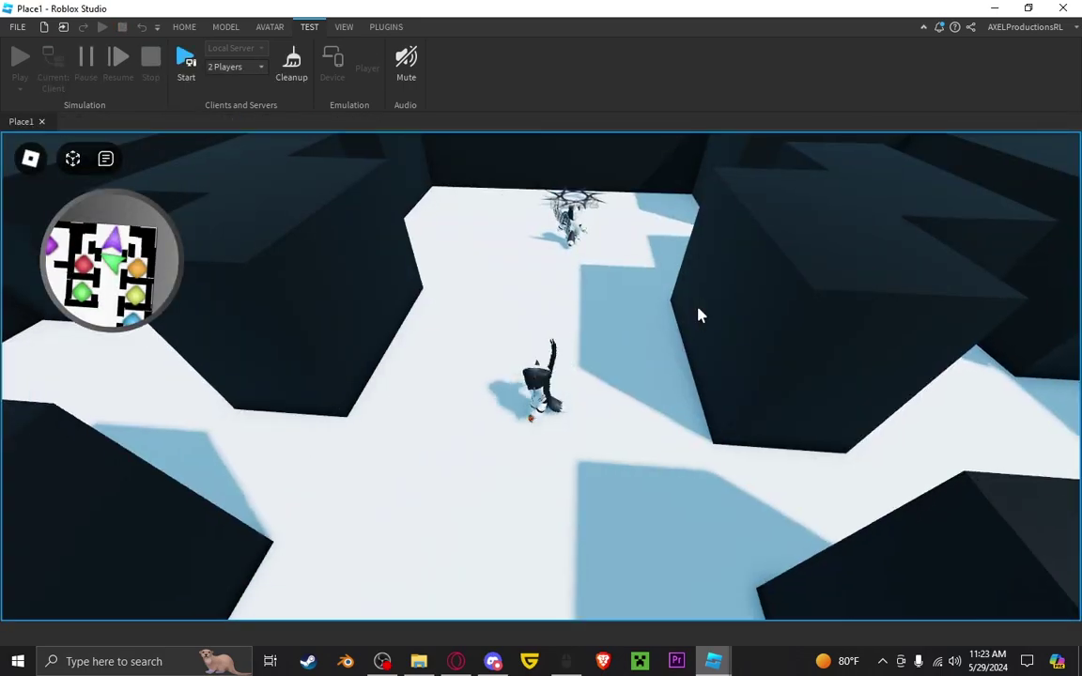
Run the avatar through the maze in the two-player test and watch how the minimap tracks its movement
right_drag(698, 308, 698, 309)
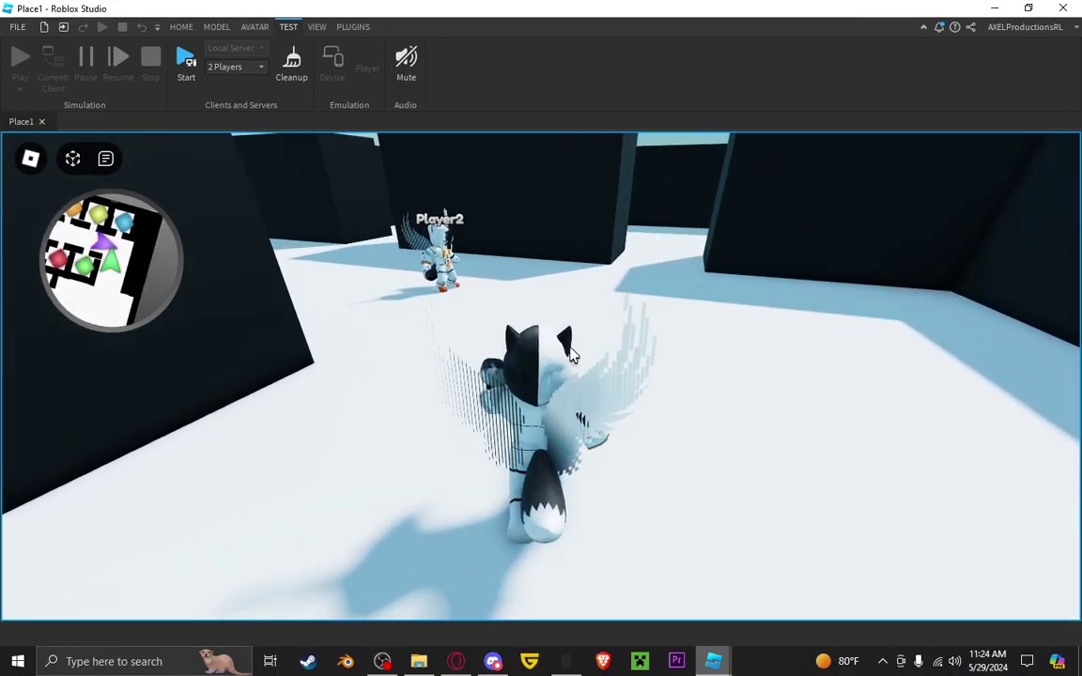
right_drag(573, 354, 573, 354)
key(s)
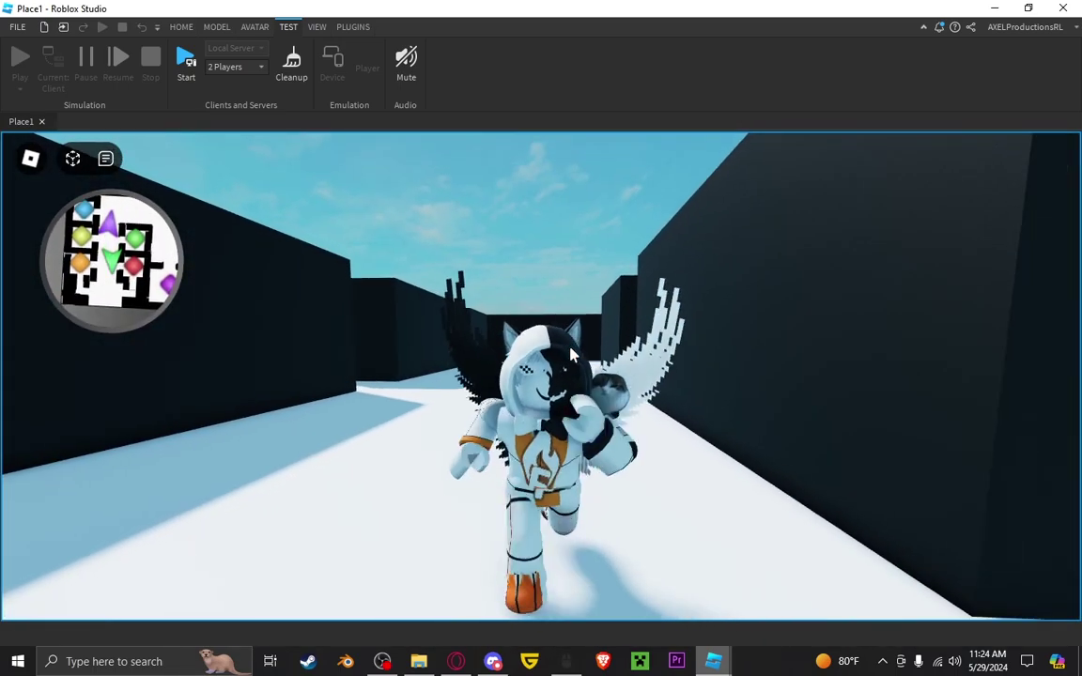
key(a)
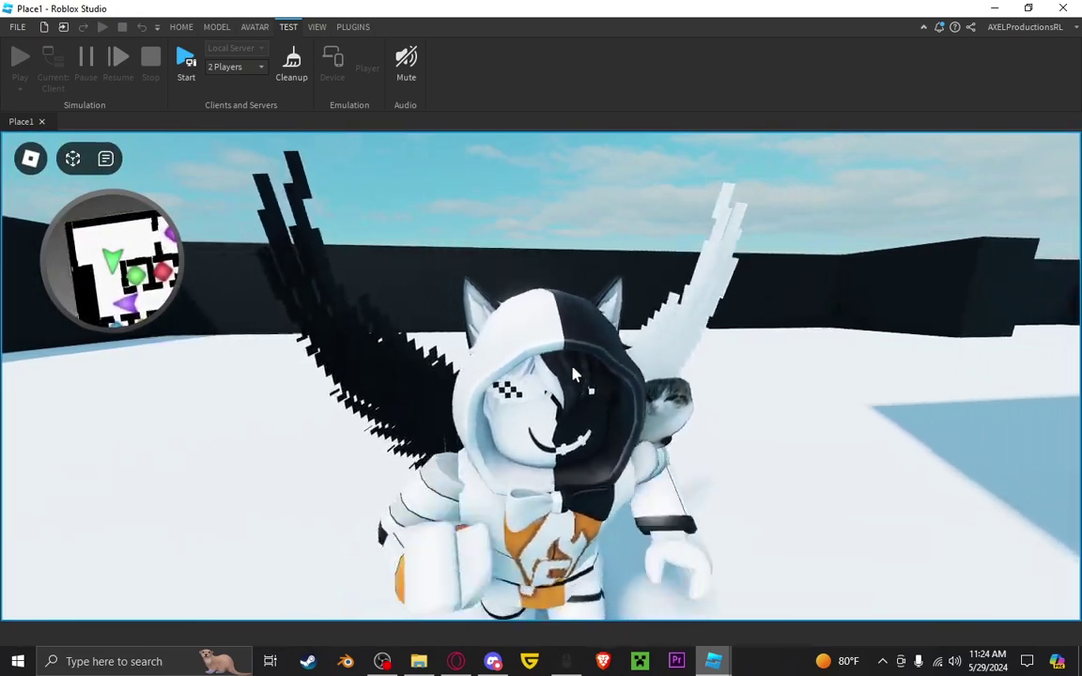
key(s)
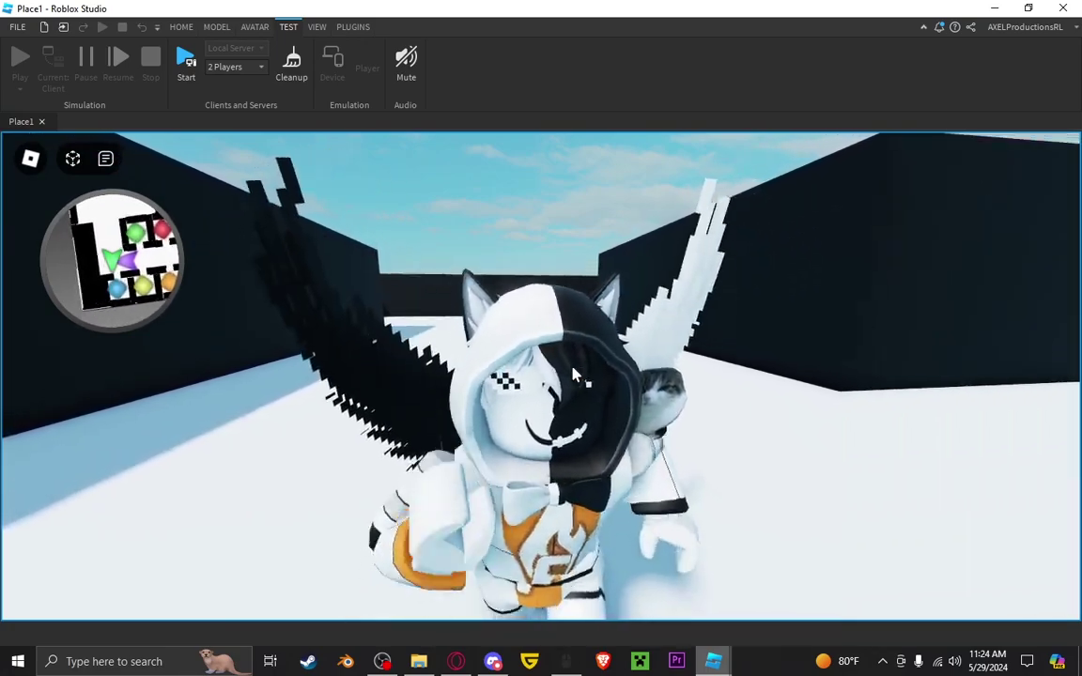
key(d)
key(s)
scroll(573, 375, up, 5)
key(w)
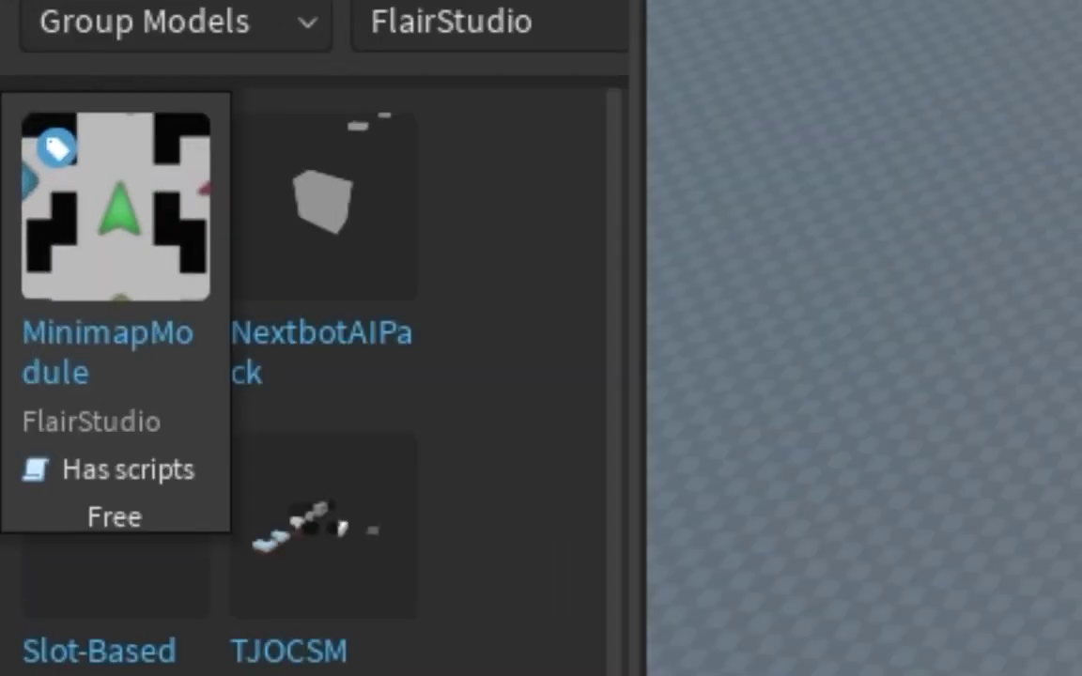
Insert the free MinimapModule model from FlairStudio's group models and view the example maze it contains
click(99, 230)
right_drag(531, 366, 531, 423)
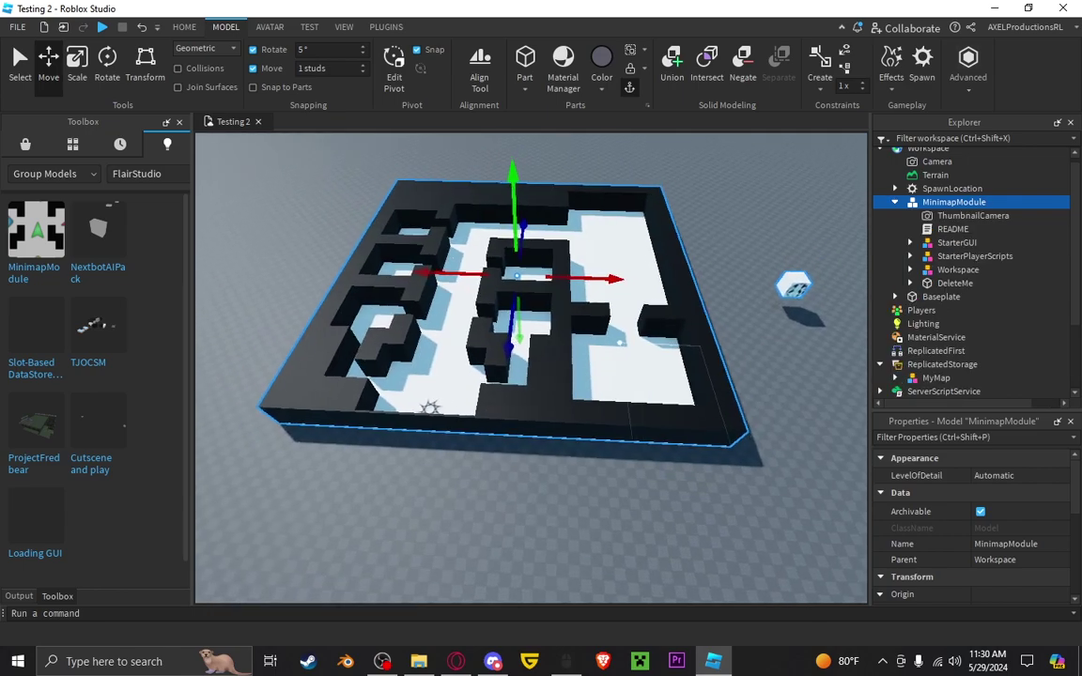
key(d)
key(w)
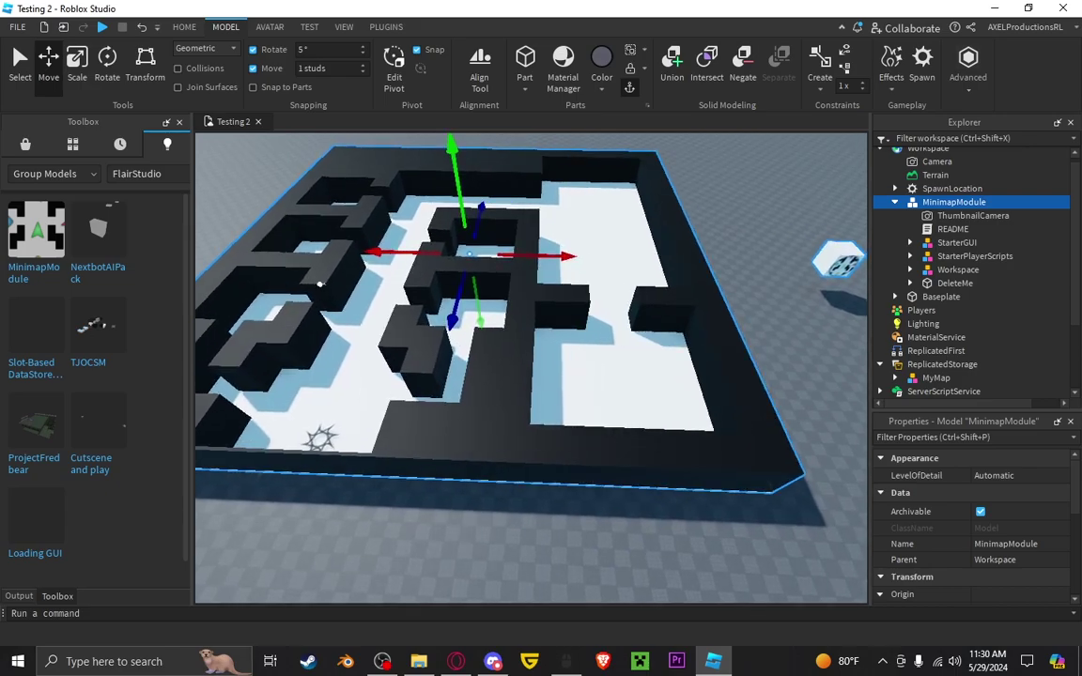
key(a)
right_drag(597, 349, 617, 353)
key(w)
key(s)
key(d)
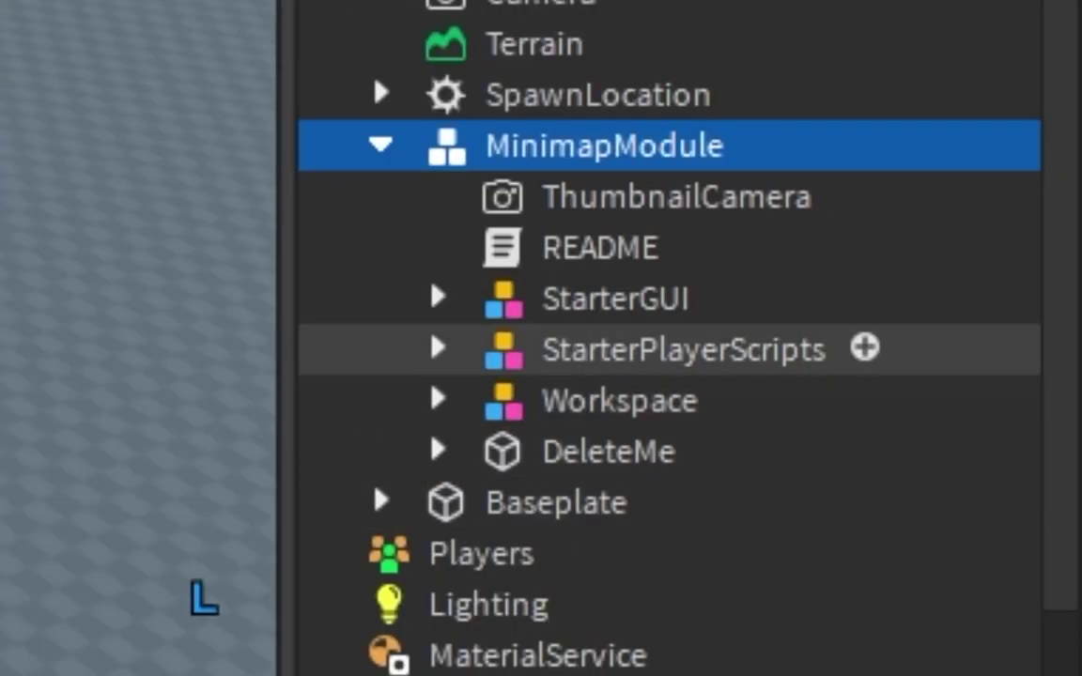
Delete DeleteMe, ThumbnailCamera and README from the MinimapModule model
click(956, 283)
ctrl+click(677, 196)
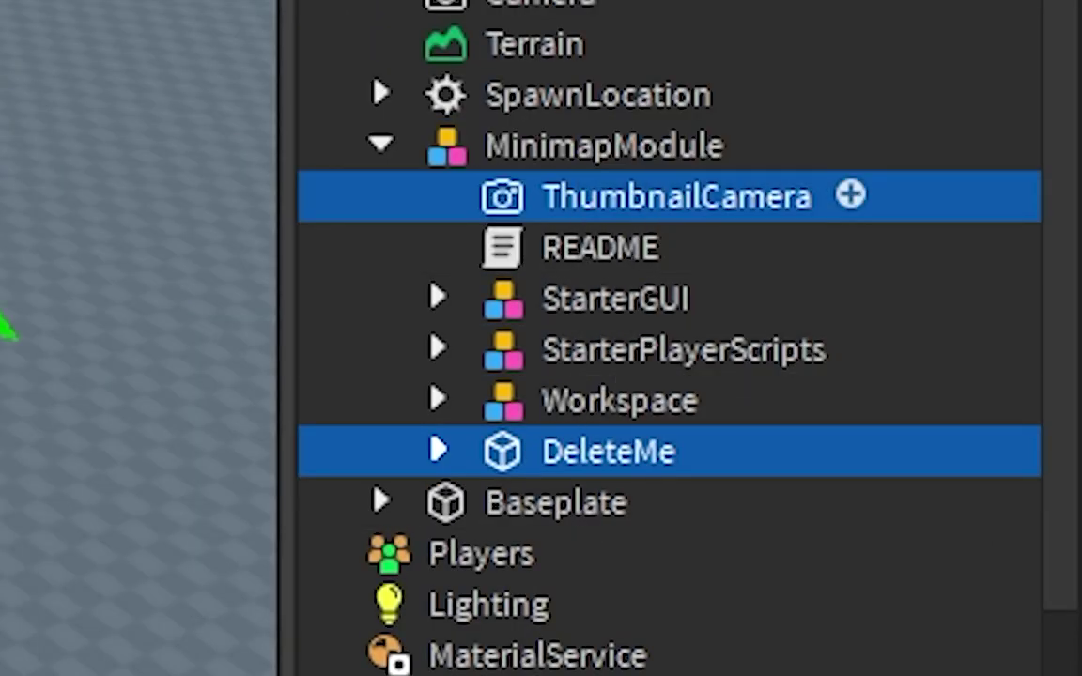
key(Delete)
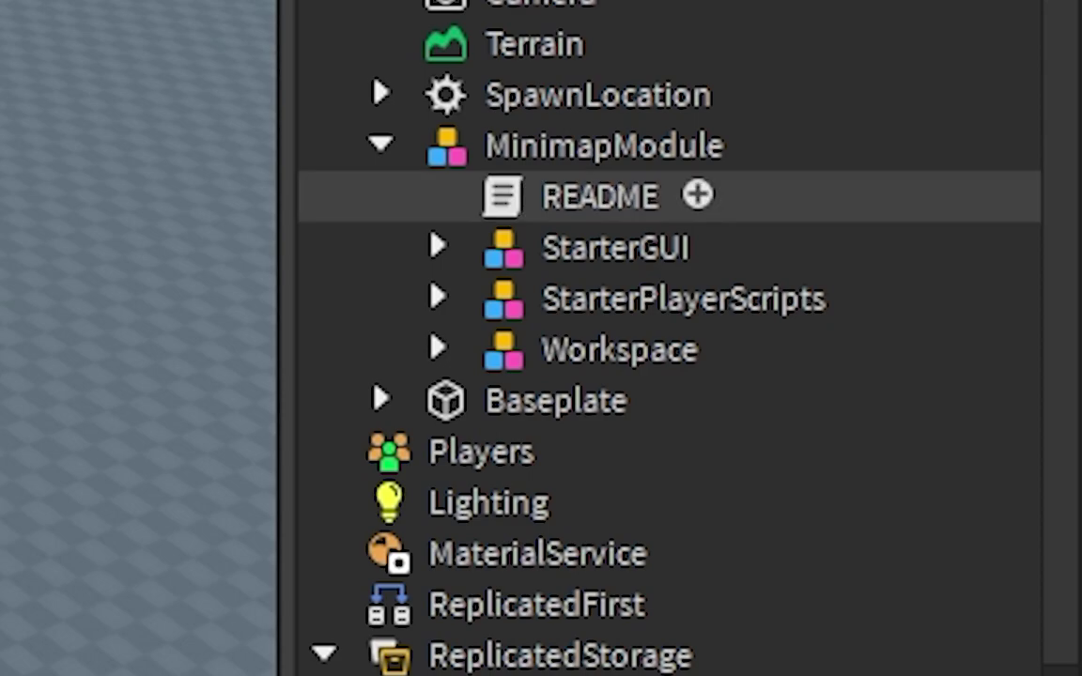
click(601, 196)
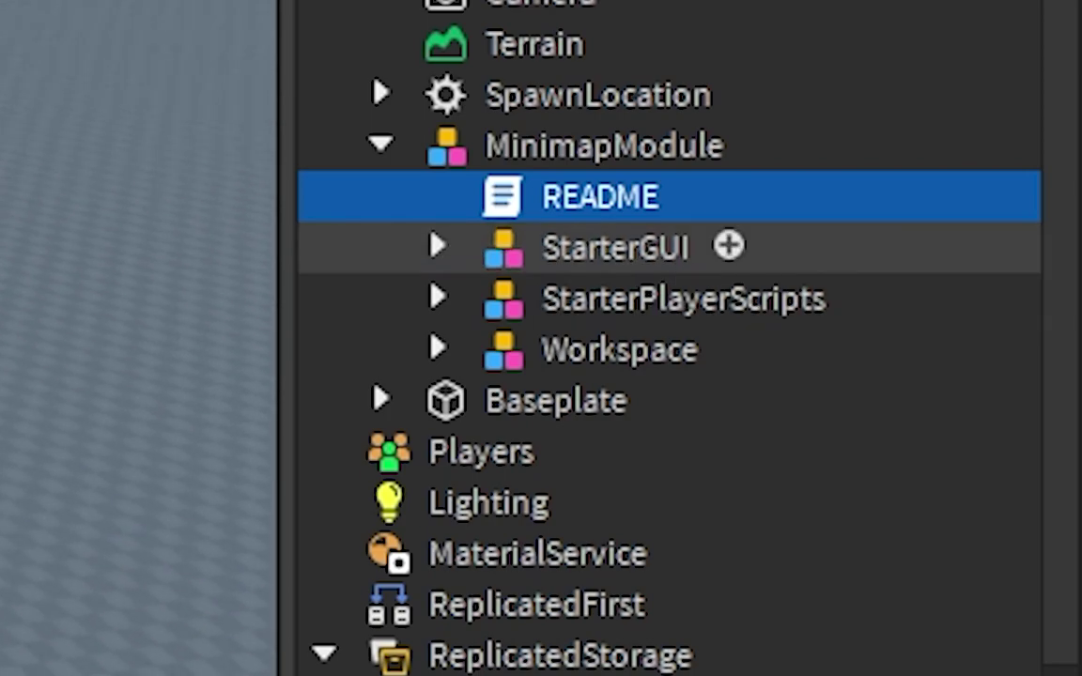
key(Delete)
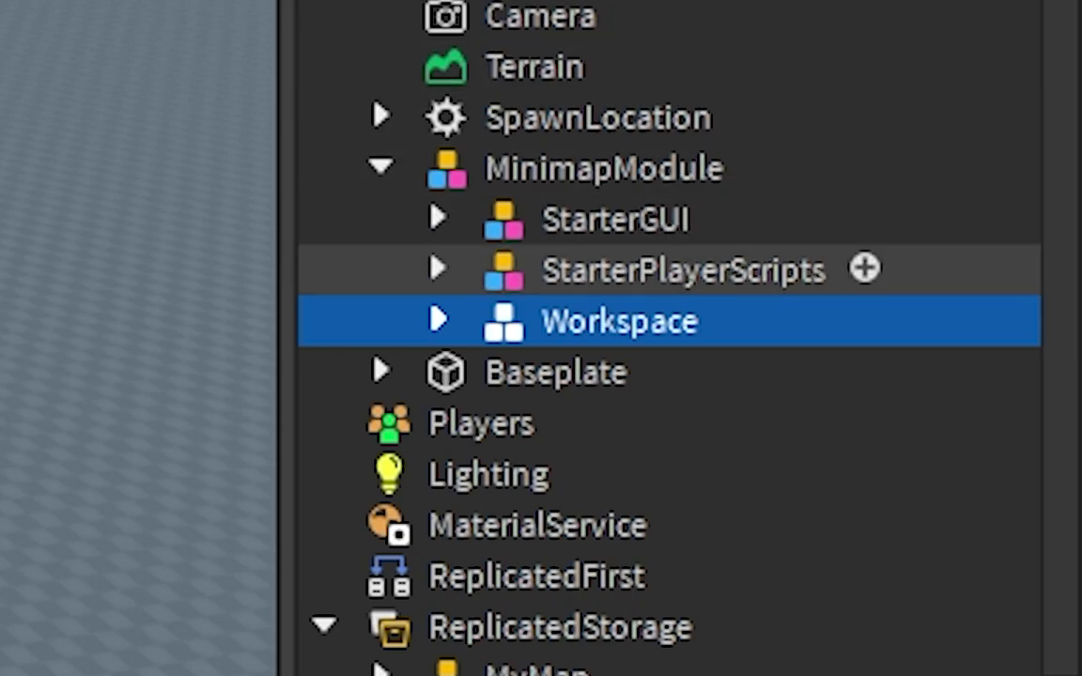
Move the module's Workspace group directly into the Workspace and its StarterGUI group into the StarterGui service, ungrouping both
drag(335, 317, 335, 192)
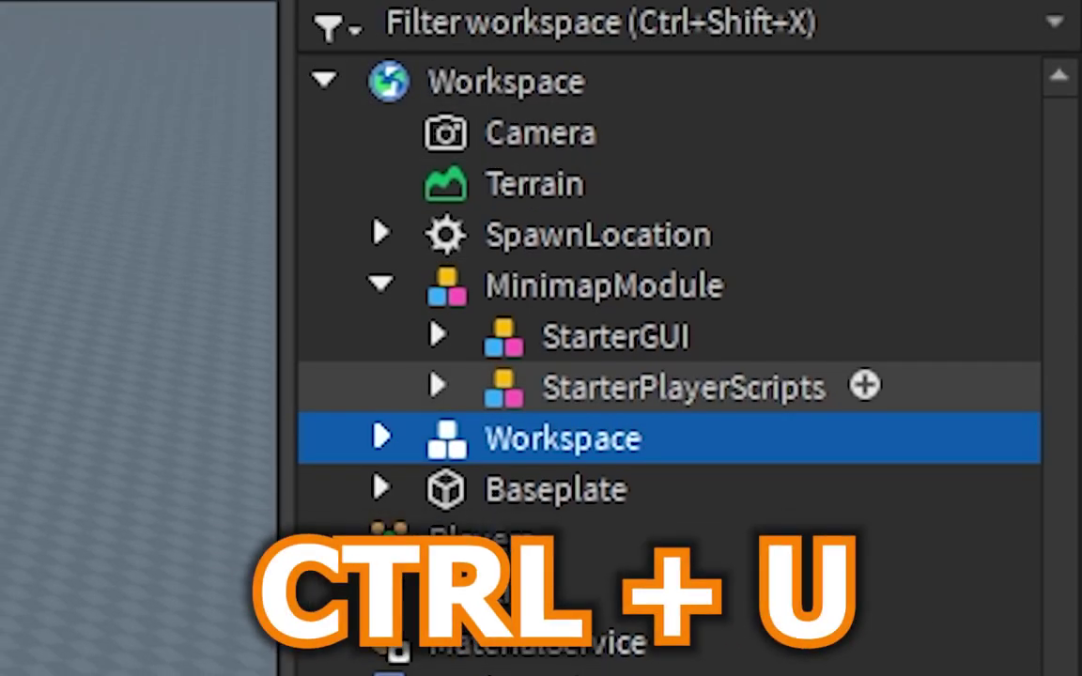
key(ctrl+u)
click(615, 247)
scroll(615, 249, down, 1)
drag(615, 162, 615, 387)
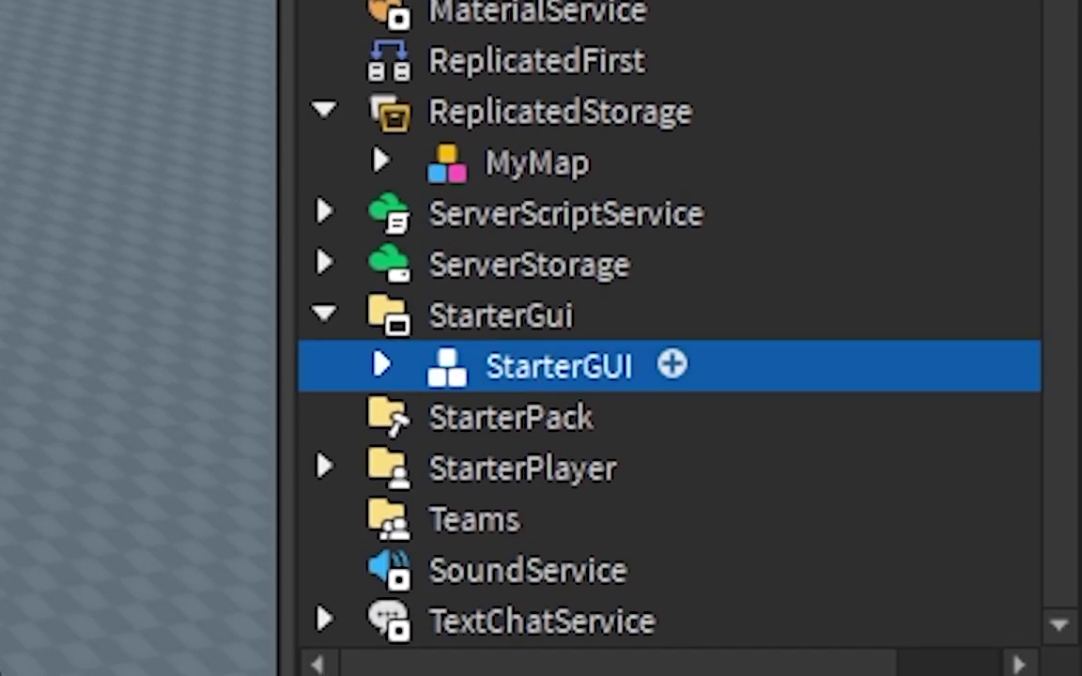
key(ctrl+u)
Move the module's StarterPlayerScripts group under StarterPlayer and ungroup it
scroll(616, 371, up, 2)
drag(615, 226, 615, 422)
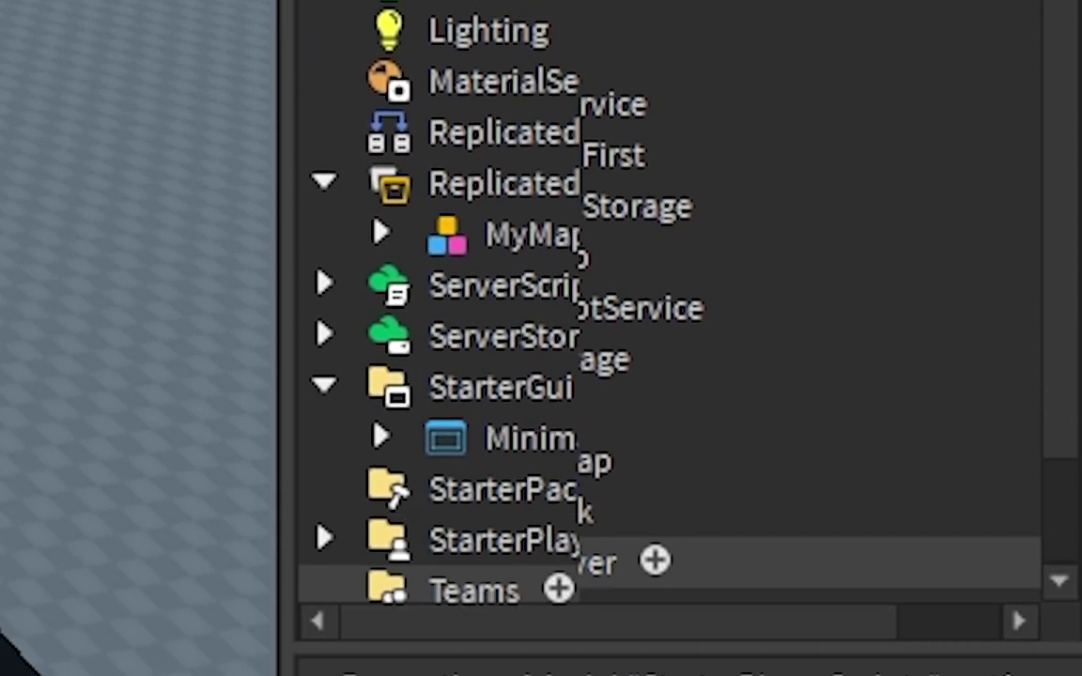
drag(615, 322, 563, 410)
key(ctrl+u)
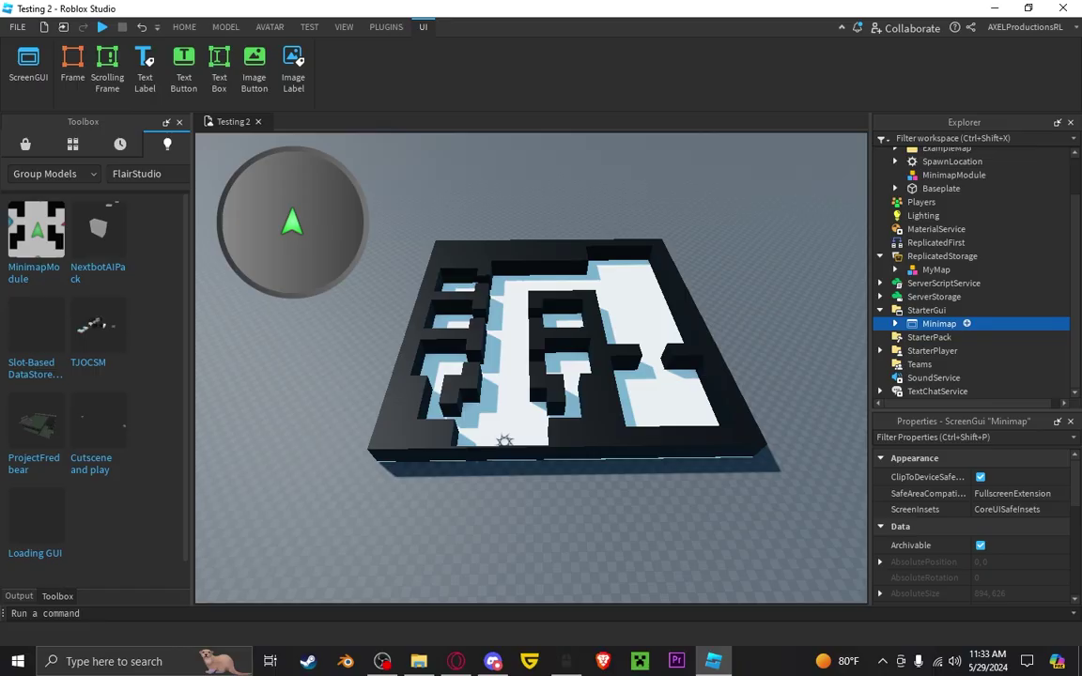
Set the Position of the Circle inside the Minimap ScreenGui to {0.96, 0},{0.04, 0}
click(896, 324)
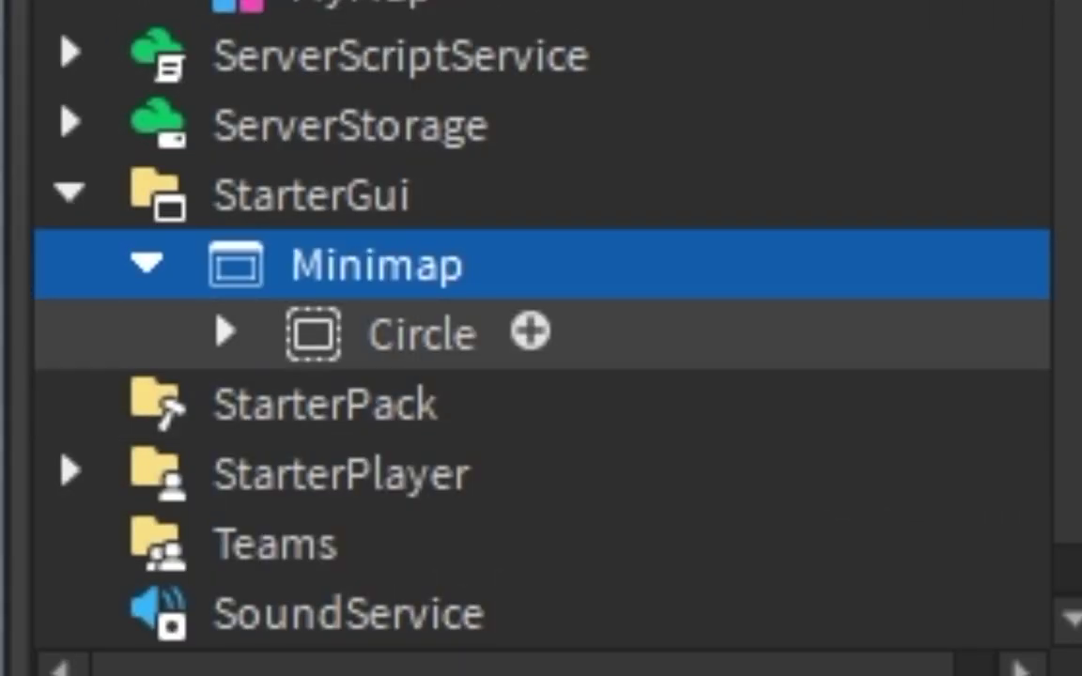
click(423, 335)
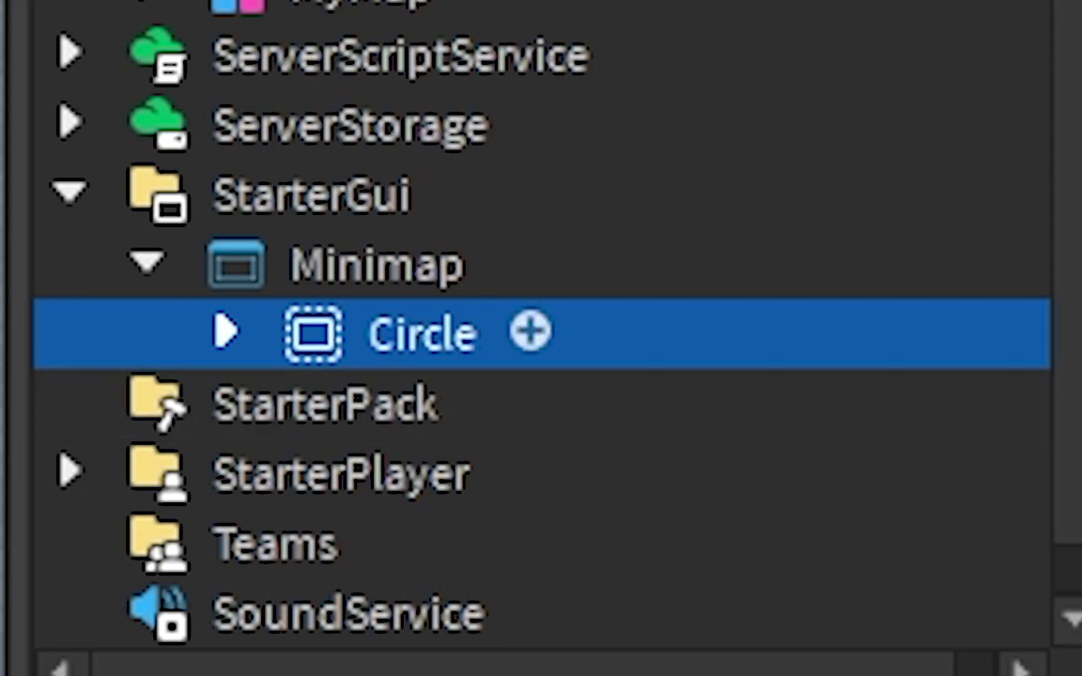
click(225, 331)
scroll(541, 376, down, 3)
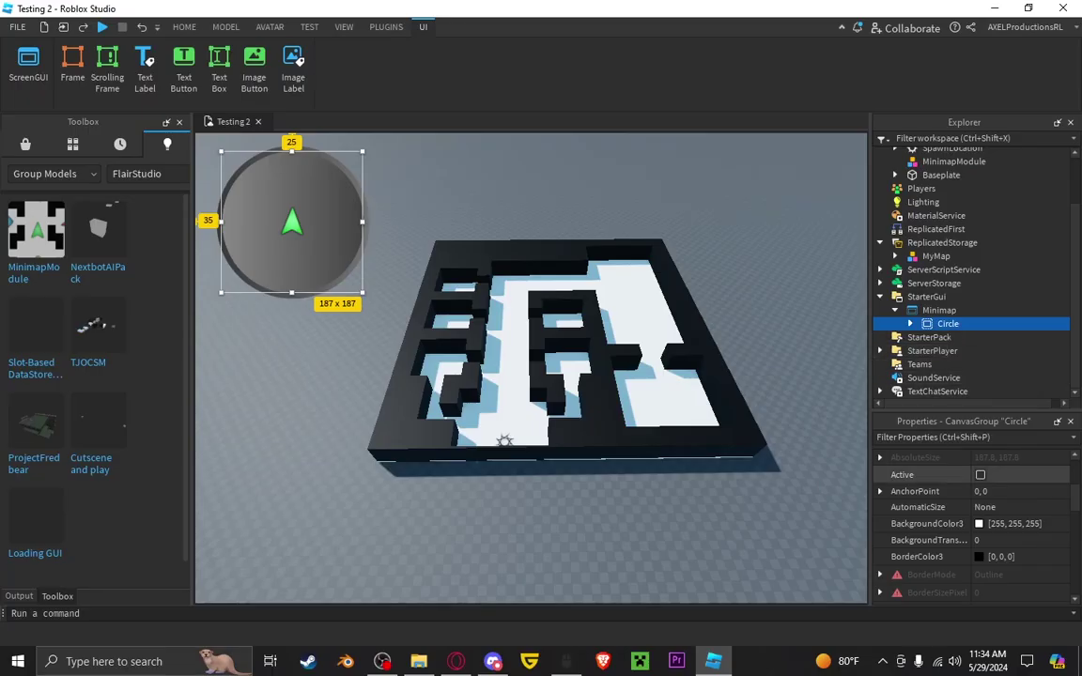
scroll(972, 526, down, 5)
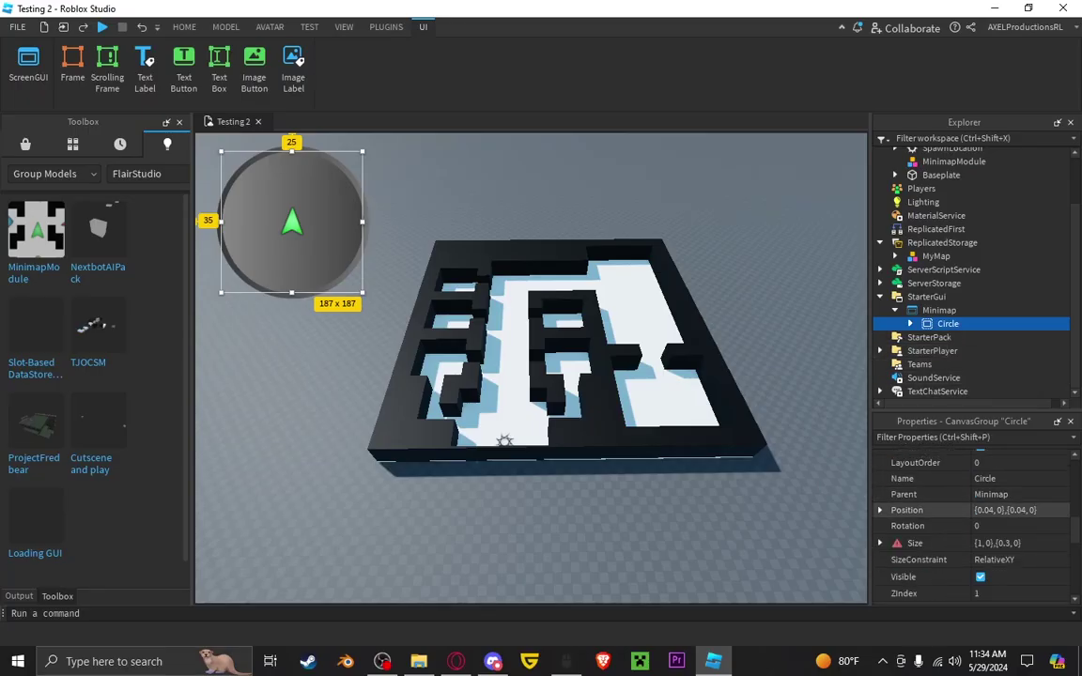
scroll(973, 521, up, 5)
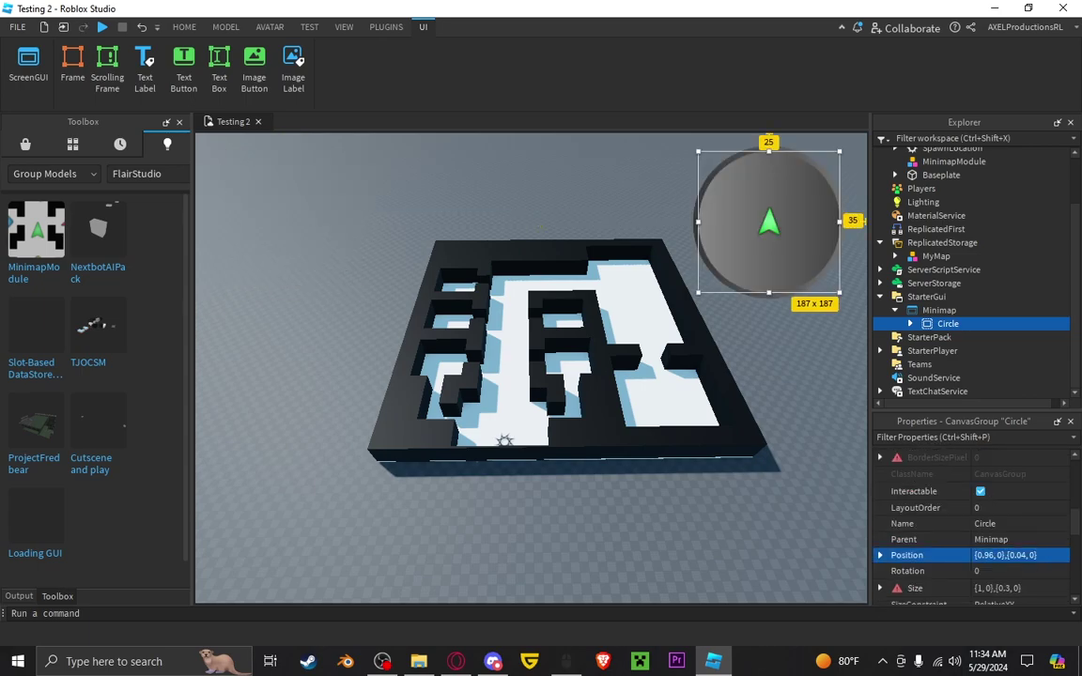
right_drag(542, 310, 587, 230)
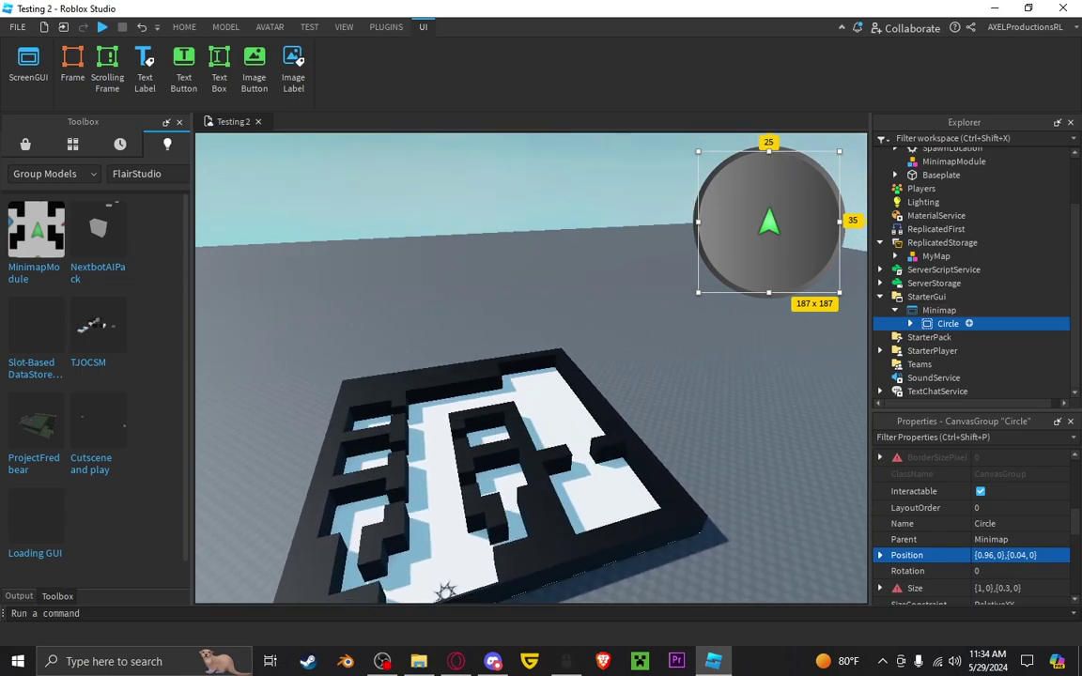
Examine the UIStroke, UICorner and UIAspectRatioConstraint objects inside the minimap's Circle
click(910, 323)
scroll(911, 325, down, 2)
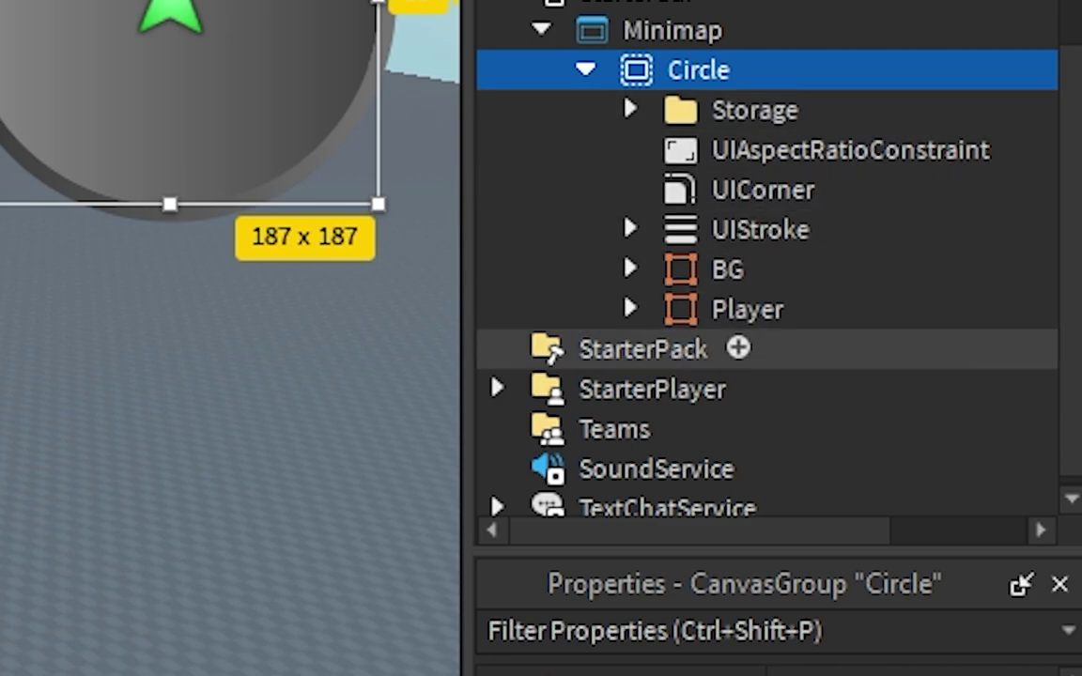
click(761, 229)
click(763, 190)
click(851, 151)
click(761, 229)
click(763, 189)
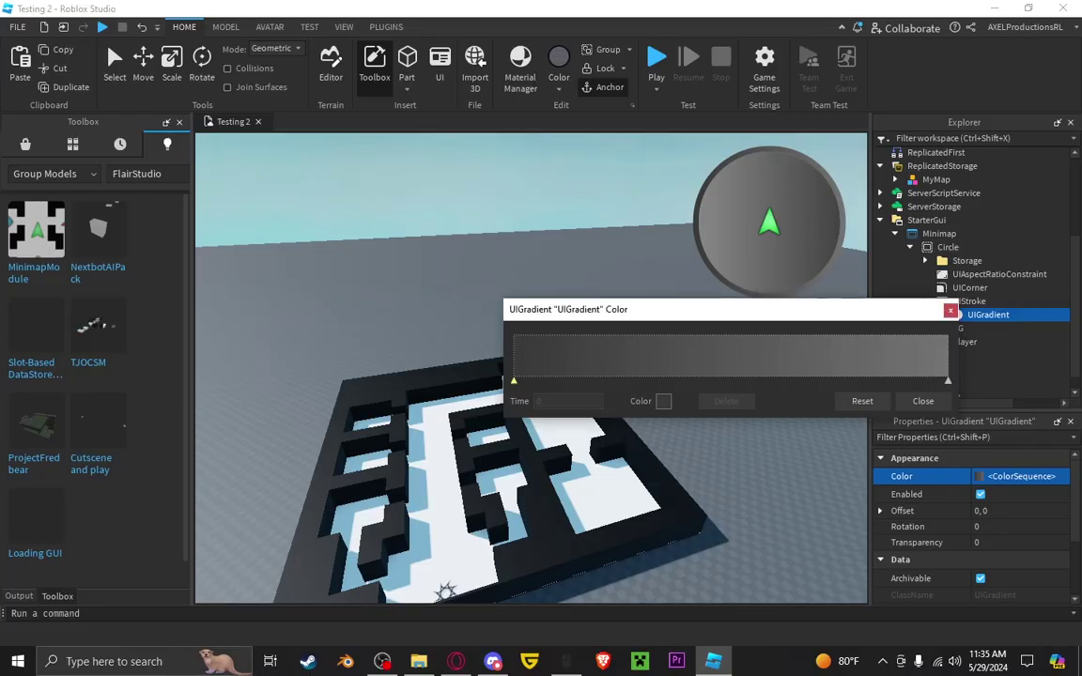
Try a brighter yellow shade for the starting color of the UIStroke's gradient
click(664, 401)
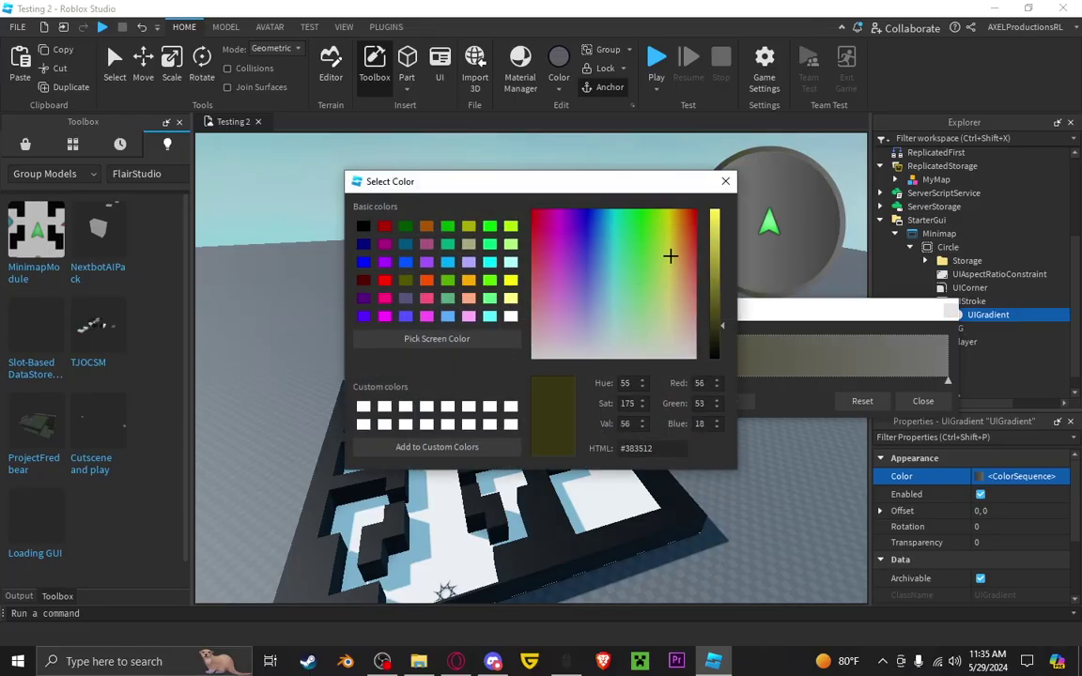
drag(719, 326, 718, 268)
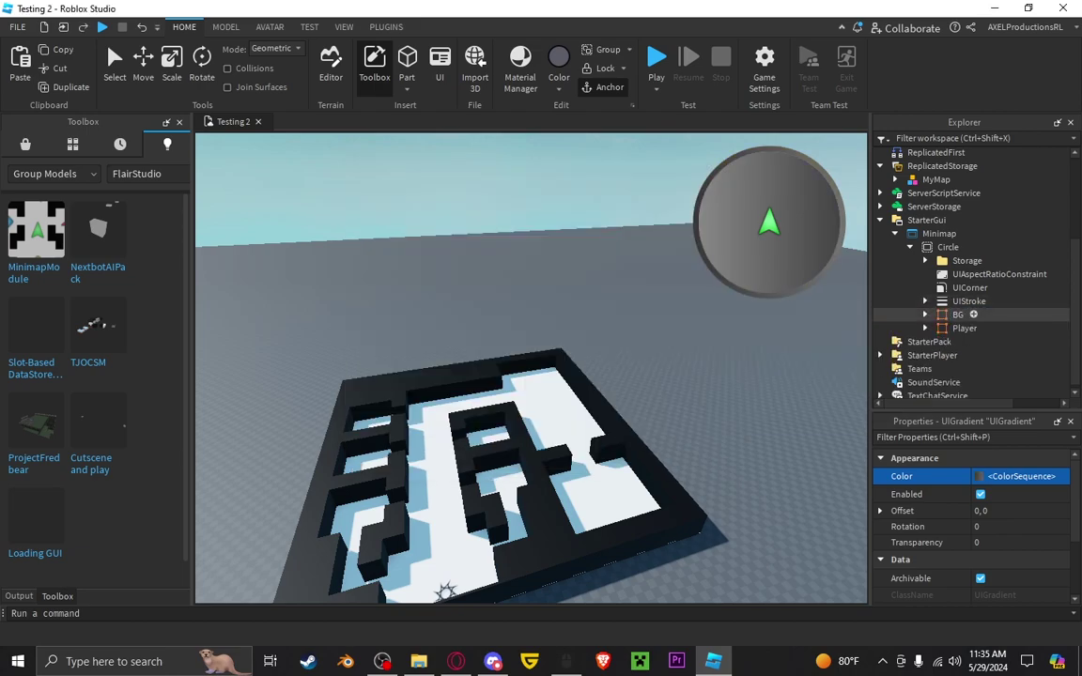
Check the UIGradient of the BG frame and the CornerRadius of the Circle's UICorner
click(958, 315)
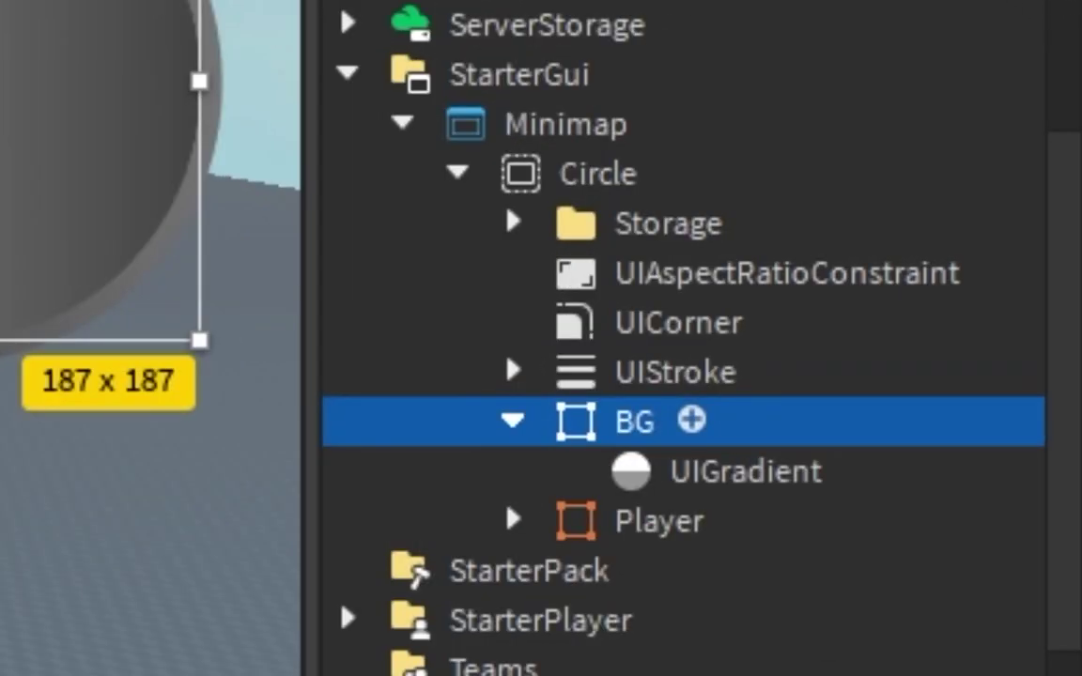
click(746, 471)
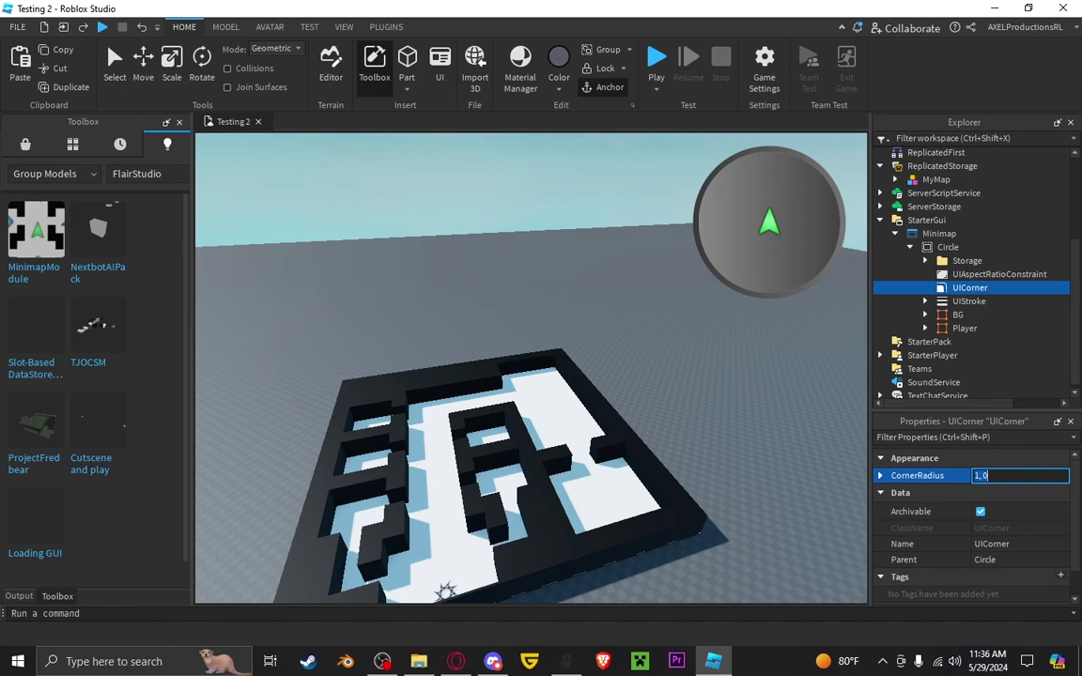
key(Return)
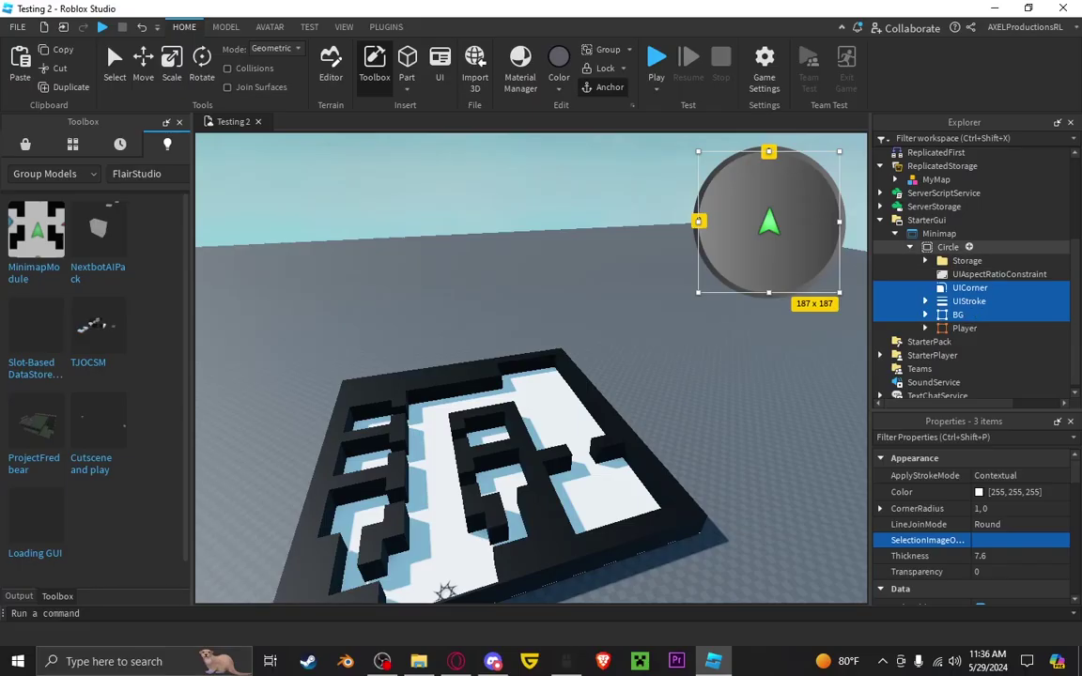
Playtest the place and walk the avatar through the maze, checking how the minimap draws the surroundings
click(97, 31)
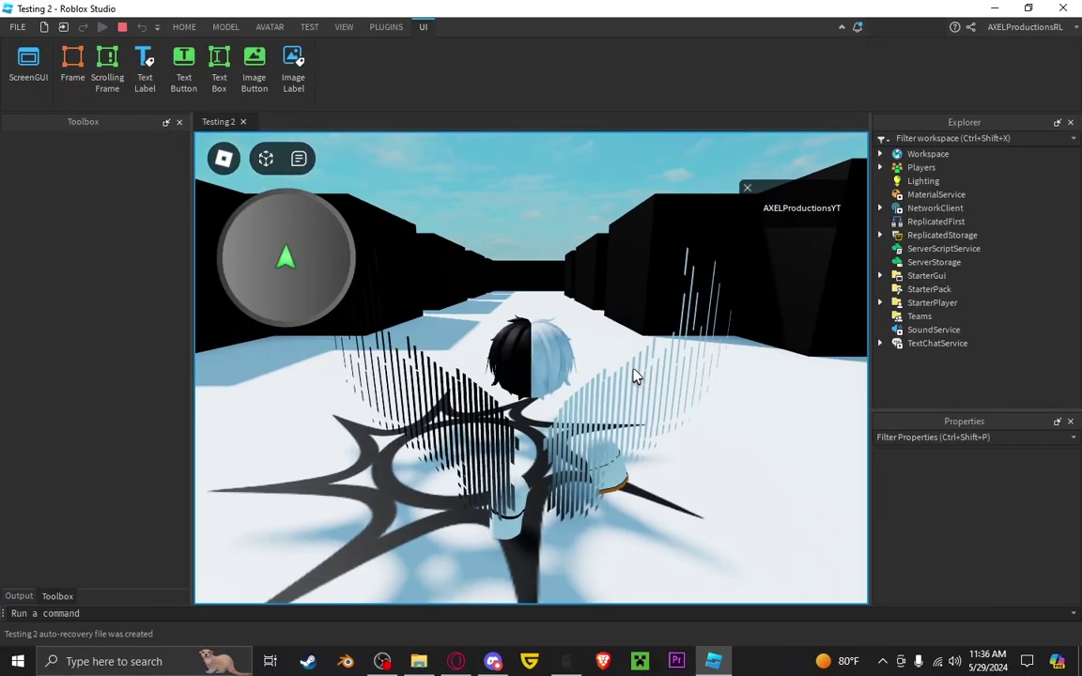
right_drag(634, 376, 602, 373)
scroll(602, 376, down, 6)
key(w)
scroll(604, 375, down, 3)
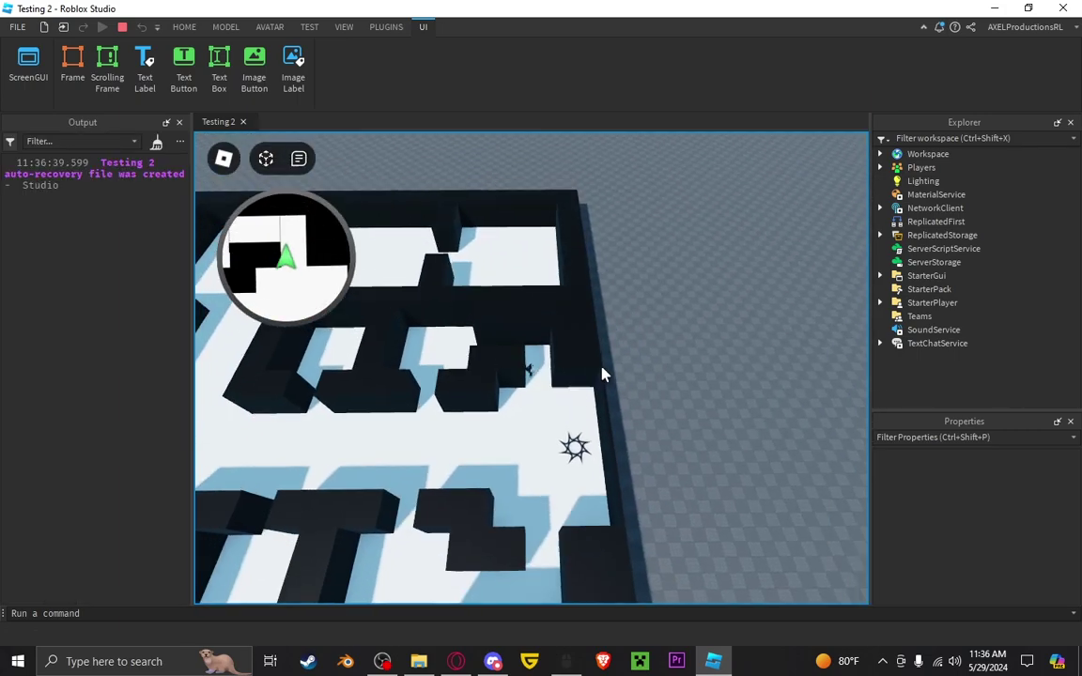
scroll(604, 375, up, 3)
key(w)
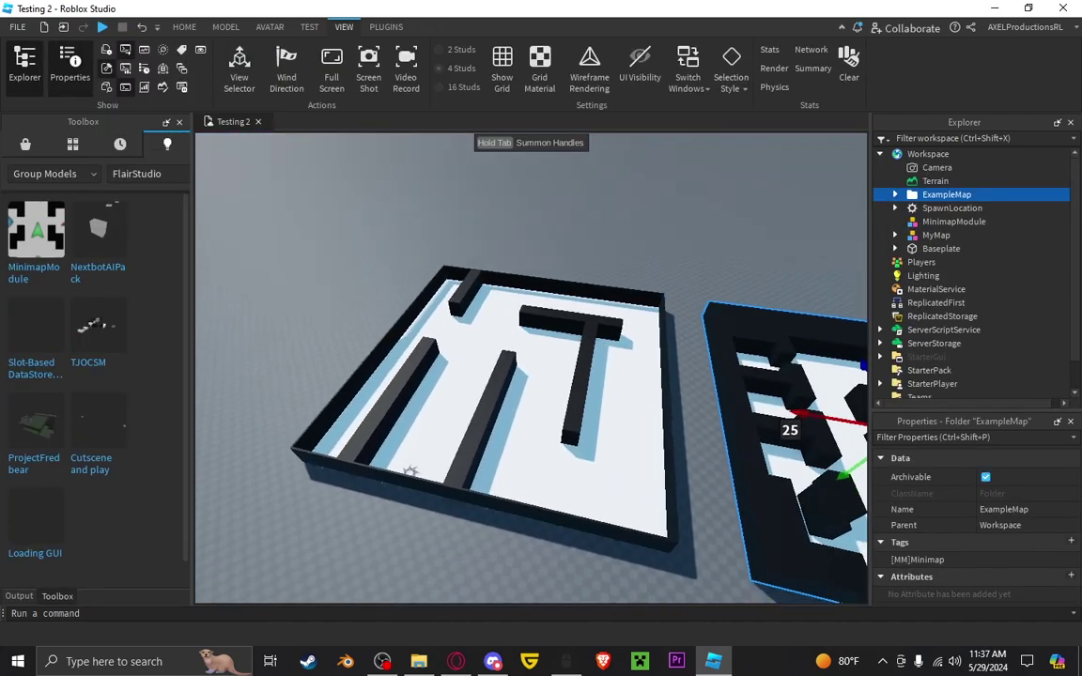
View the custom MyMap maze beside the example map and start a playtest
right_drag(479, 206, 479, 207)
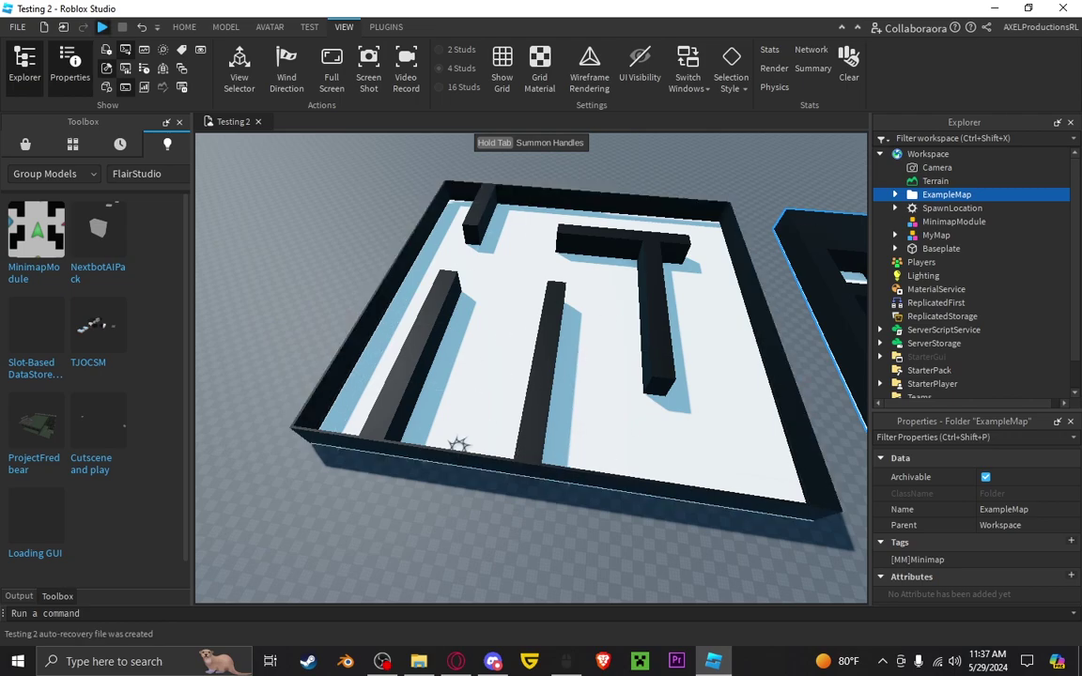
key(F5)
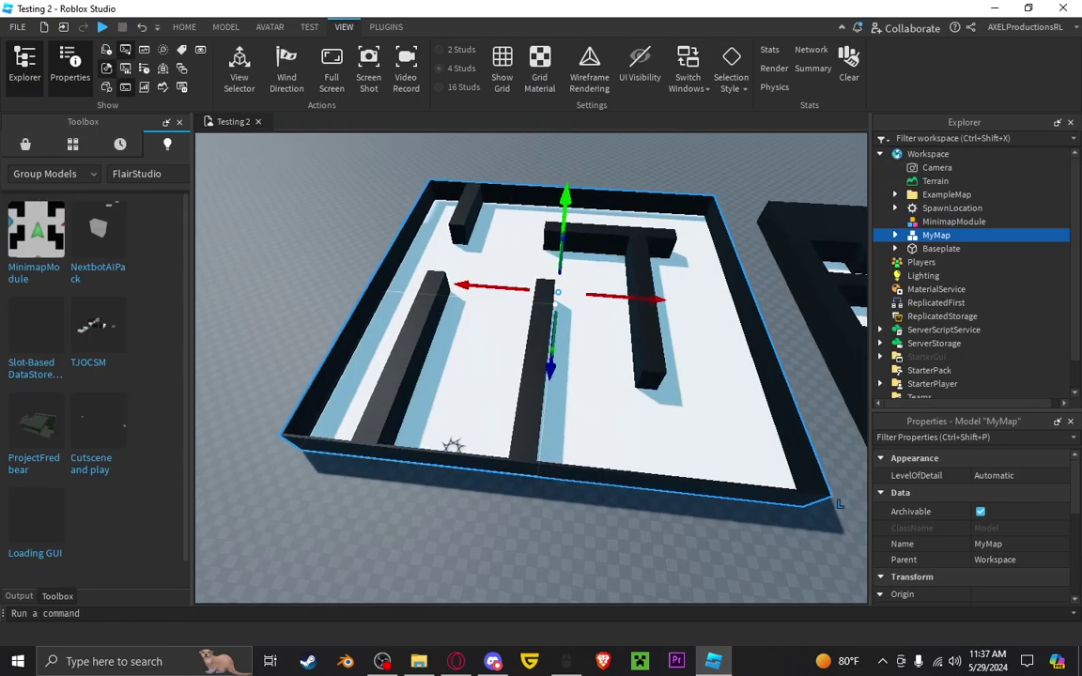
Insert a new folder in Workspace and name it MyMap
right_drag(530, 366, 531, 366)
click(960, 154)
text(fol)
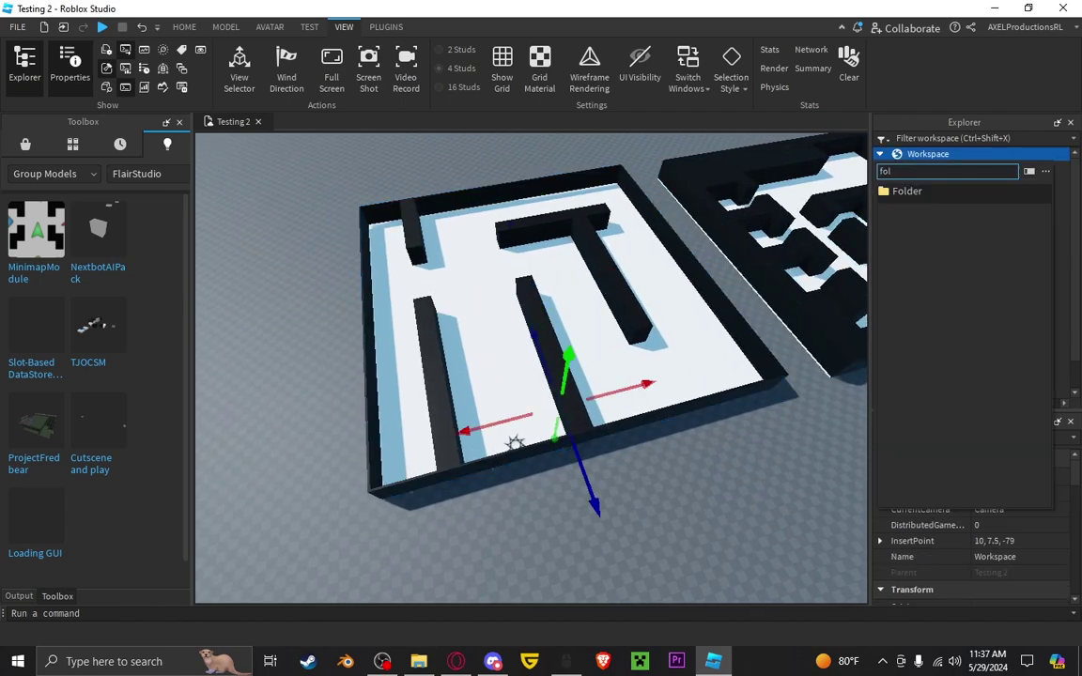
key(Return)
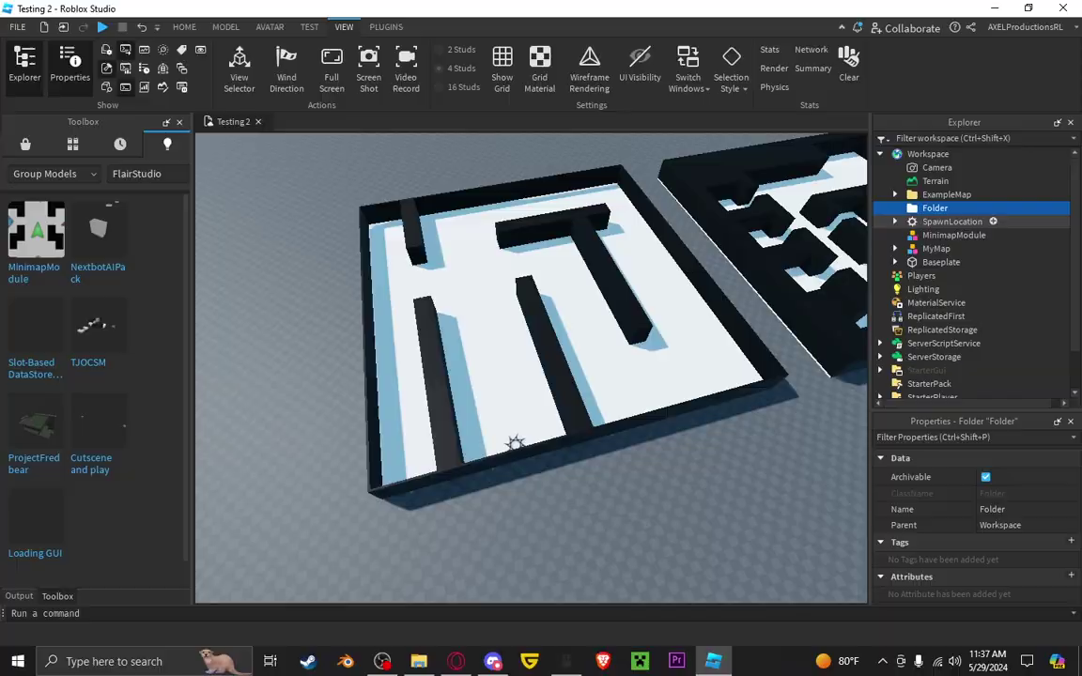
key(F2)
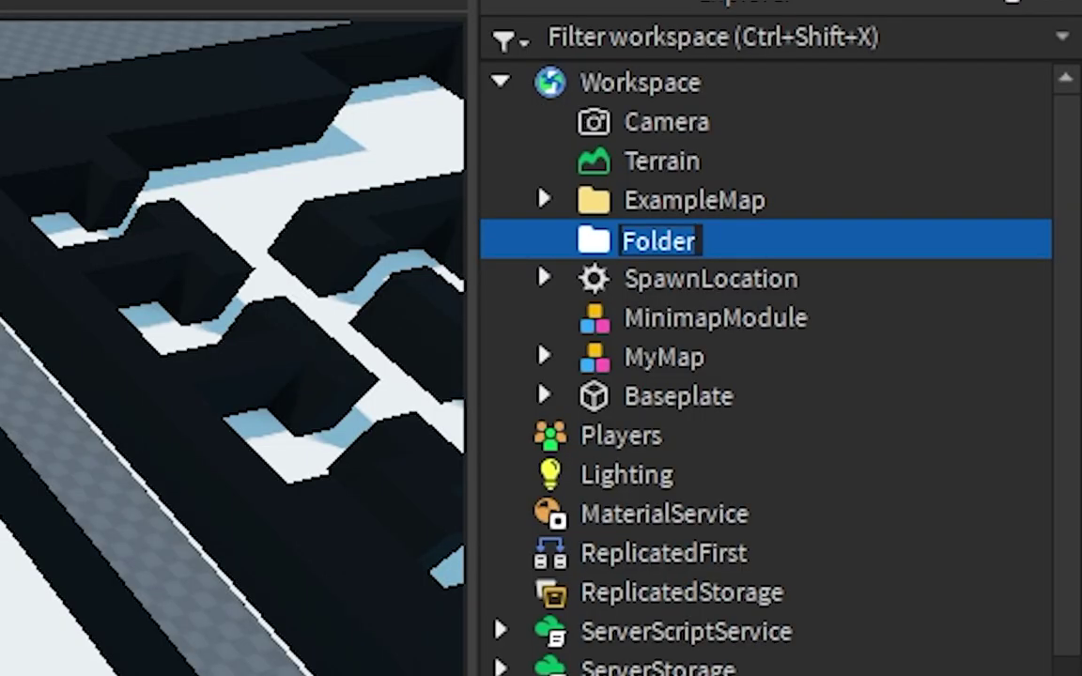
text(MyMap)
key(Return)
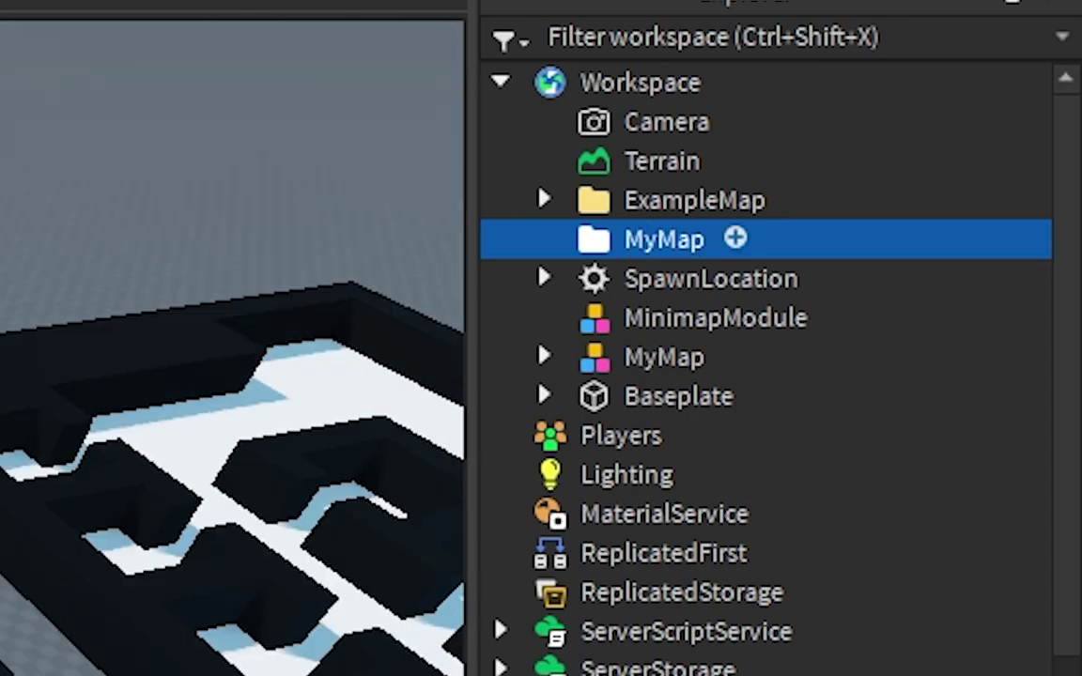
Add a folder inside the MyMap folder and duplicate it twice
click(735, 238)
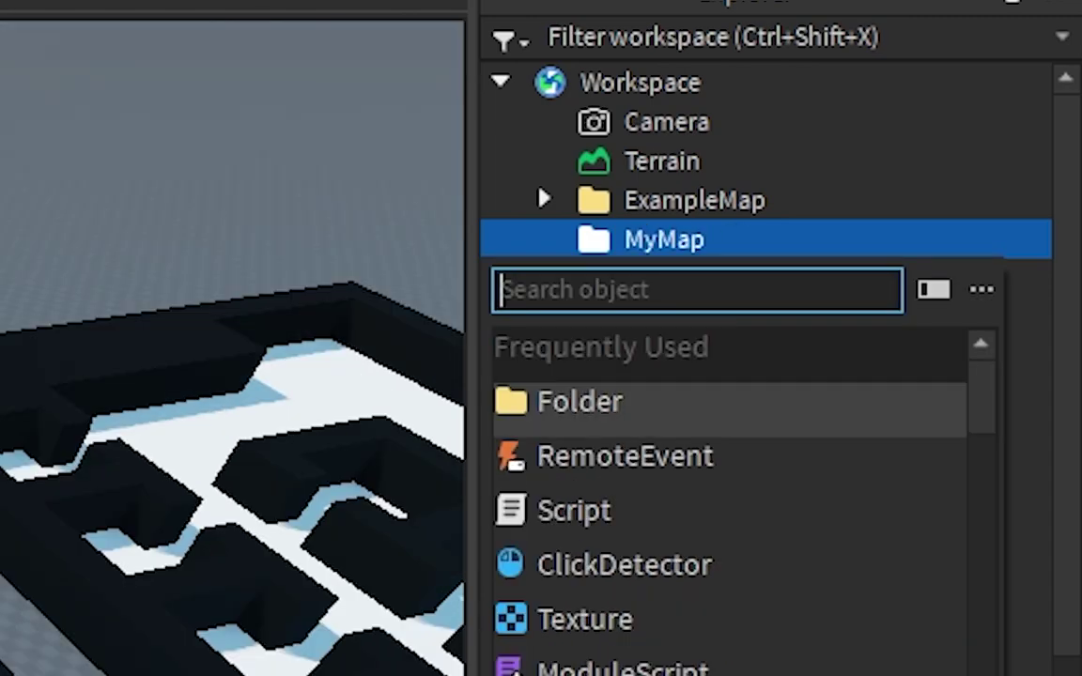
click(601, 402)
click(705, 279)
key(ctrl+d)
key(ctrl+d)
Rename the first subfolder of MyMap to Floor
click(705, 279)
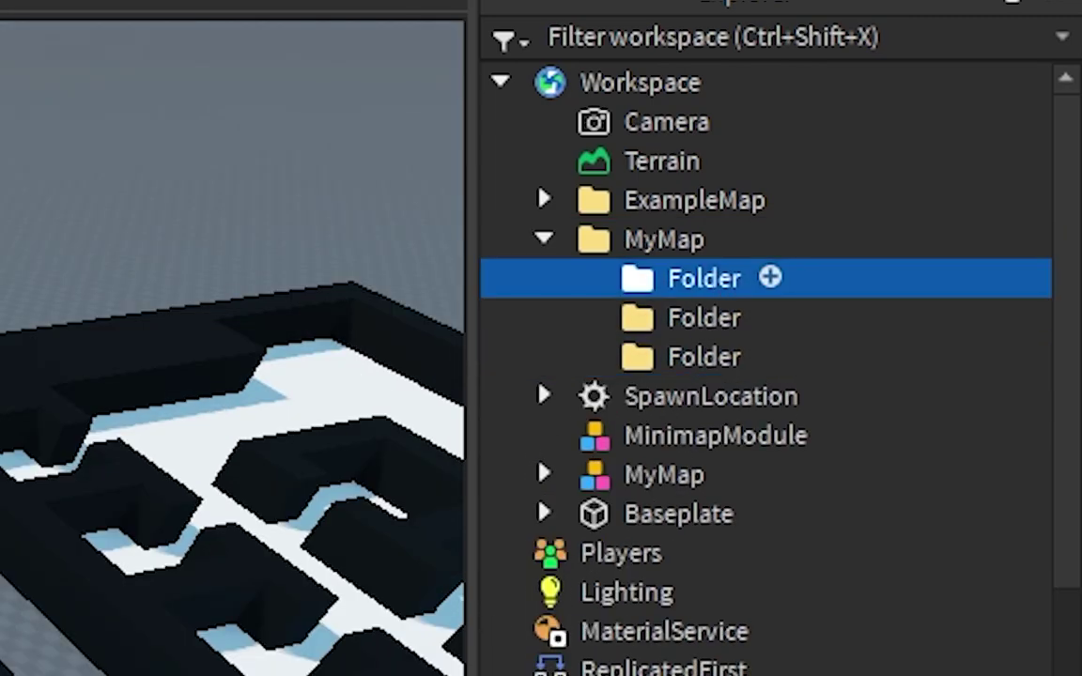
key(F2)
key(BackSpace)
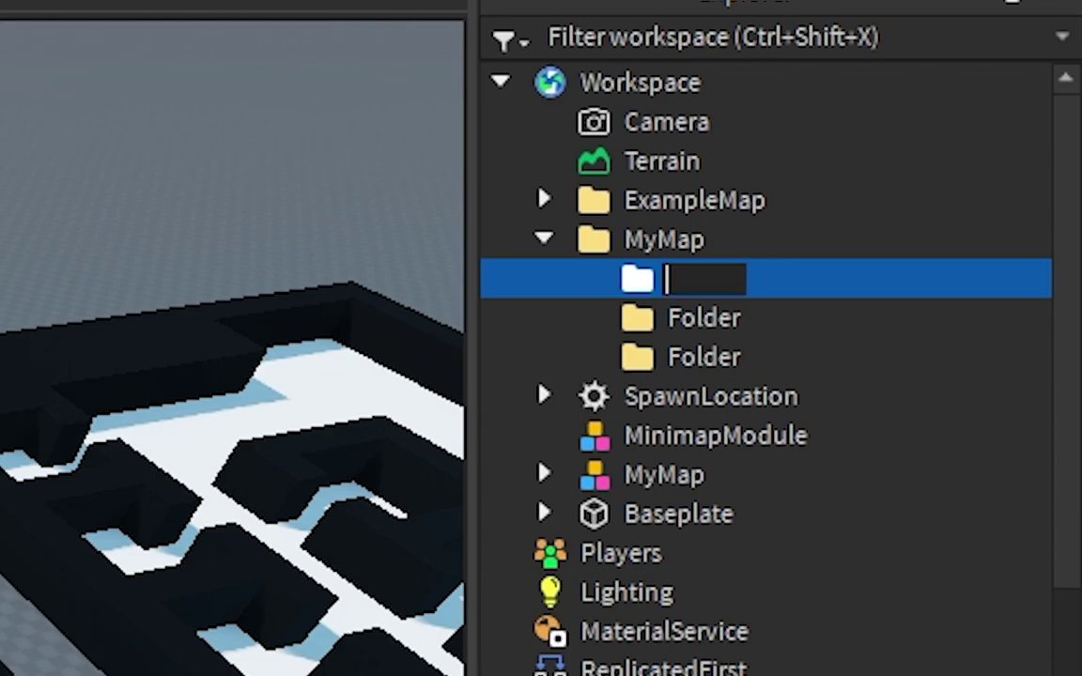
text(Floor)
key(Return)
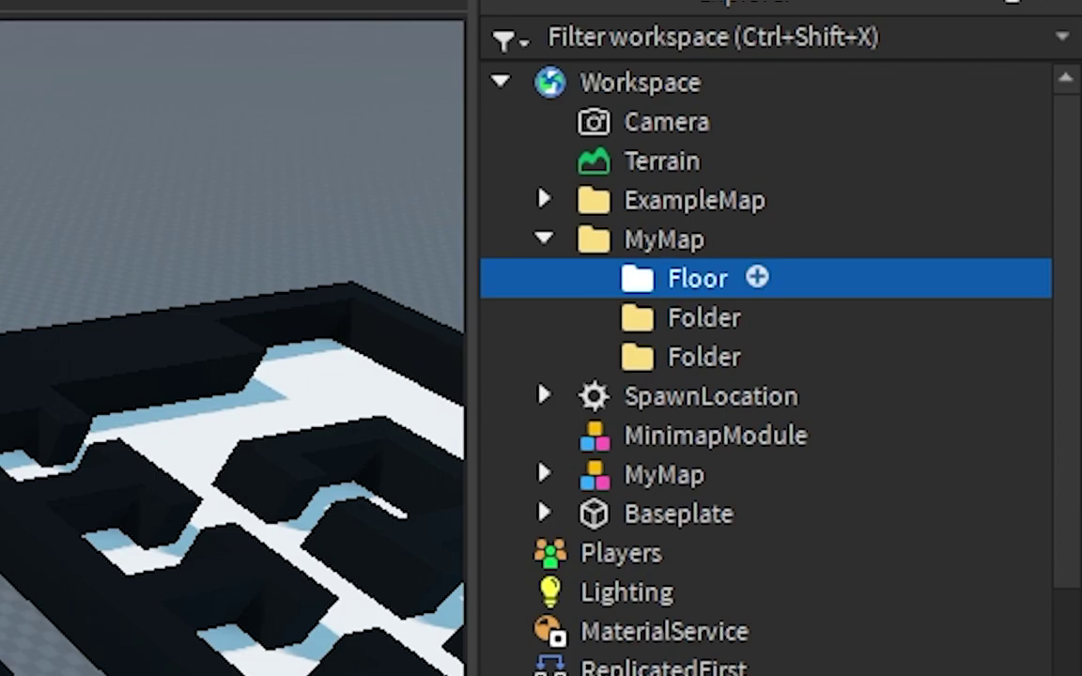
Rename the other two subfolders of MyMap to Walls and Waypoints
click(705, 318)
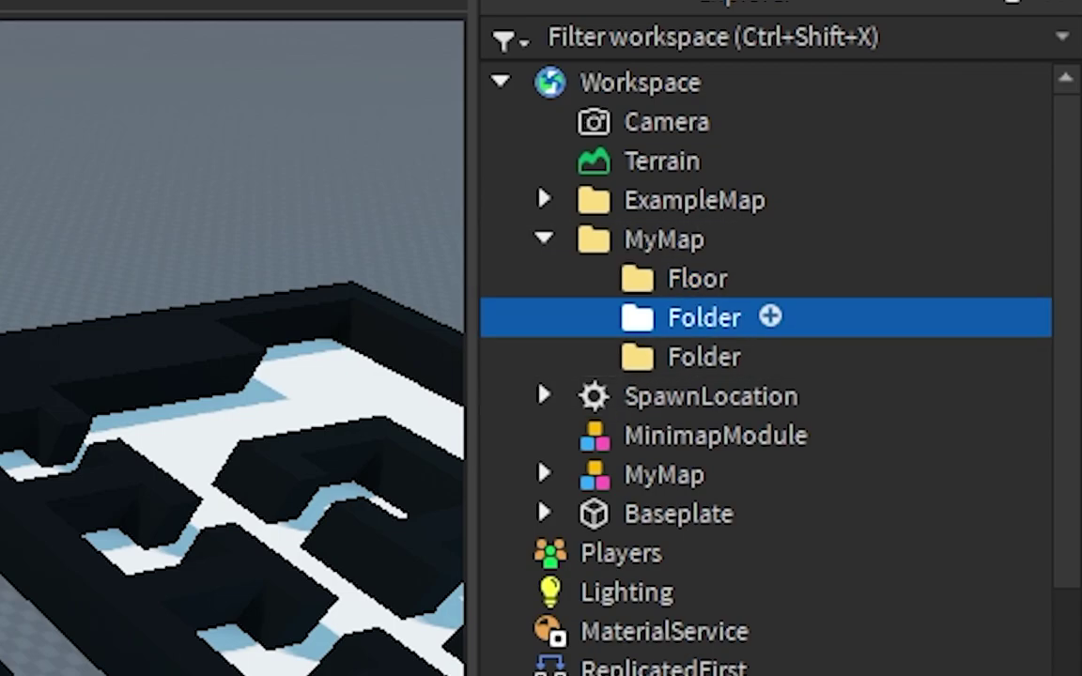
text(Walls)
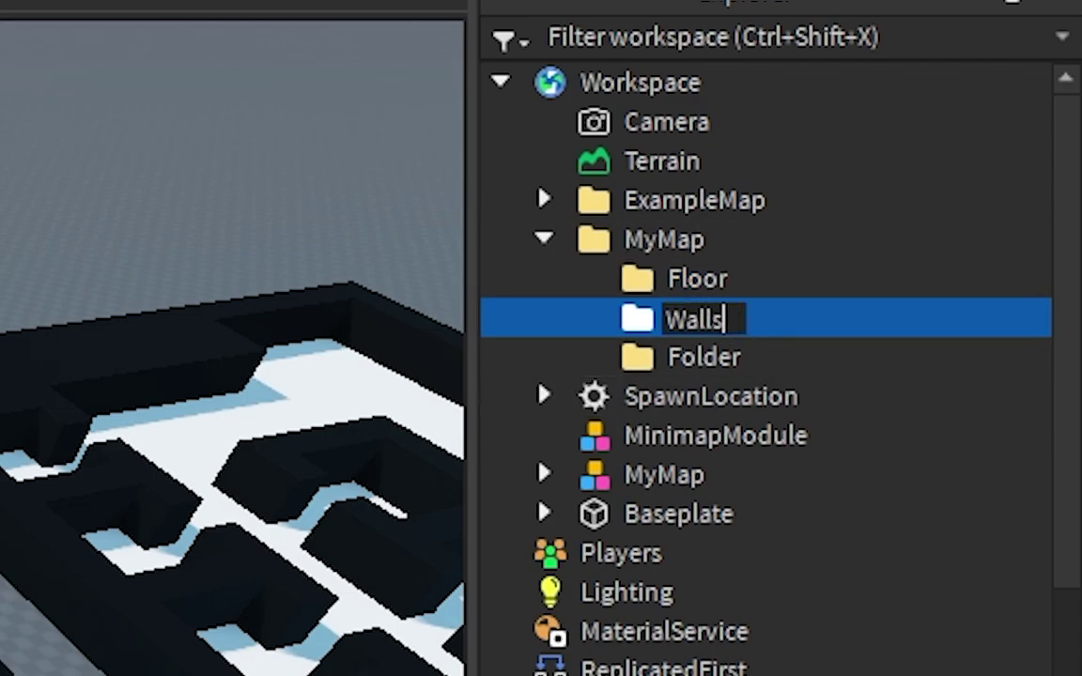
click(705, 358)
key(F2)
text(Waypoints)
key(Return)
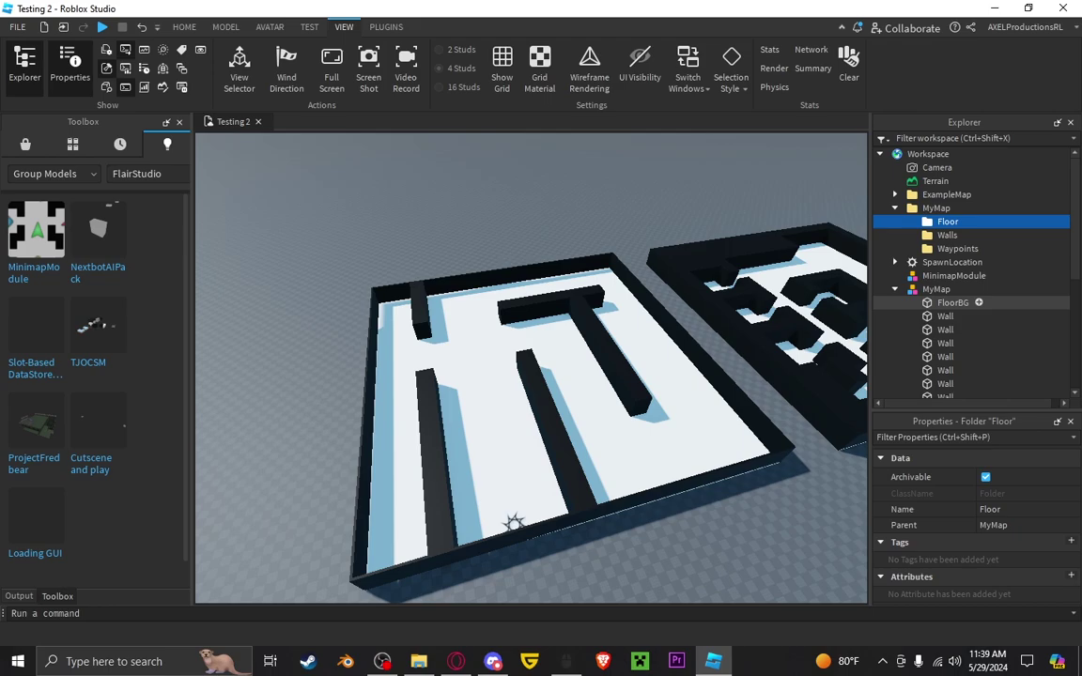
Move the FloorBG part from the MyMap model into the Floor folder
click(953, 302)
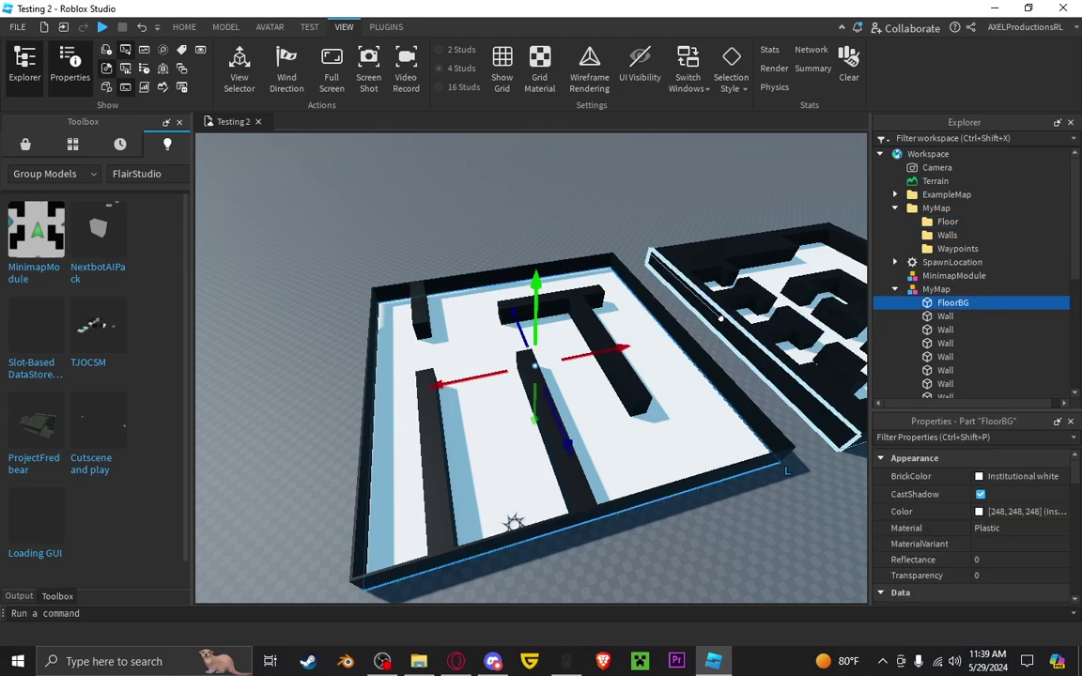
right_drag(574, 437, 528, 459)
scroll(679, 401, down, 2)
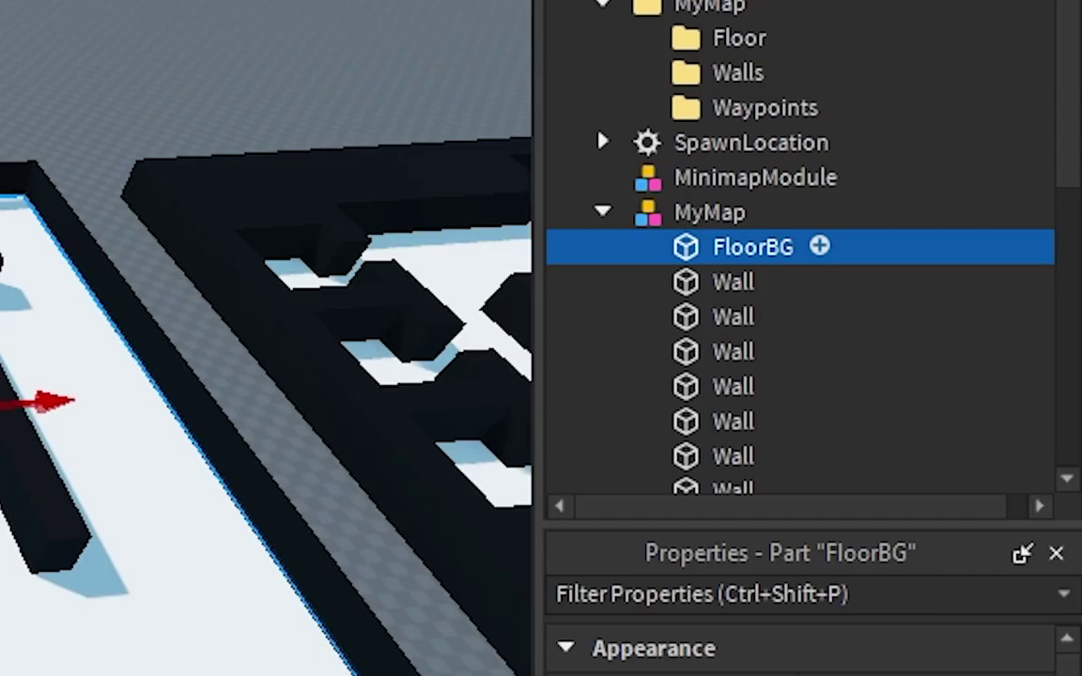
drag(953, 303, 948, 222)
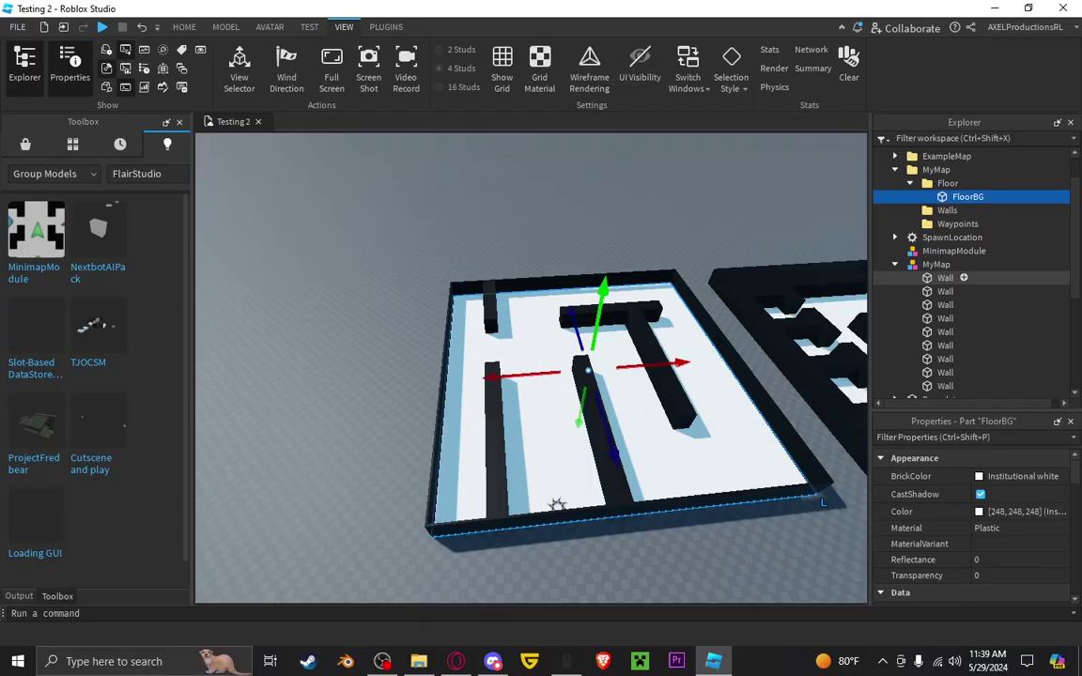
Move all Wall parts from the MyMap model into the Walls folder
click(949, 278)
scroll(949, 279, down, 3)
scroll(949, 280, up, 1)
shift+click(949, 316)
scroll(949, 317, up, 3)
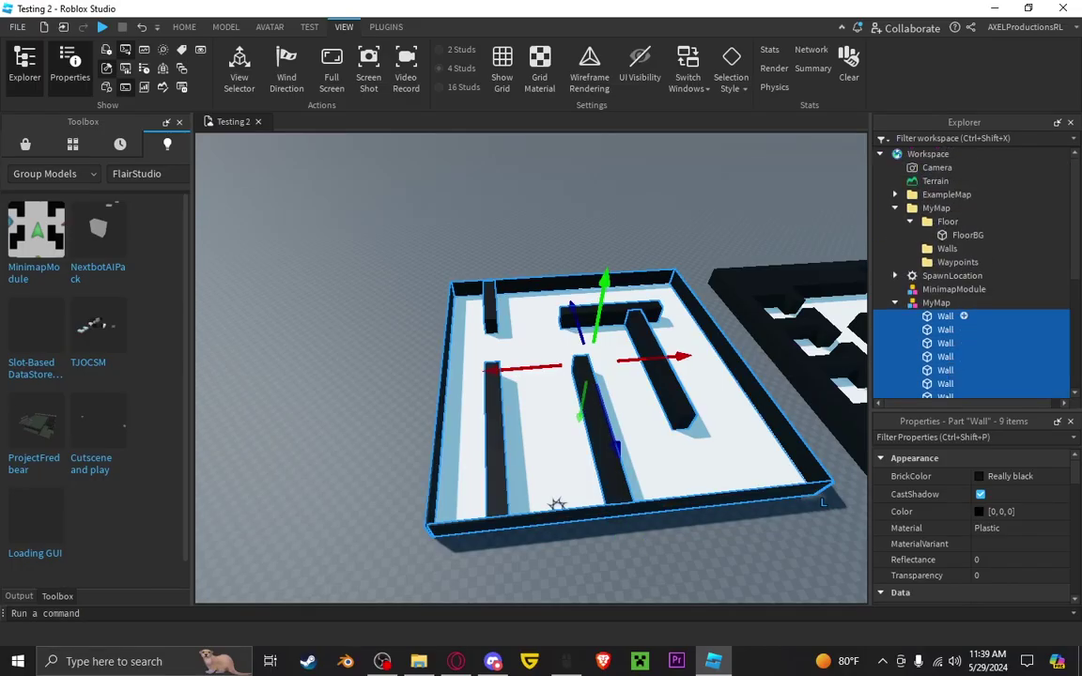
drag(947, 316, 947, 247)
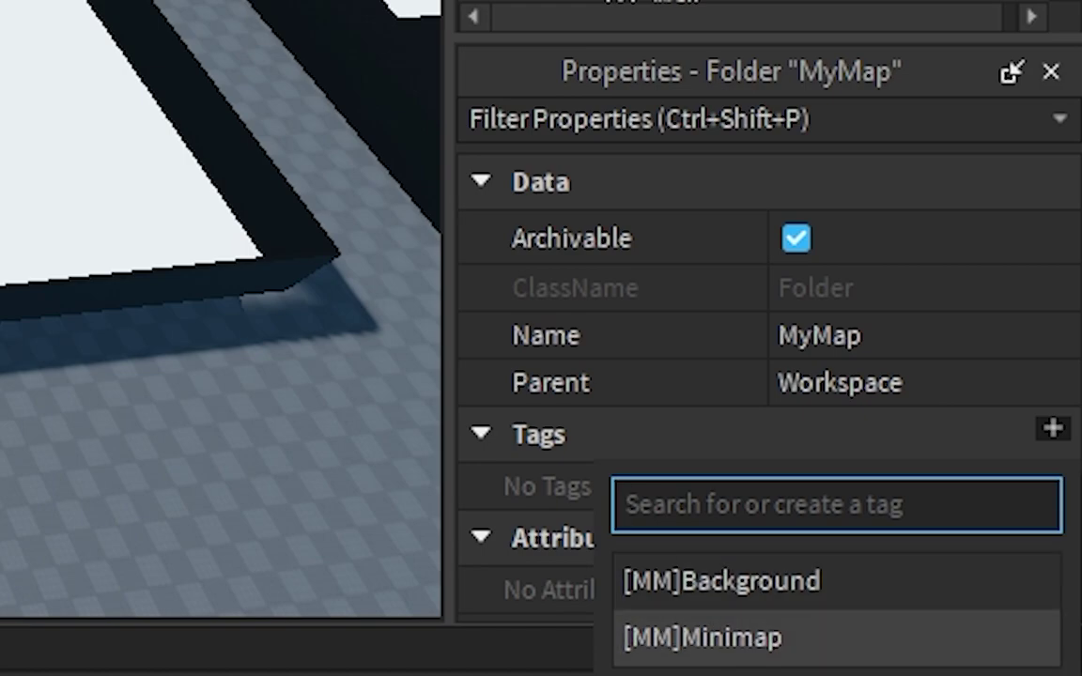
Tag the MyMap folder with [MM]Minimap
click(703, 639)
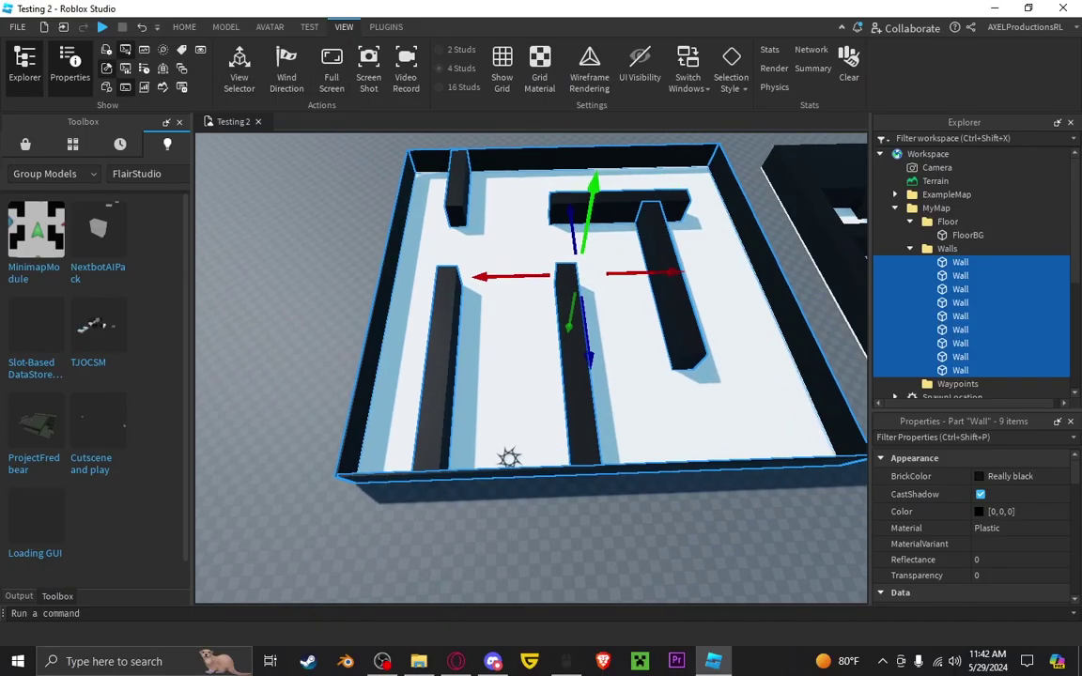
Playtest the place and walk the avatar around, checking whether the minimap draws the custom map
key(F5)
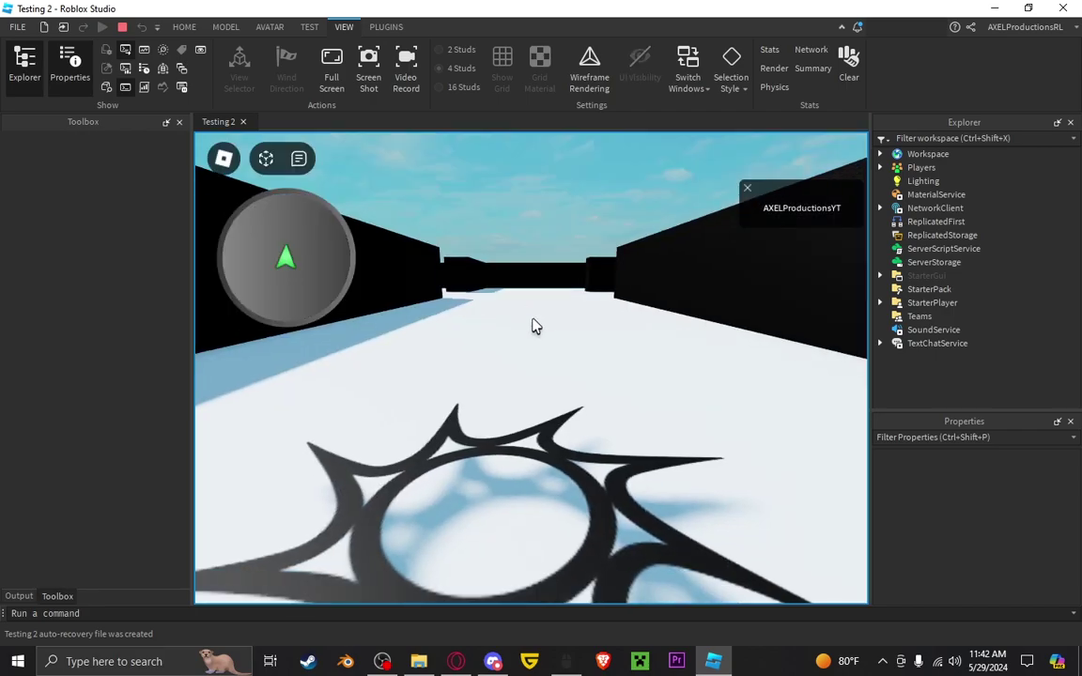
scroll(567, 322, down, 4)
key(s)
key(w)
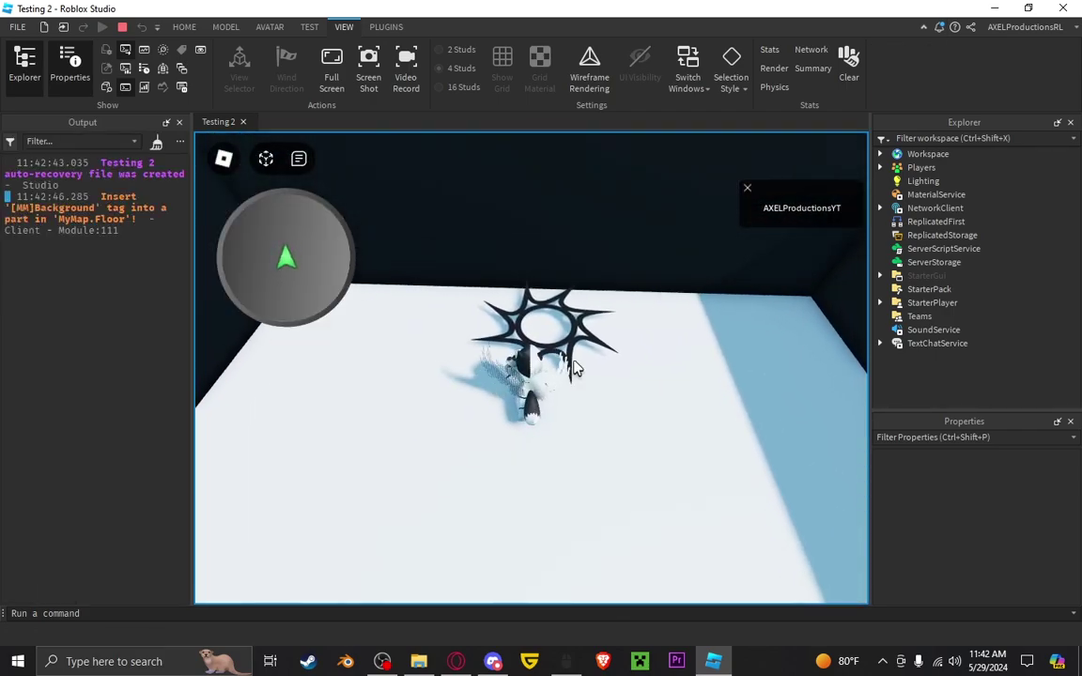
right_drag(572, 368, 752, 352)
key(a)
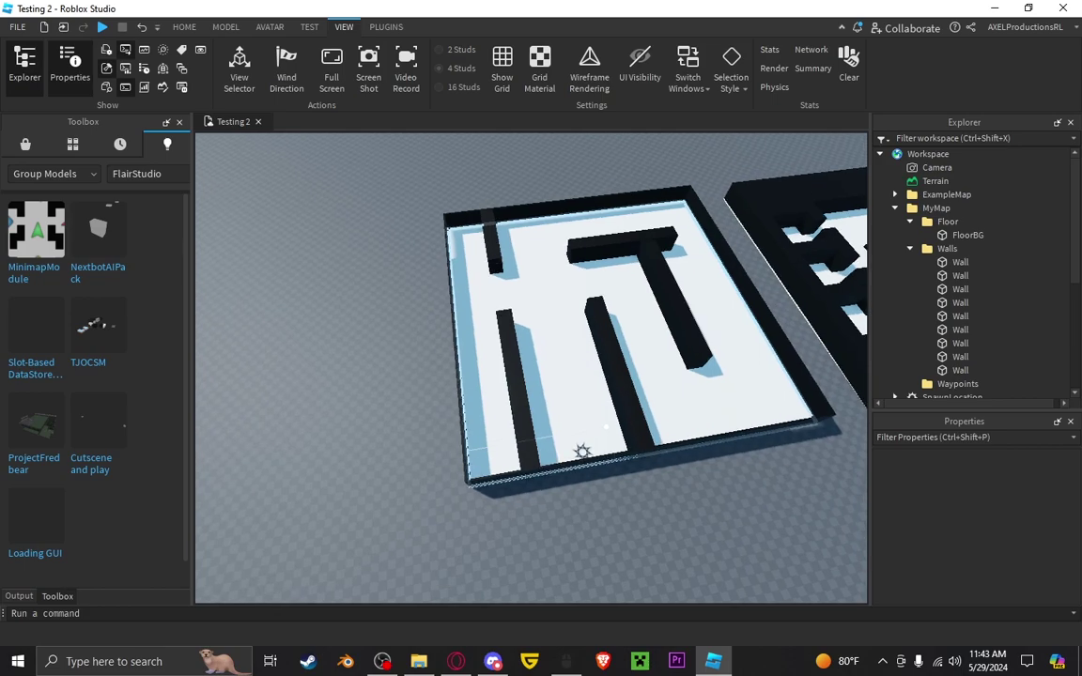
Examine the extended custom map and how its FloorBG parts cover the main area and the side extension
key(a)
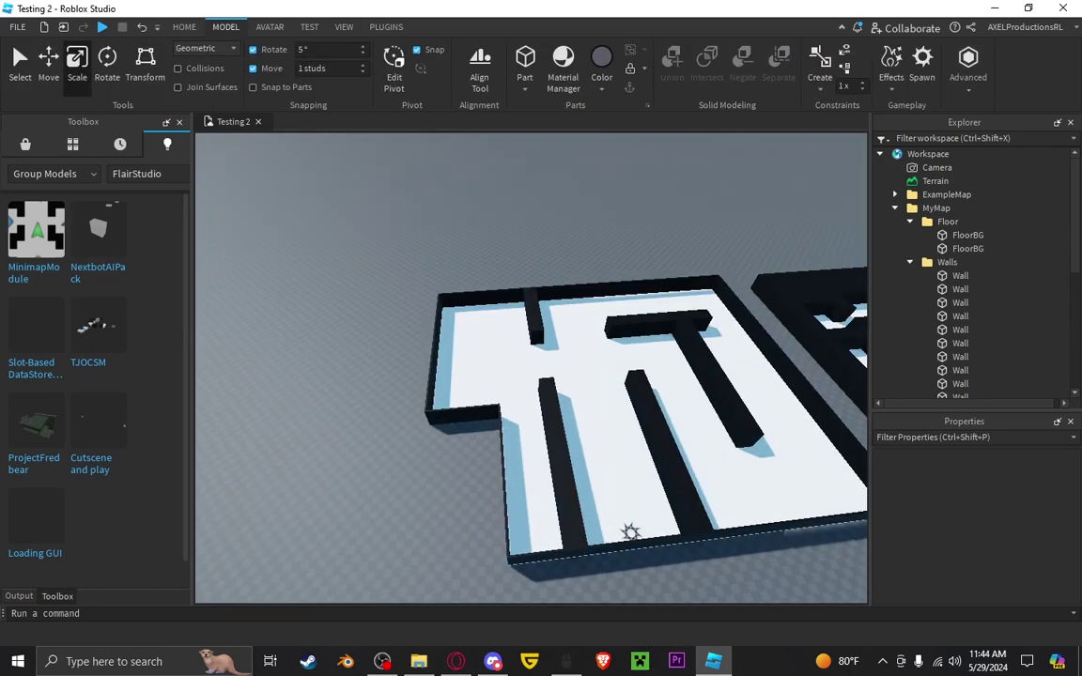
key(a)
right_drag(678, 336, 798, 329)
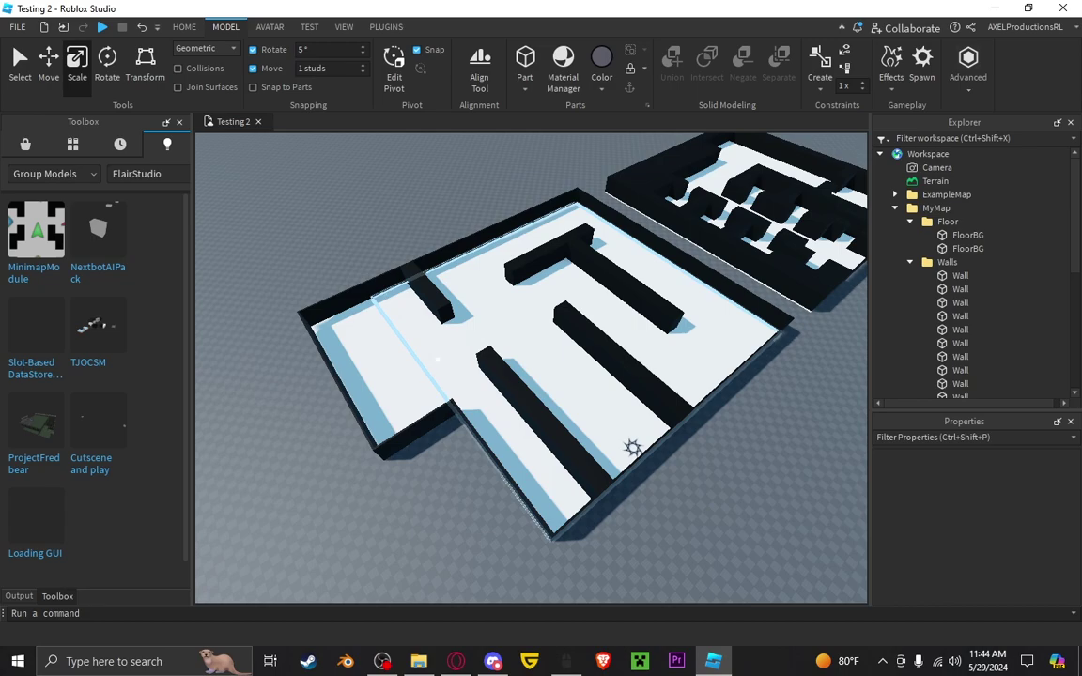
click(788, 341)
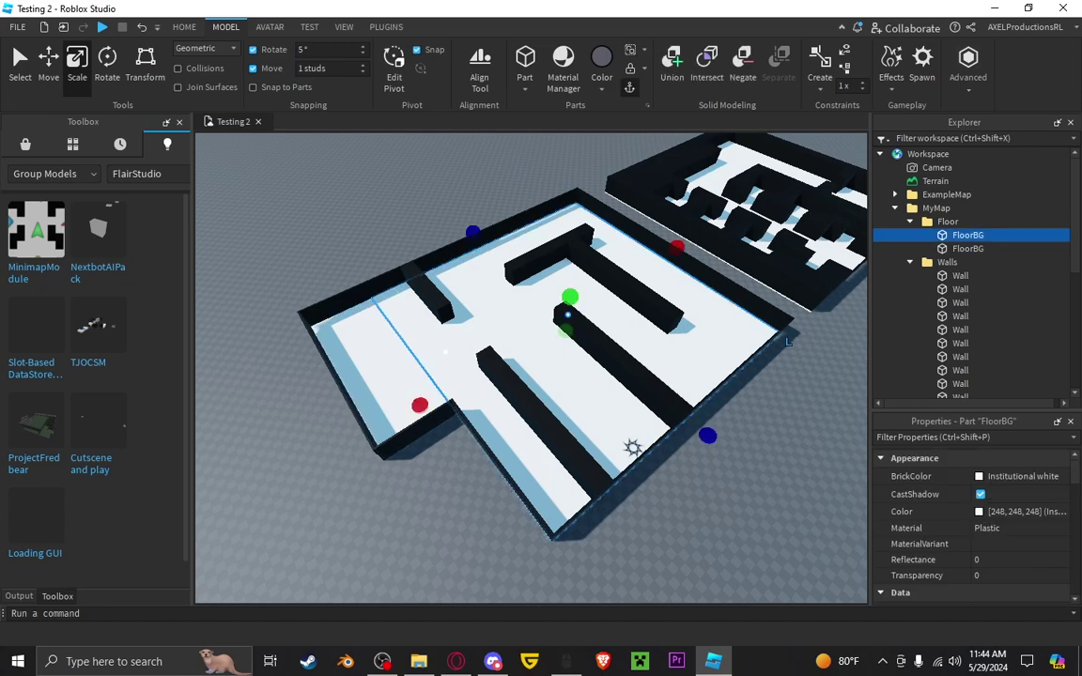
shift+click(787, 340)
right_drag(601, 368, 469, 376)
key(w)
right_drag(520, 334, 528, 372)
key(s)
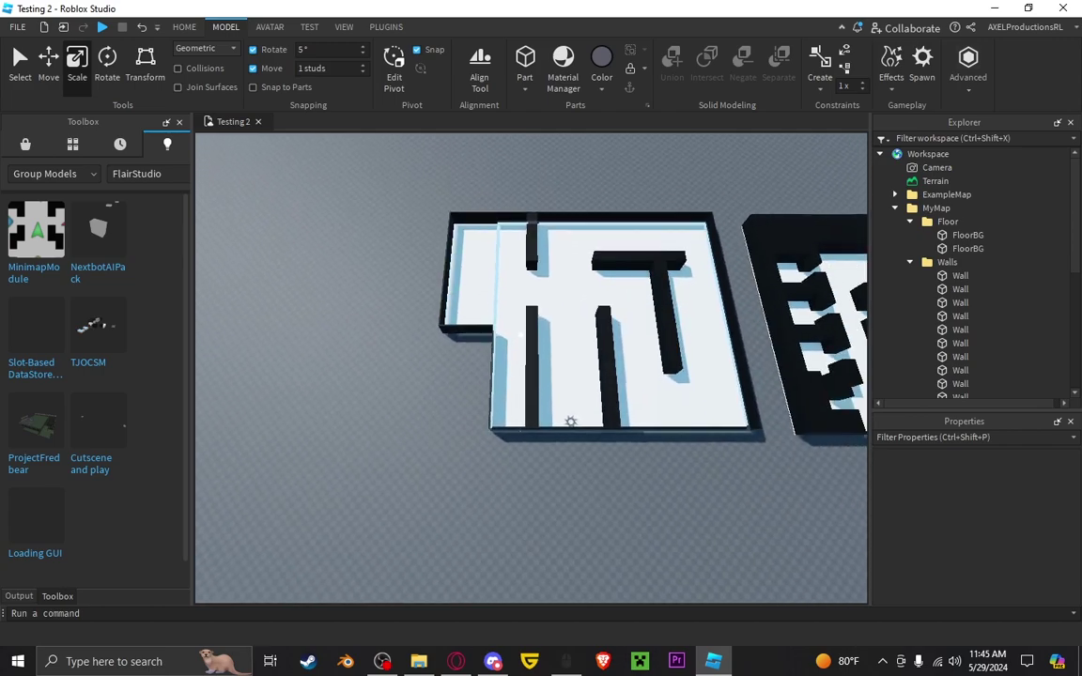
key(d)
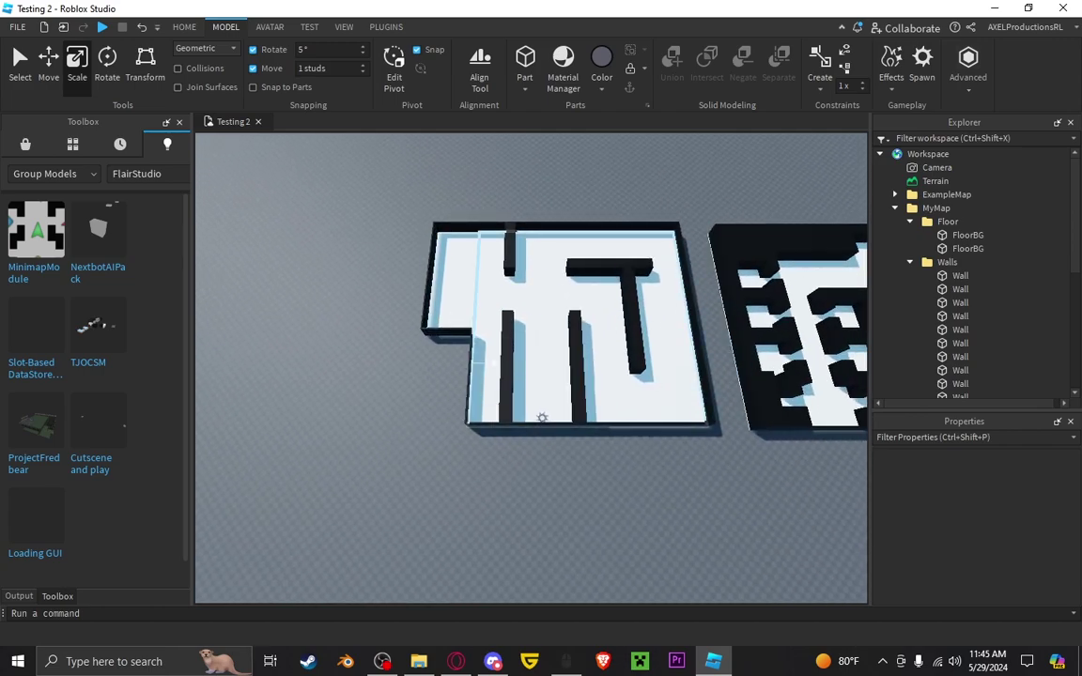
Duplicate the main FloorBG part and stretch the copy sideways to span the whole map, including the side extension
click(547, 305)
right_drag(547, 306, 611, 310)
key(a)
key(w)
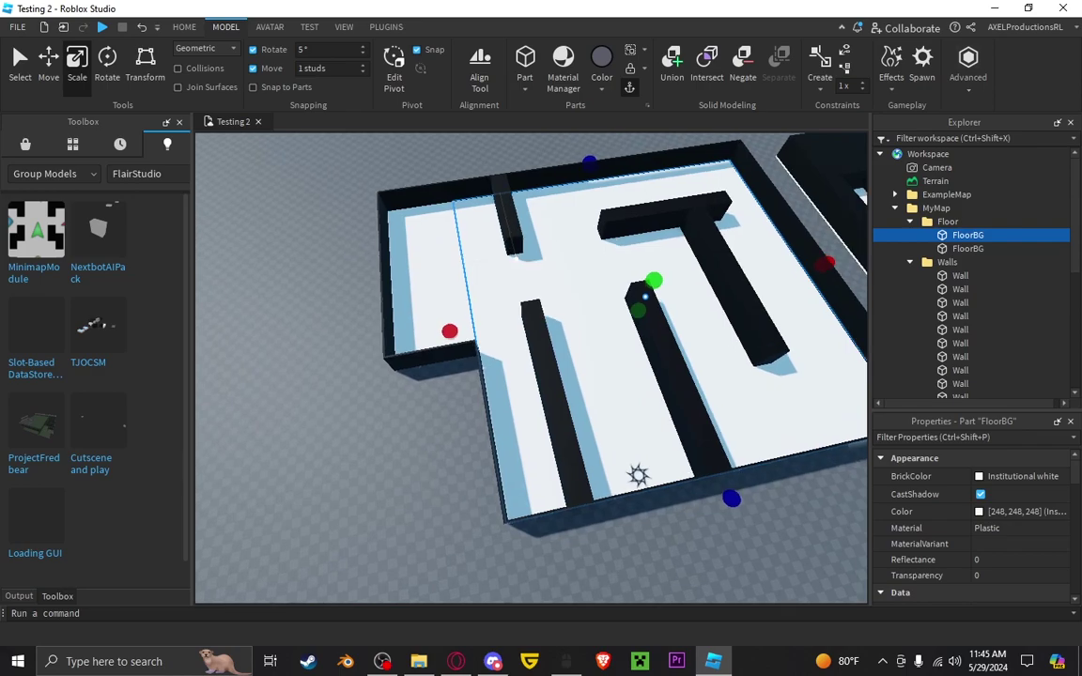
key(ctrl+d)
drag(448, 331, 366, 345)
scroll(451, 348, down, 3)
scroll(469, 347, up, 5)
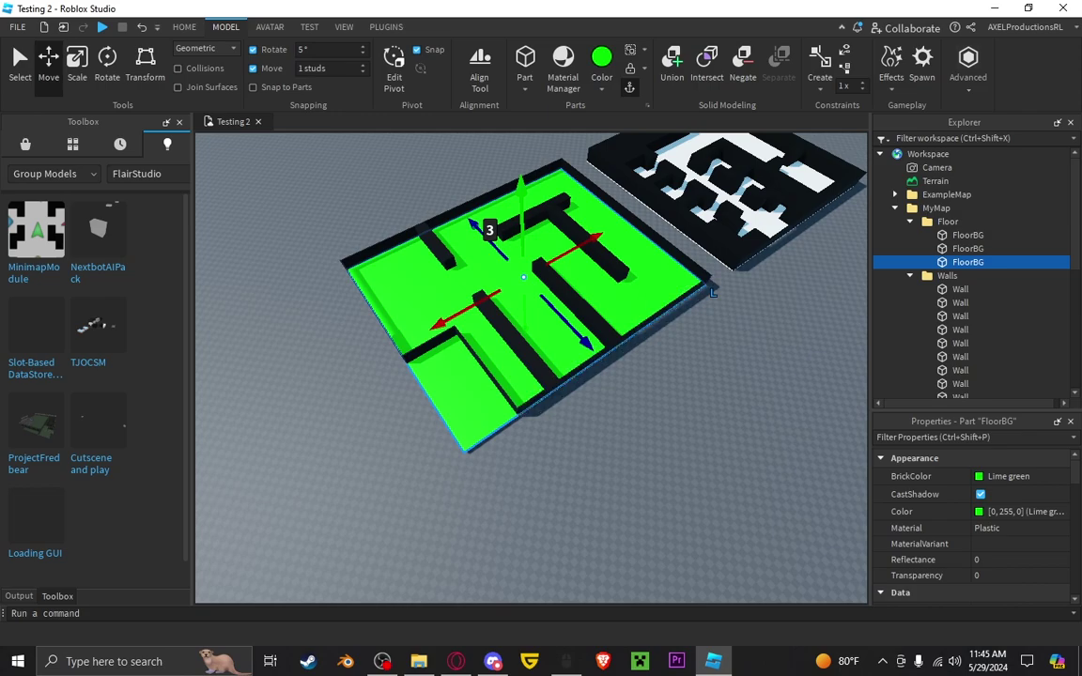
Check the coverage of the enlarged FloorBG part and undo its lime green recoloring
mouse_move(699, 295)
right_down()
mouse_move(669, 297)
mouse_move(710, 292)
right_up()
key(w)
key(s)
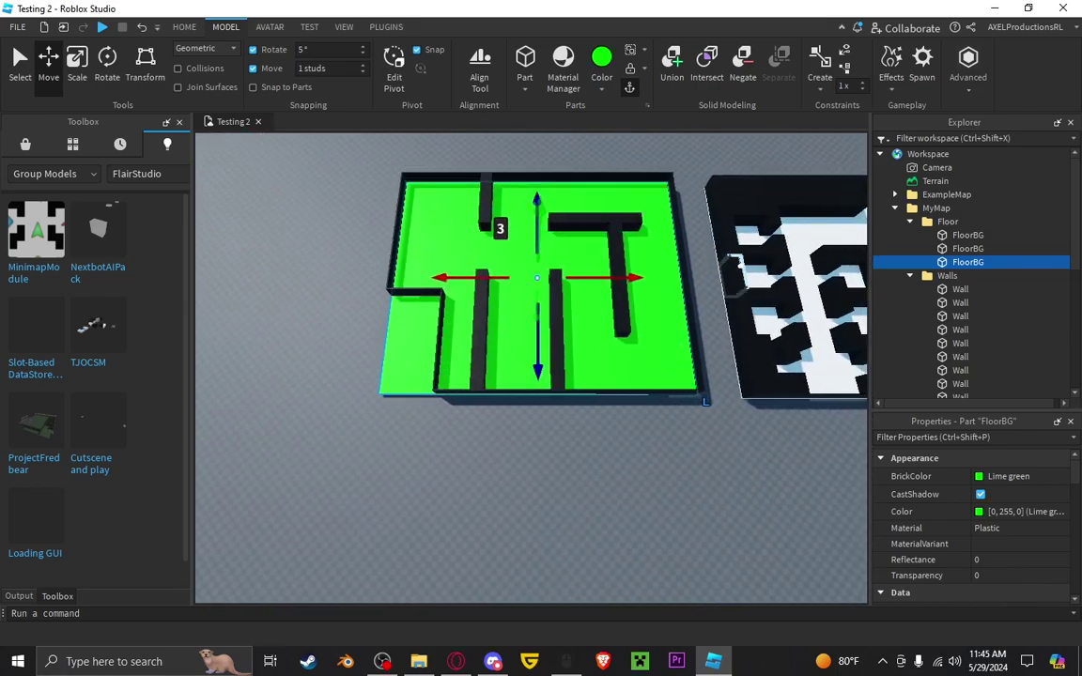
key(w)
key(a)
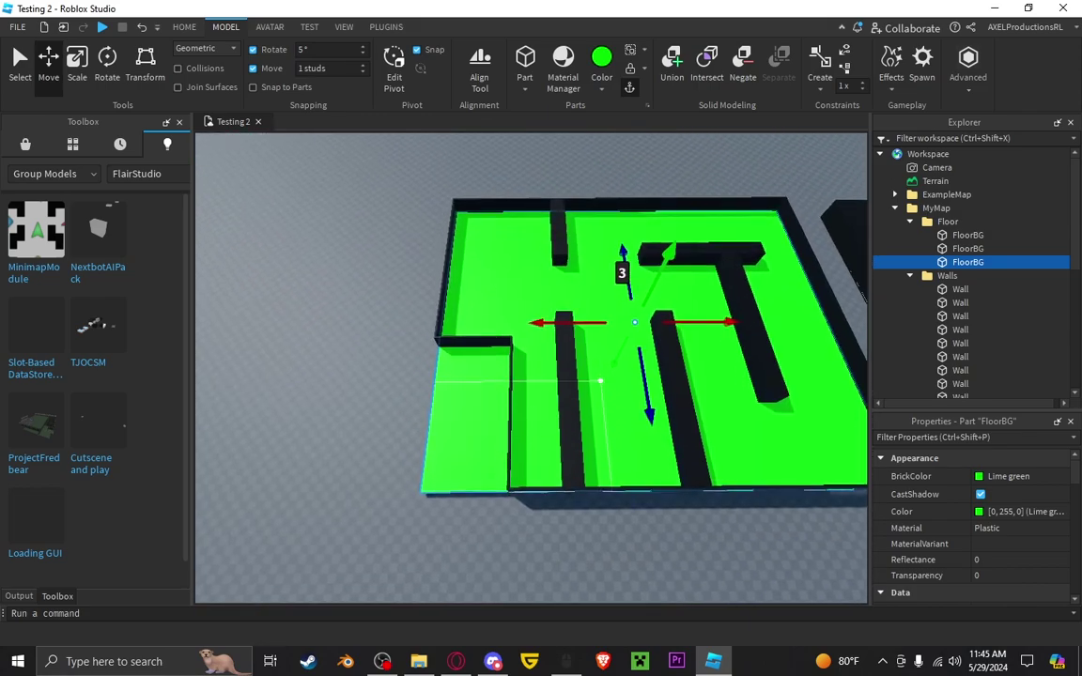
right_drag(604, 379, 635, 377)
key(s)
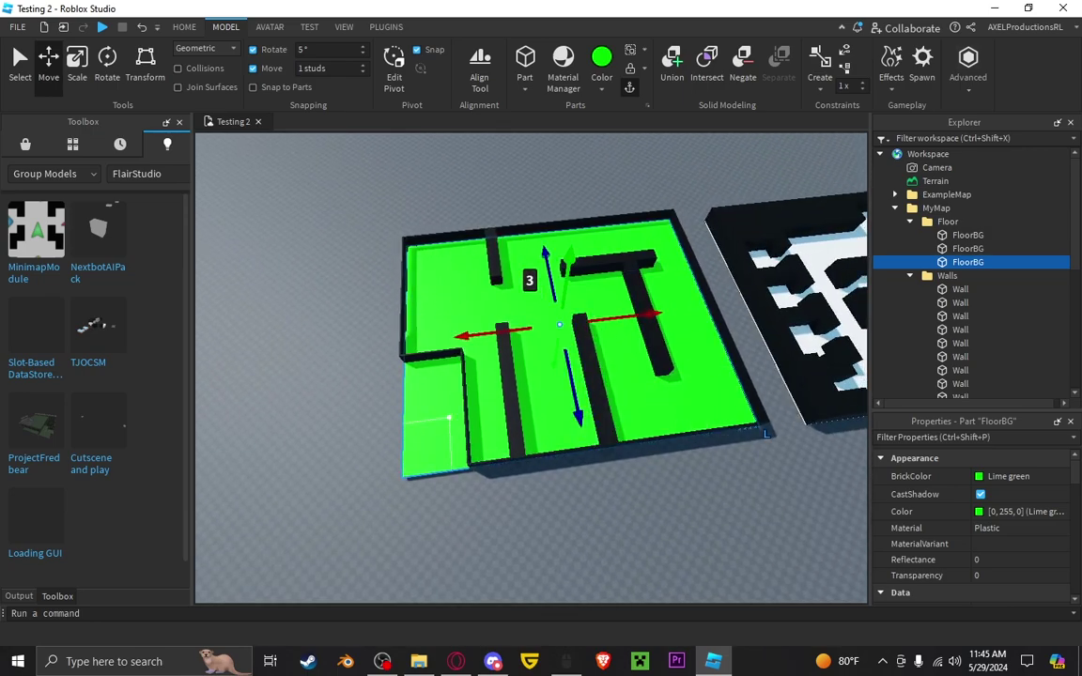
key(ctrl+z)
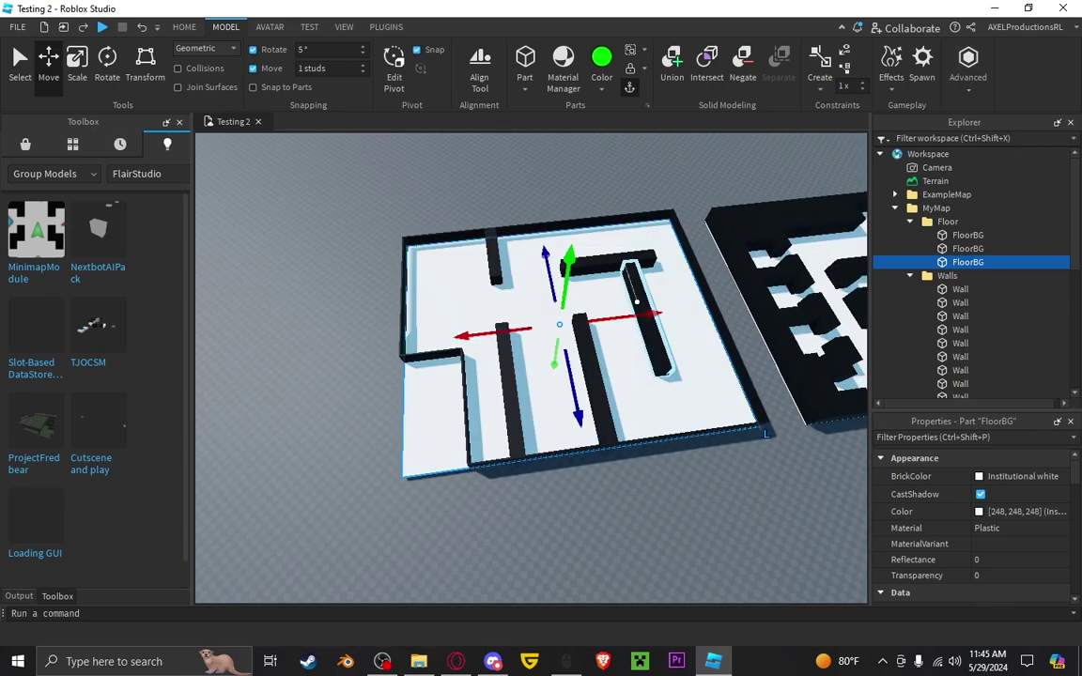
Examine from several angles how the enlarged FloorBG part extends past the walls at the map's notched corner
key(d)
right_drag(631, 424, 550, 527)
key(w)
right_drag(601, 360, 704, 360)
key(a)
key(s)
key(w)
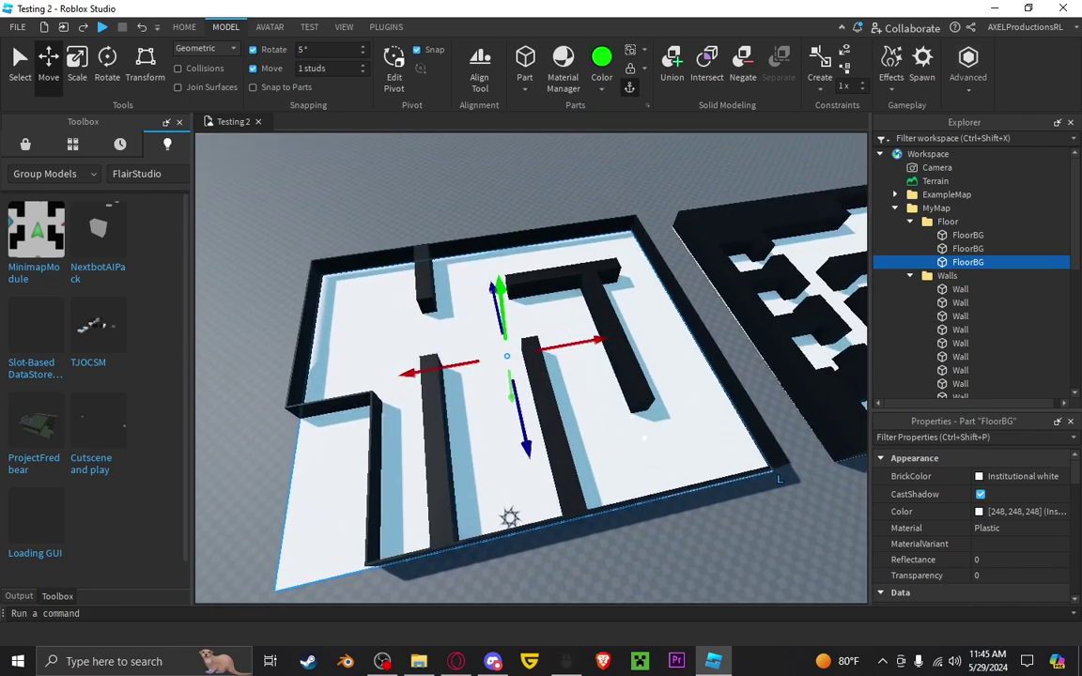
right_drag(770, 382, 741, 382)
key(w)
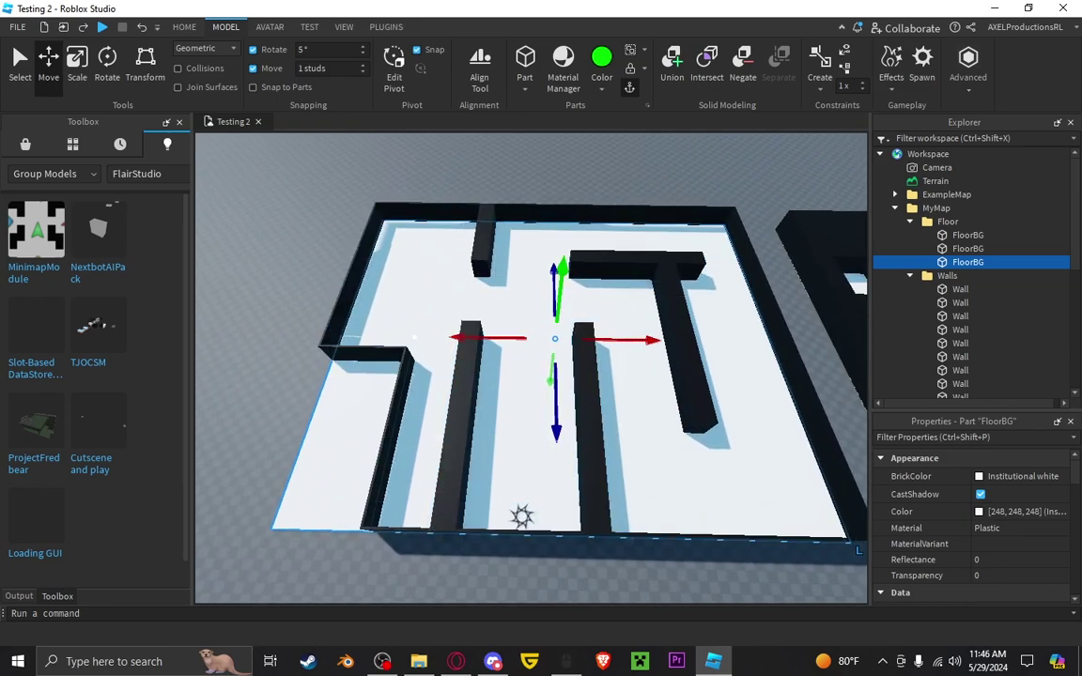
right_drag(564, 283, 460, 310)
key(w)
key(w)
right_drag(498, 432, 580, 441)
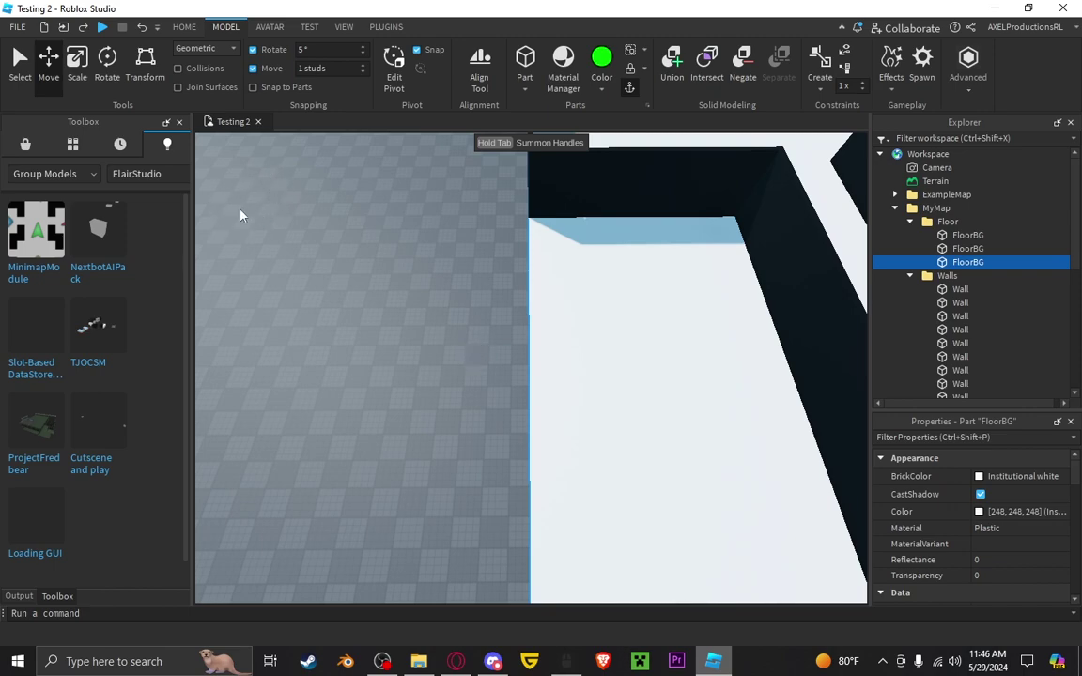
Make the enlarged FloorBG part fully transparent by setting its Transparency to 1 and check the map around it
key(f)
click(995, 576)
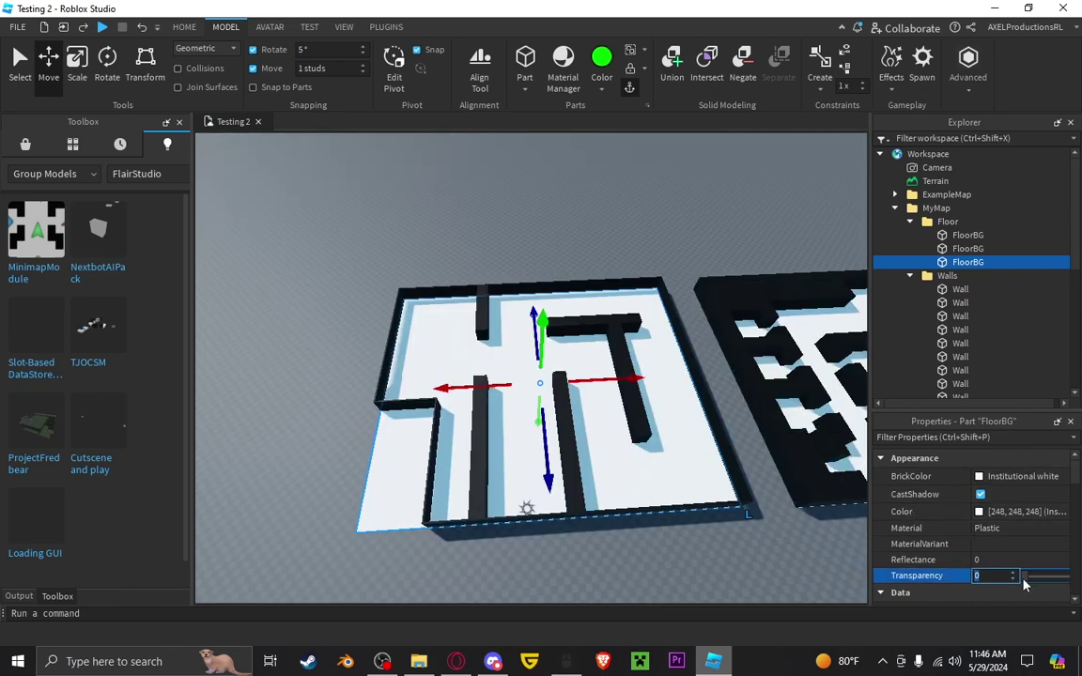
text(1)
key(Return)
right_drag(668, 547, 668, 547)
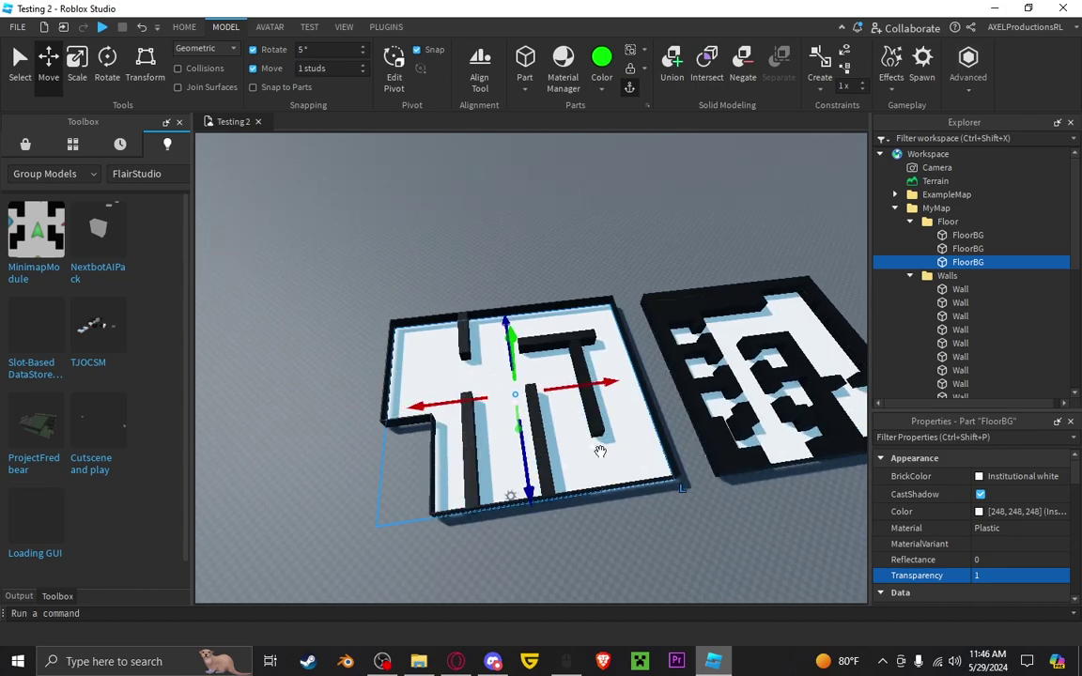
scroll(950, 535, down, 1)
right_drag(629, 546, 629, 546)
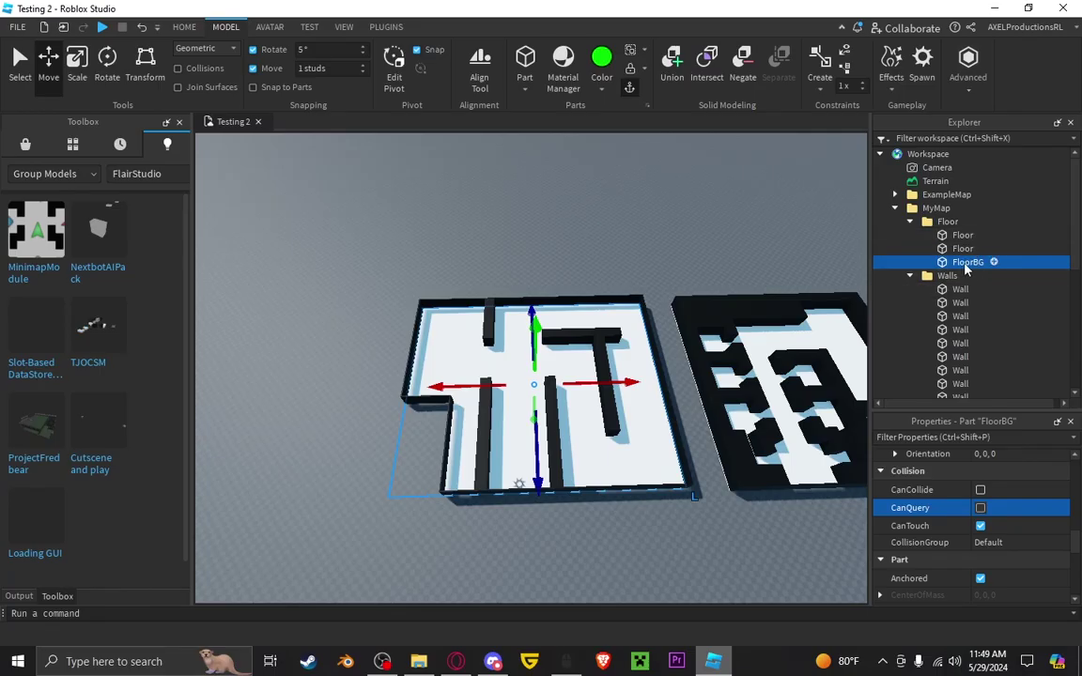
Add the existing [MM]Background tag to the enlarged FloorBG part
scroll(925, 577, down, 5)
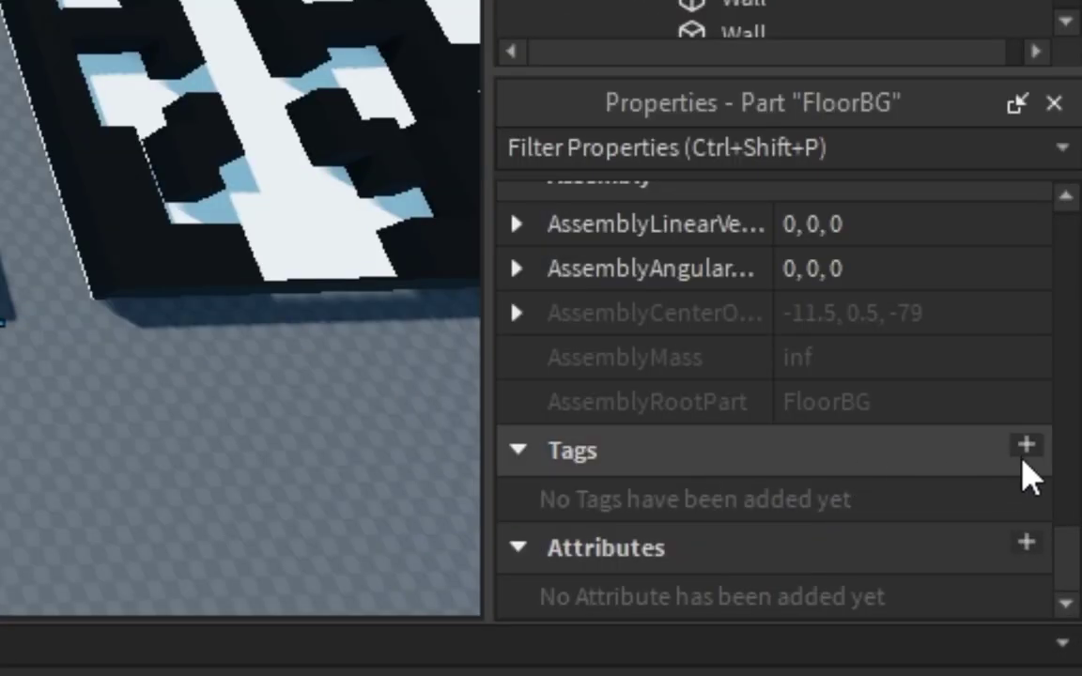
click(1061, 544)
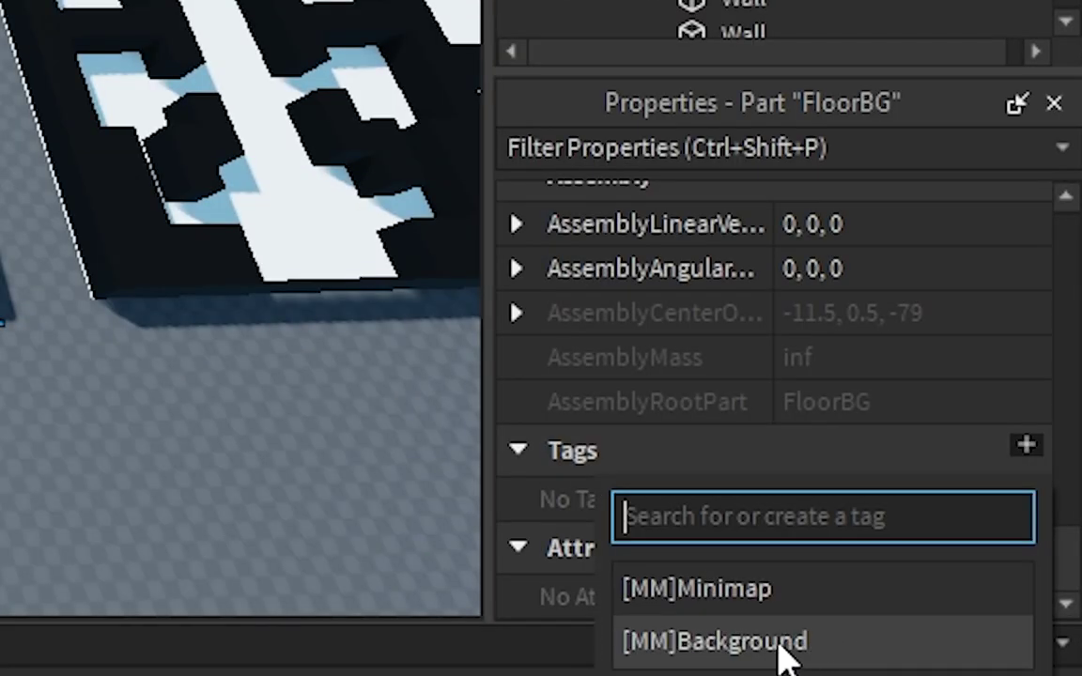
click(773, 646)
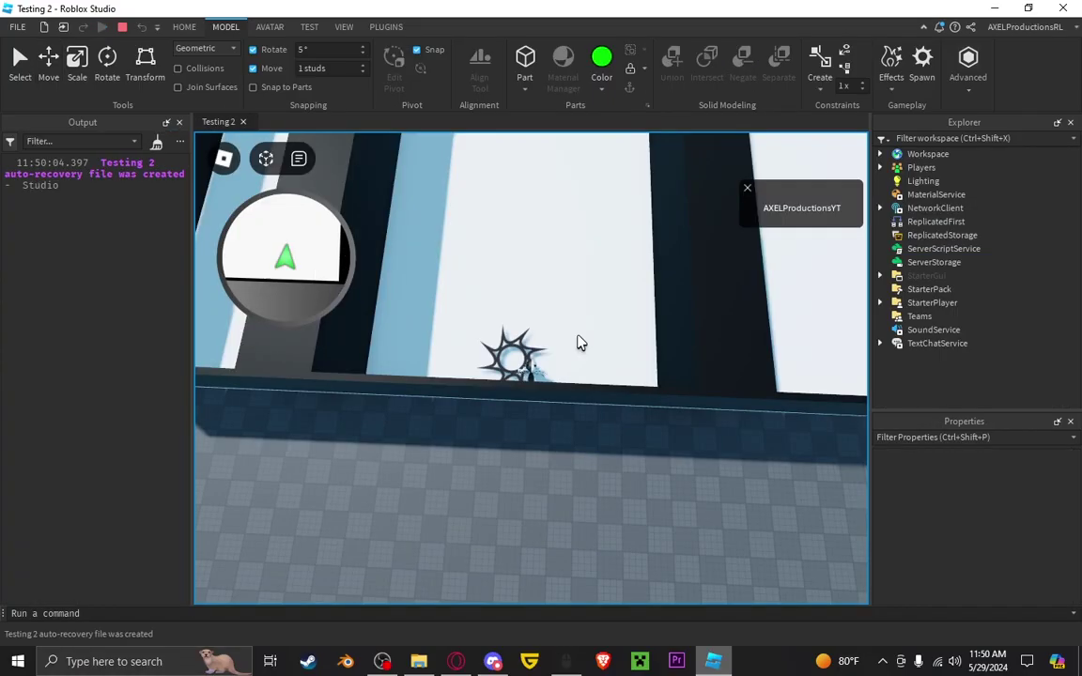
Walk the character through the custom map while checking the minimap, and end the playtest
key(w)
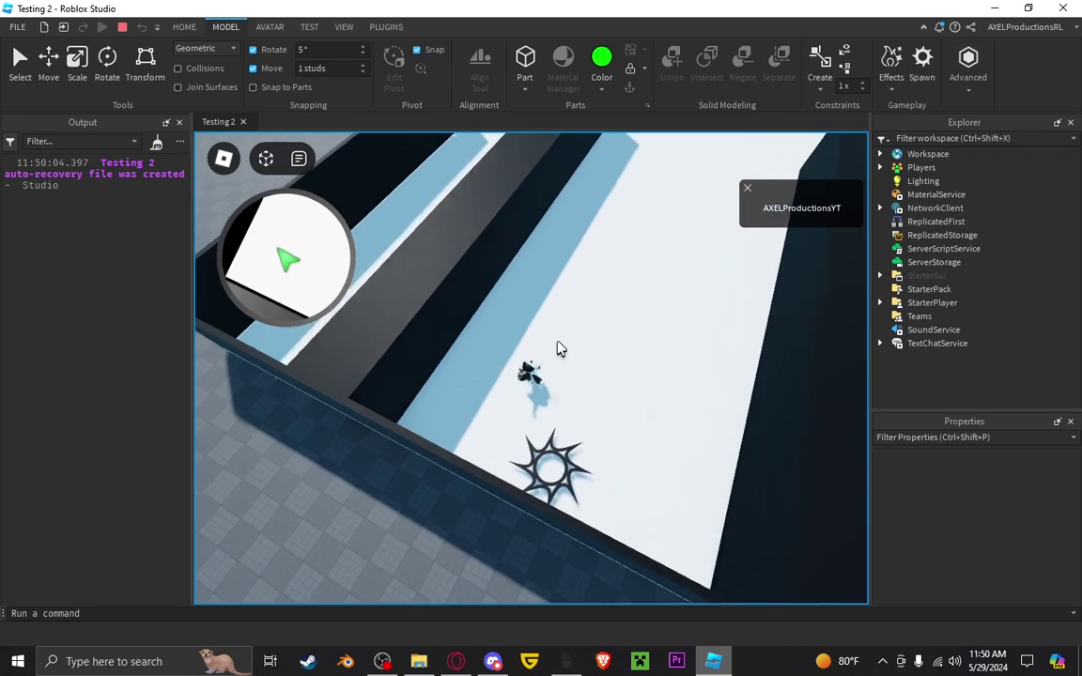
right_drag(561, 349, 561, 348)
scroll(558, 349, down, 5)
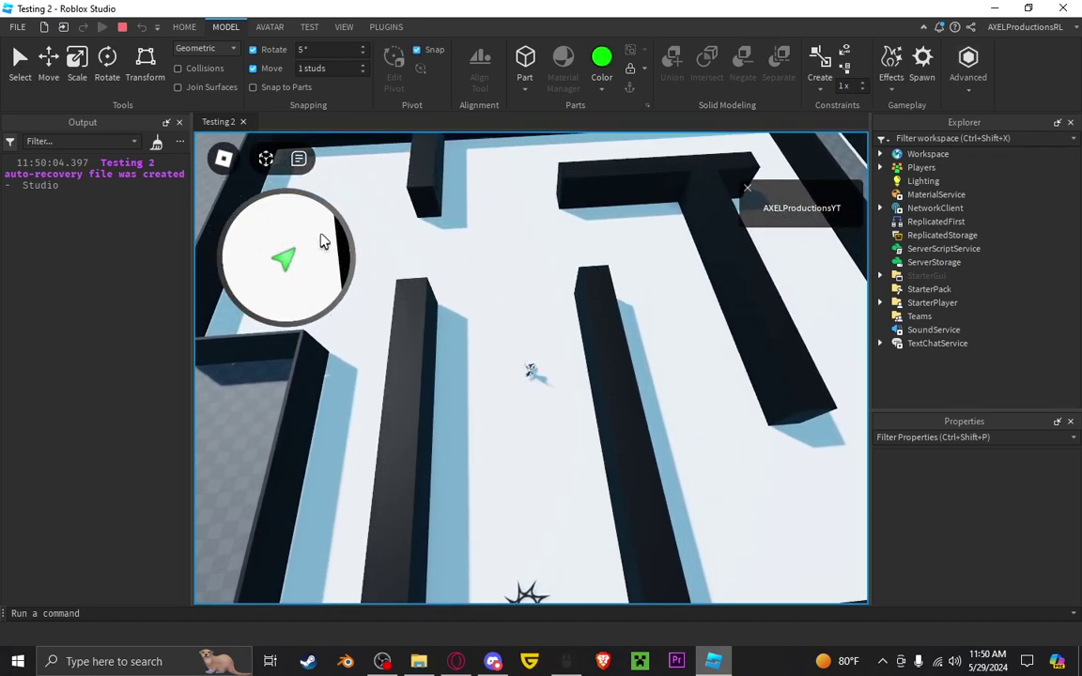
key(a)
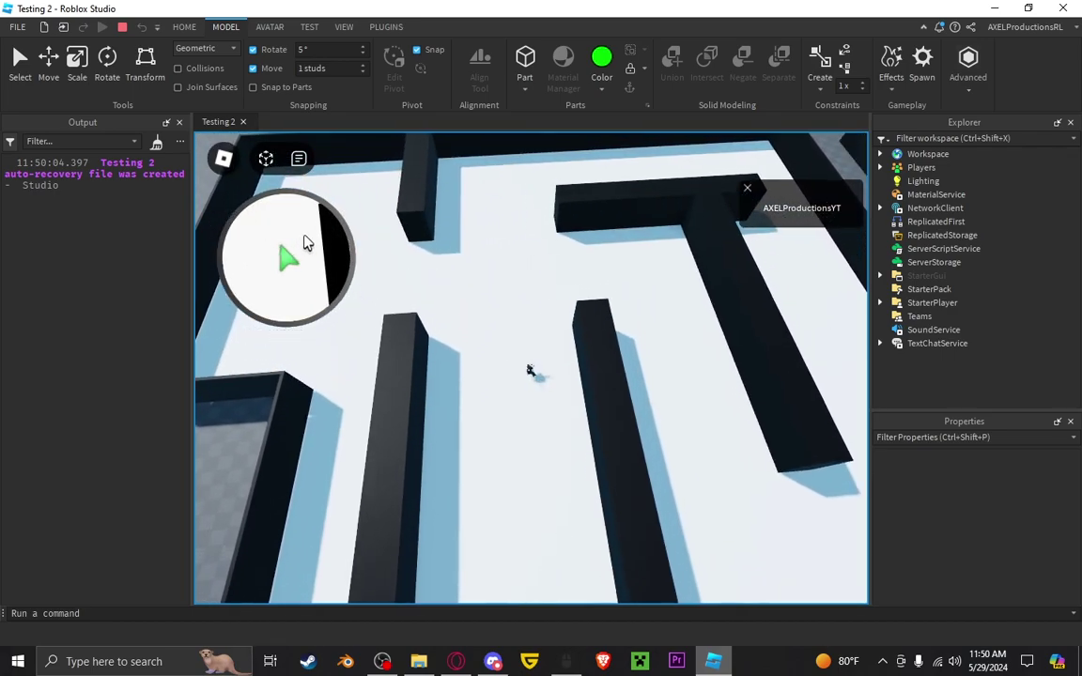
click(121, 26)
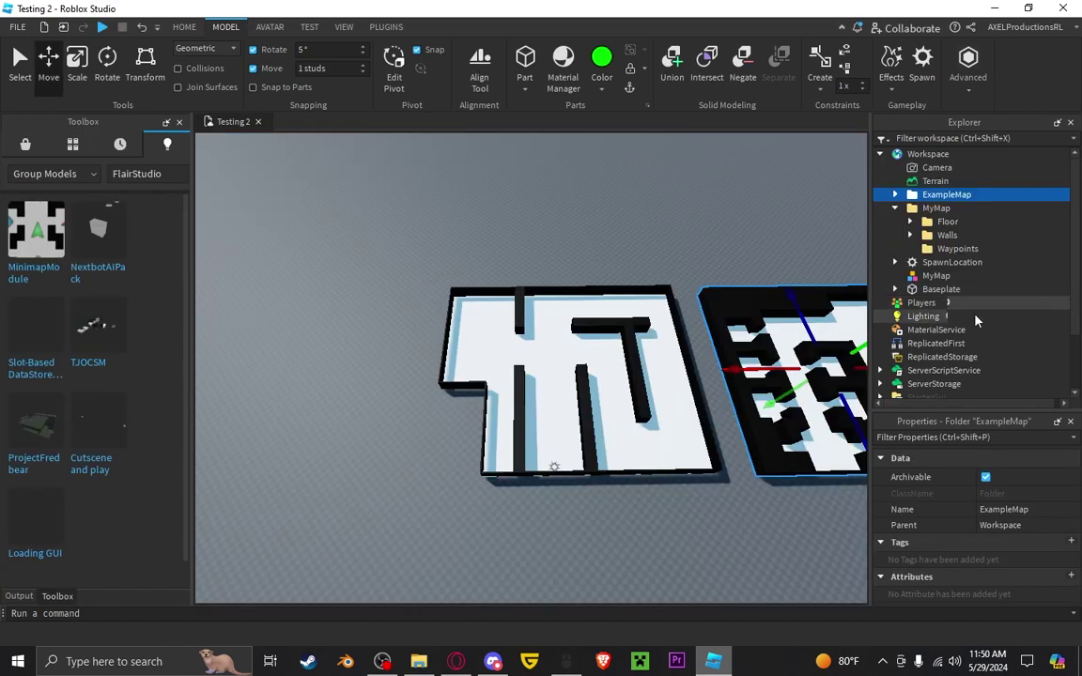
Open the Minimap LocalScript in StarterPlayerScripts for editing
scroll(883, 284, down, 3)
click(883, 351)
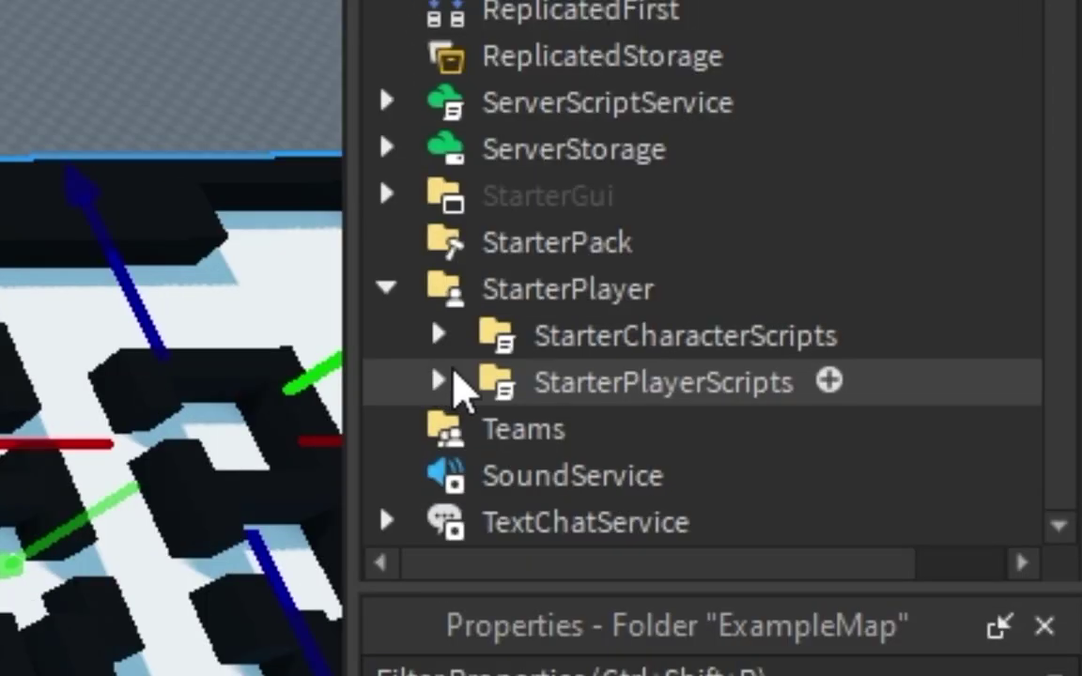
click(896, 378)
double_click(552, 430)
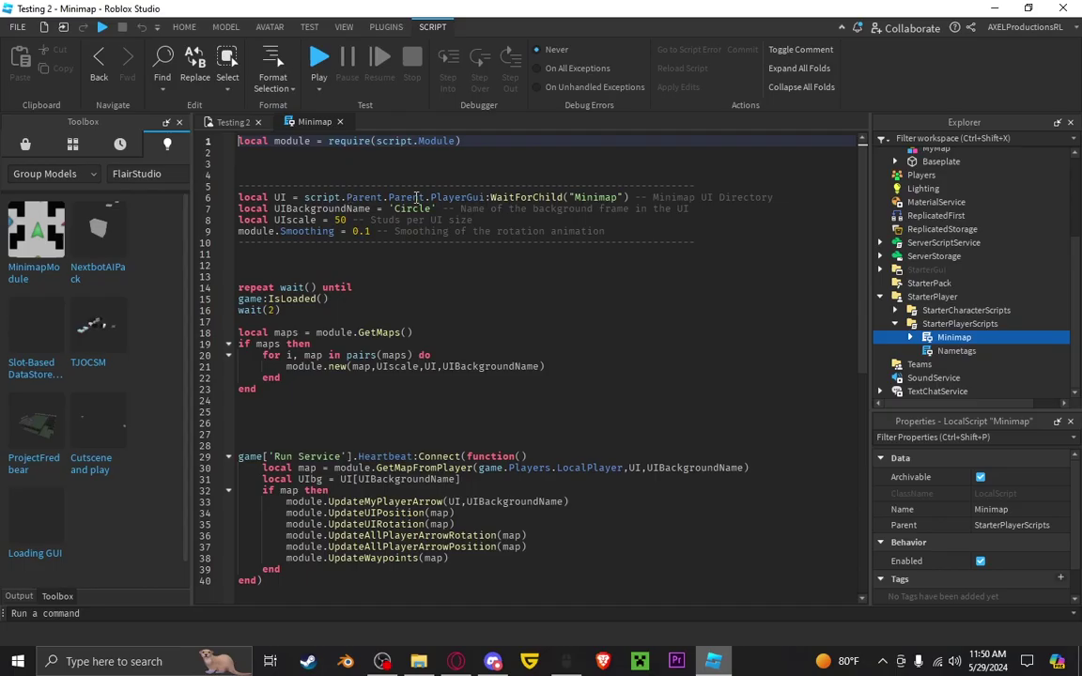
Examine how the script's UI and UIBackgroundName lines refer to the Minimap ScreenGui and its Circle frame in StarterGui
drag(628, 197, 568, 196)
drag(830, 269, 984, 268)
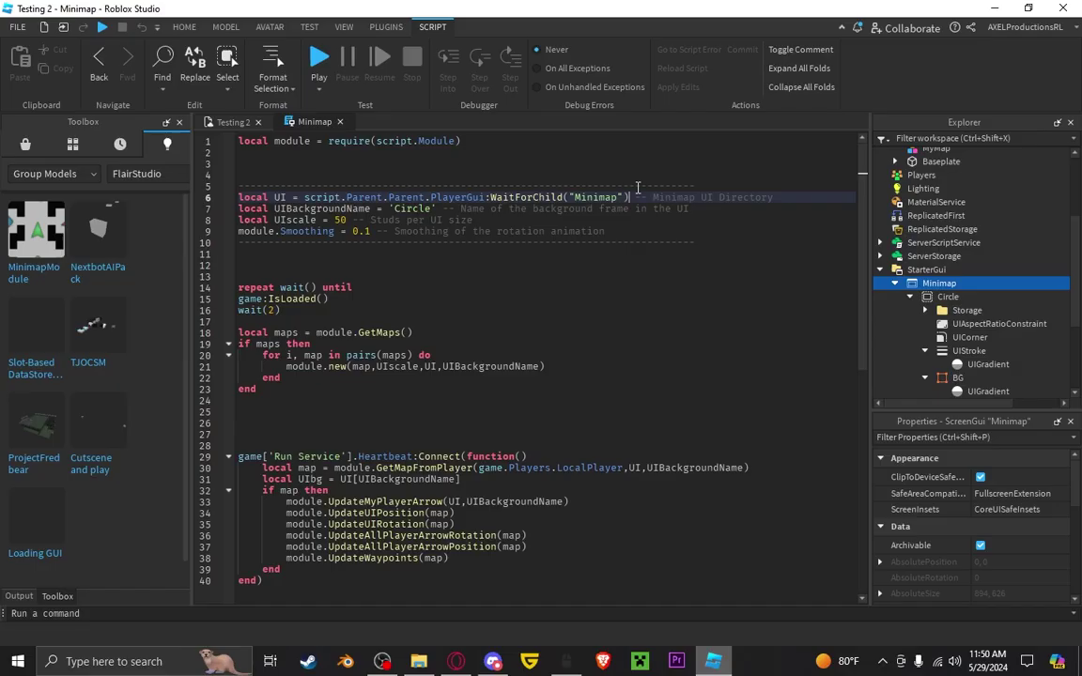
mouse_move(629, 196)
mouse_down()
mouse_move(570, 196)
mouse_move(634, 193)
mouse_up()
click(938, 299)
click(936, 286)
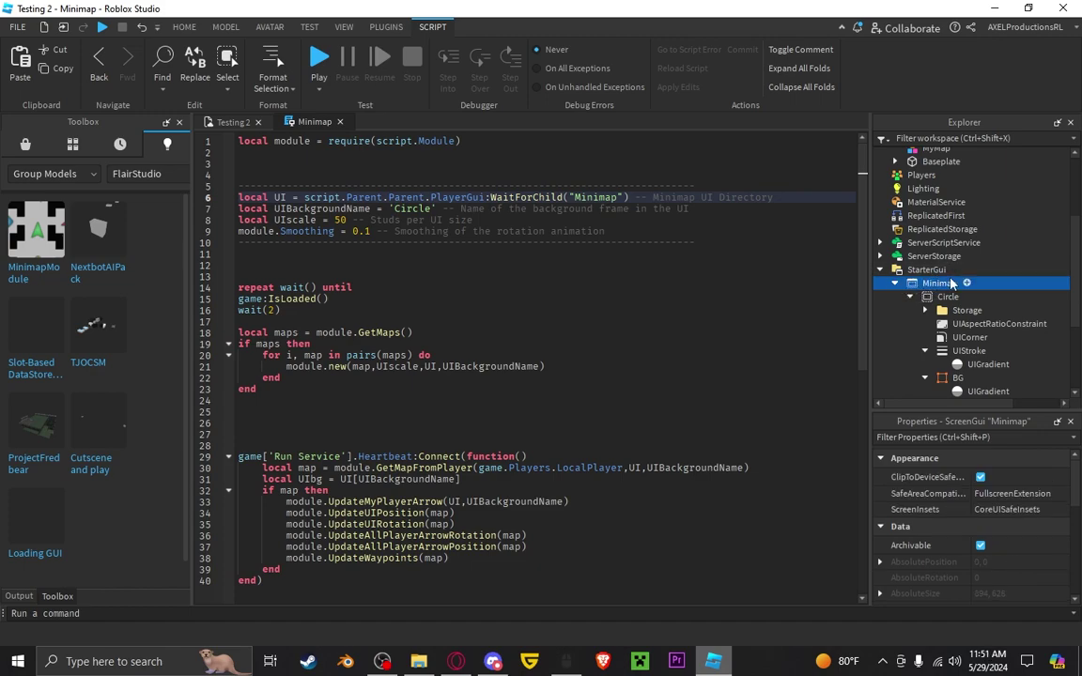
drag(574, 199, 619, 198)
drag(431, 210, 282, 210)
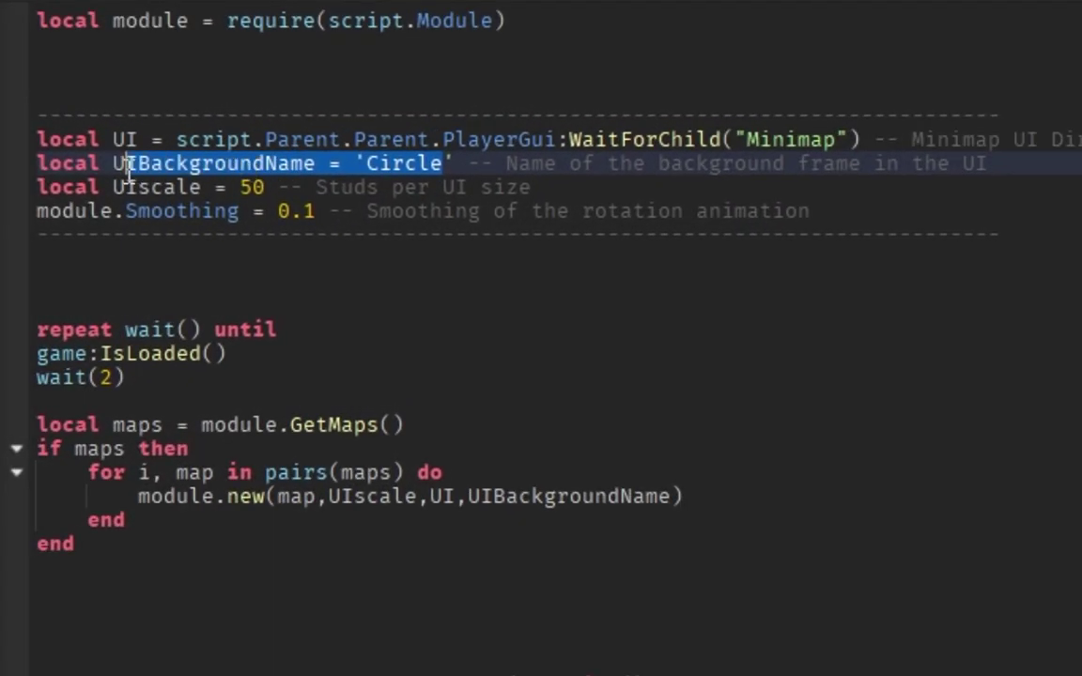
drag(129, 166, 37, 173)
click(272, 160)
click(408, 163)
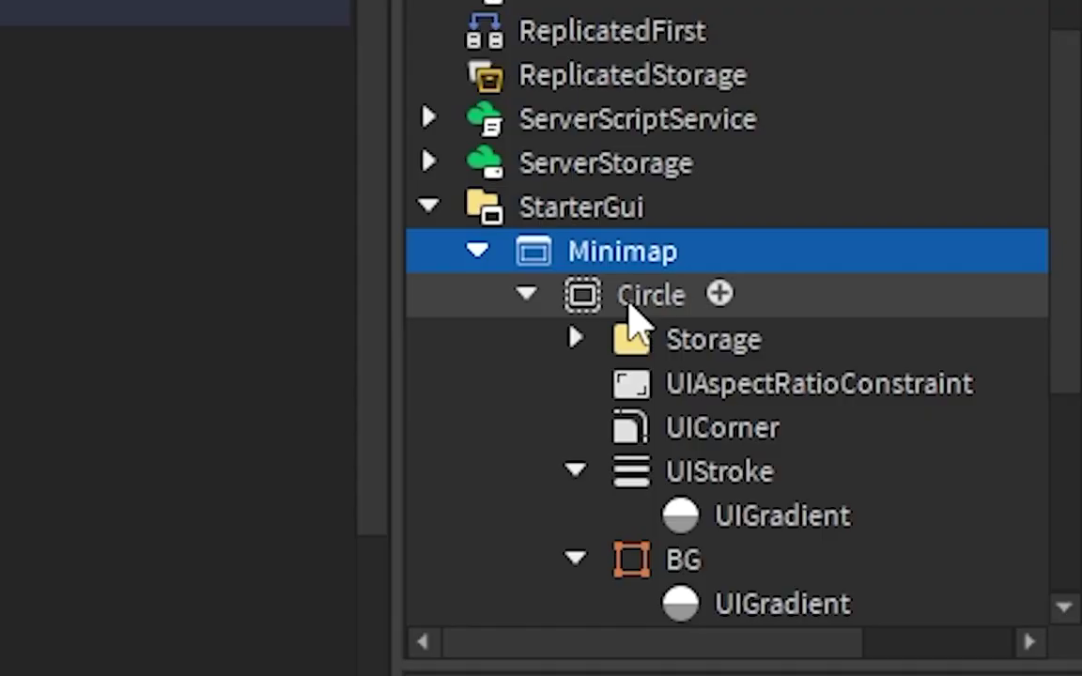
click(629, 298)
click(528, 295)
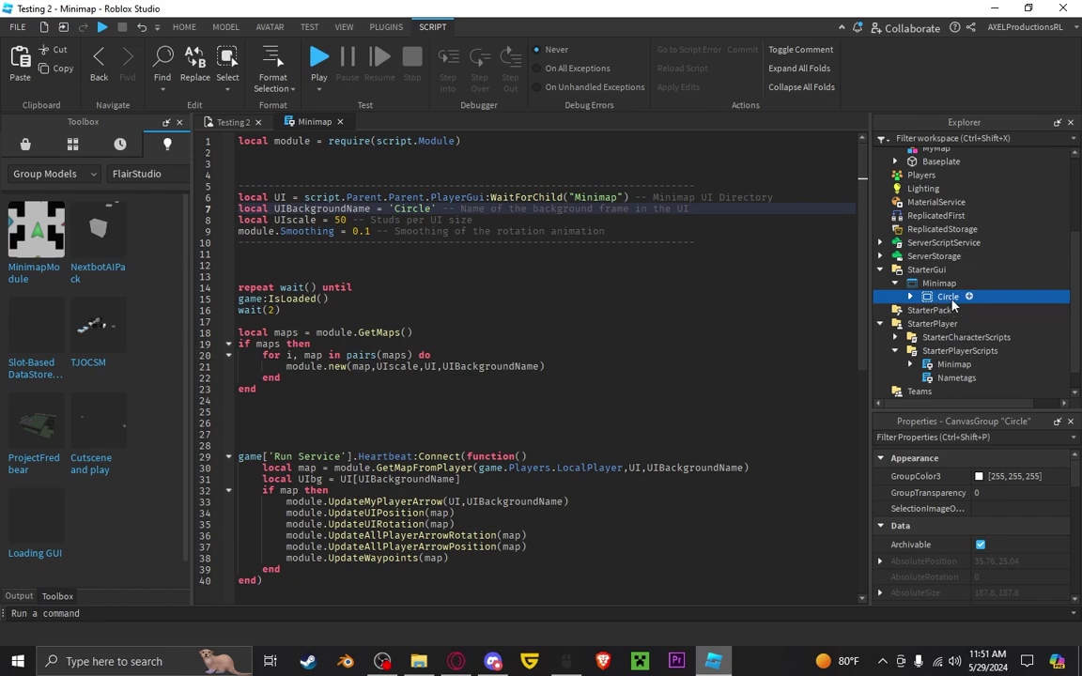
Try renaming the Circle frame to Background and setting the script's UIBackgroundName to 'Background'
click(422, 208)
click(943, 299)
text(Background)
key(Return)
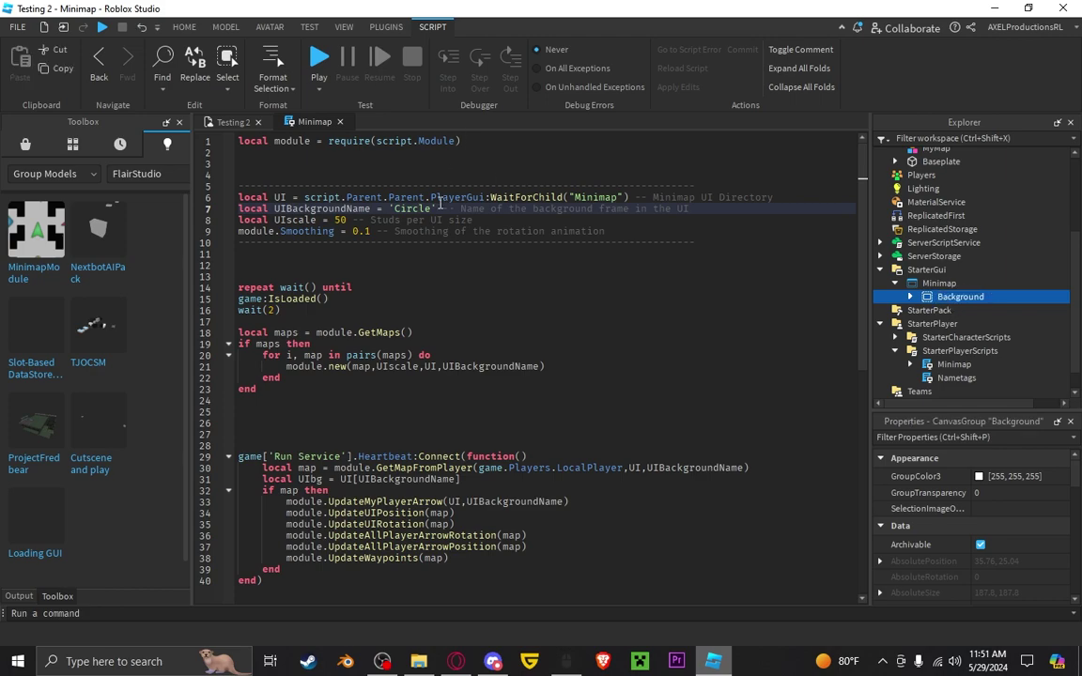
drag(430, 208, 413, 209)
text(Background)
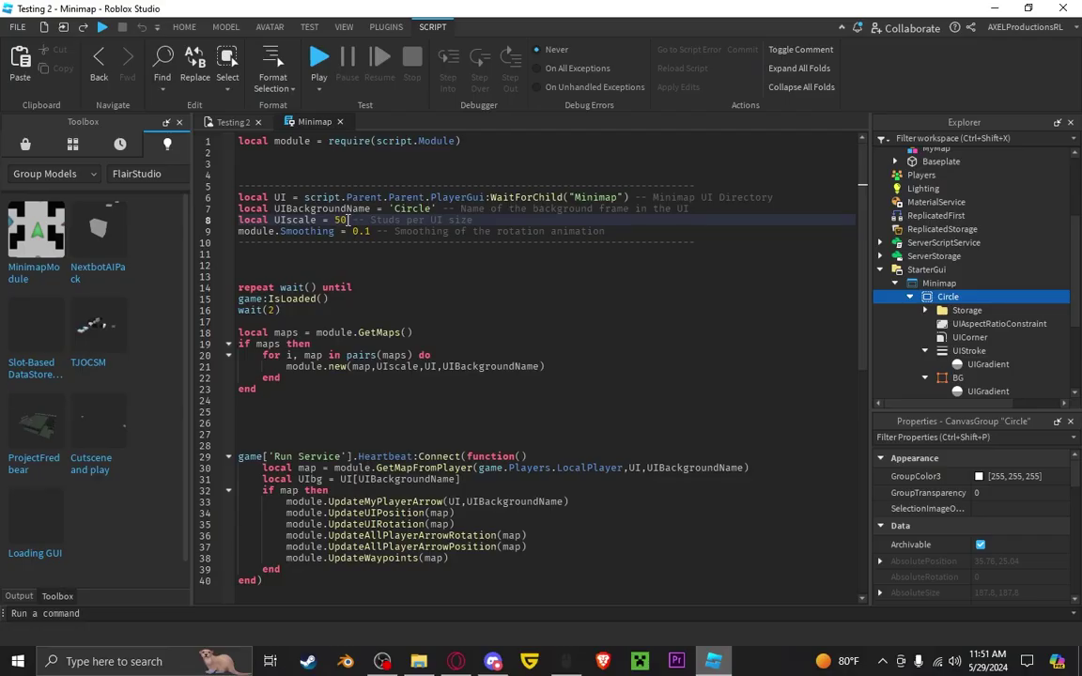
Examine the UIscale line in the script and compare the circular minimap frame with the size of the custom map
drag(349, 220, 340, 220)
drag(349, 220, 340, 220)
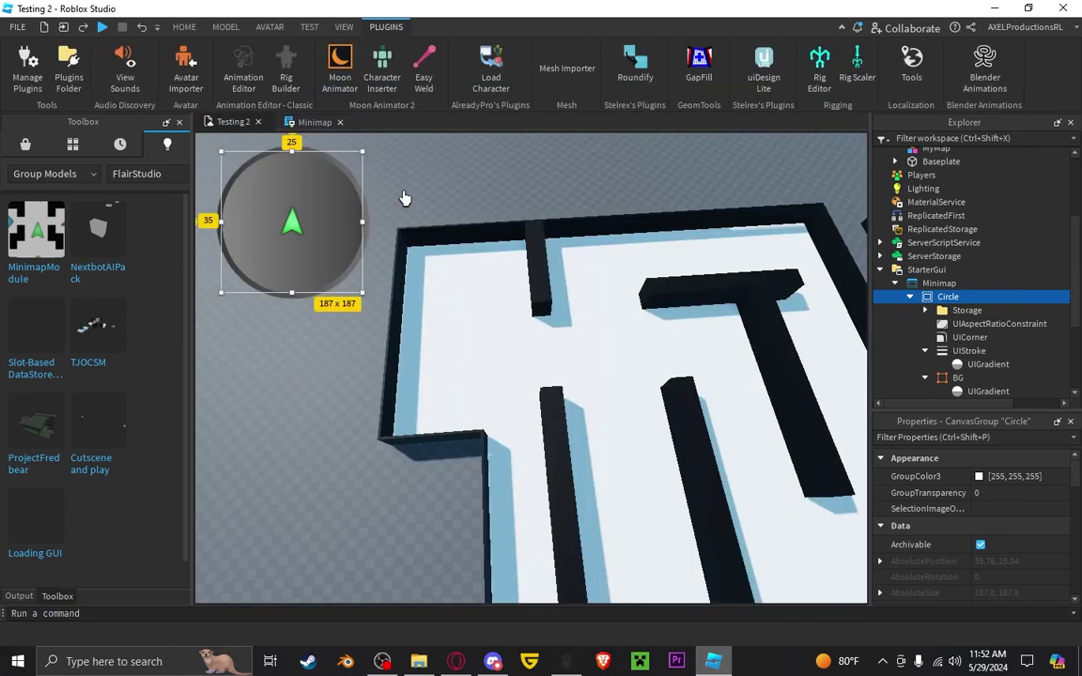
scroll(558, 265, up, 5)
scroll(555, 268, up, 1)
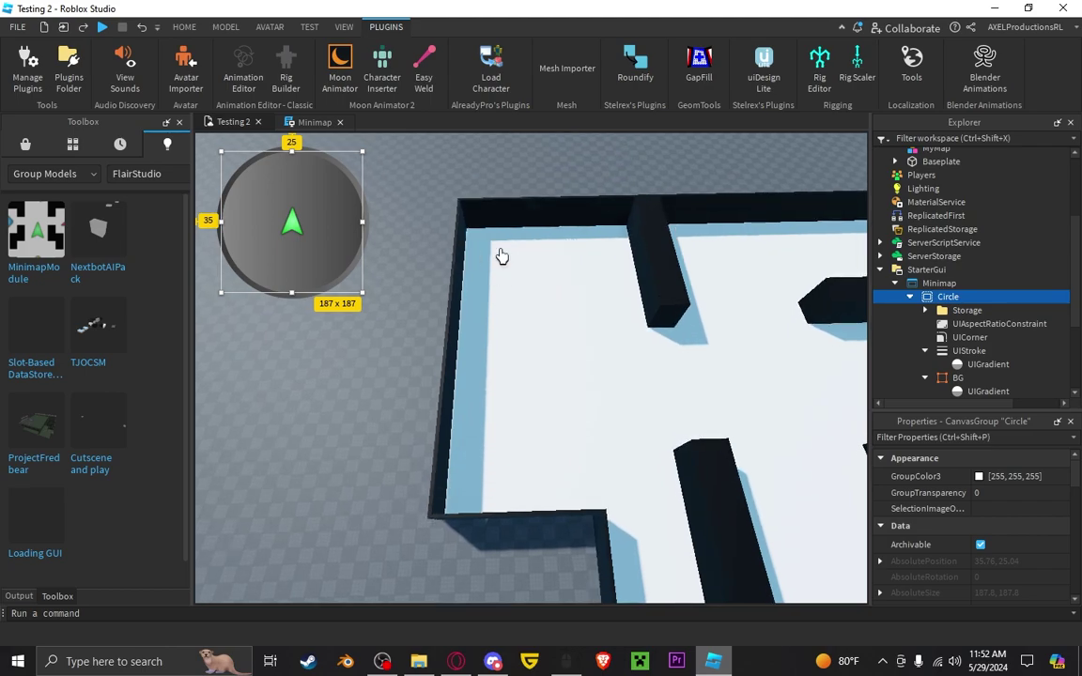
scroll(674, 247, down, 5)
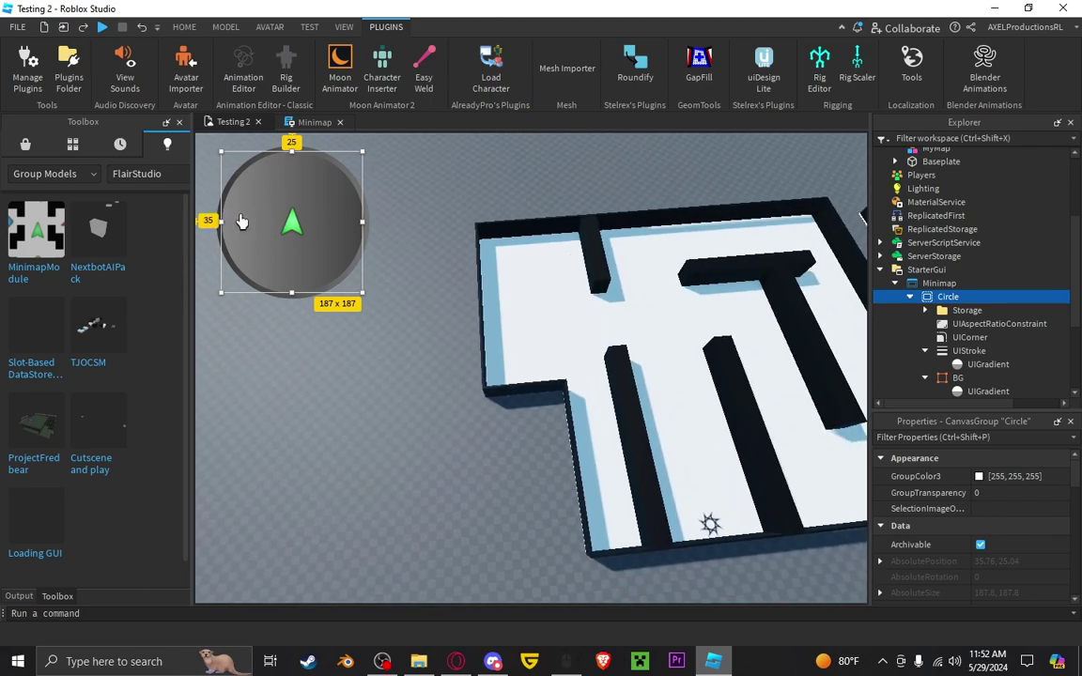
scroll(619, 260, down, 3)
Set UIscale to 150 in the Minimap script and playtest the minimap at that scale
click(315, 122)
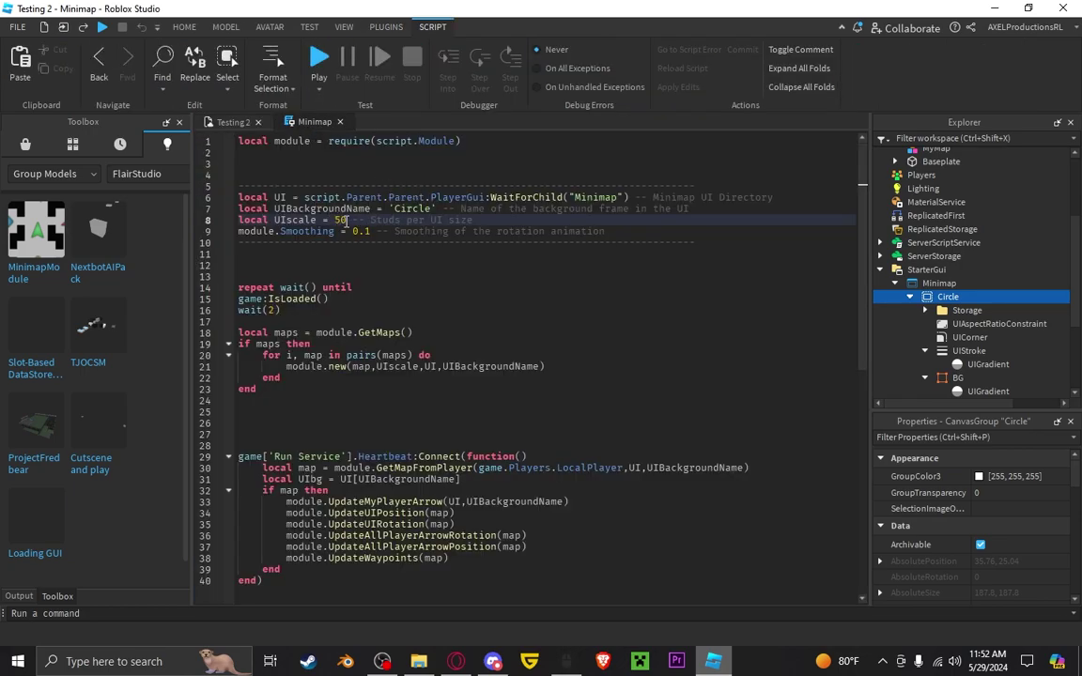
click(347, 219)
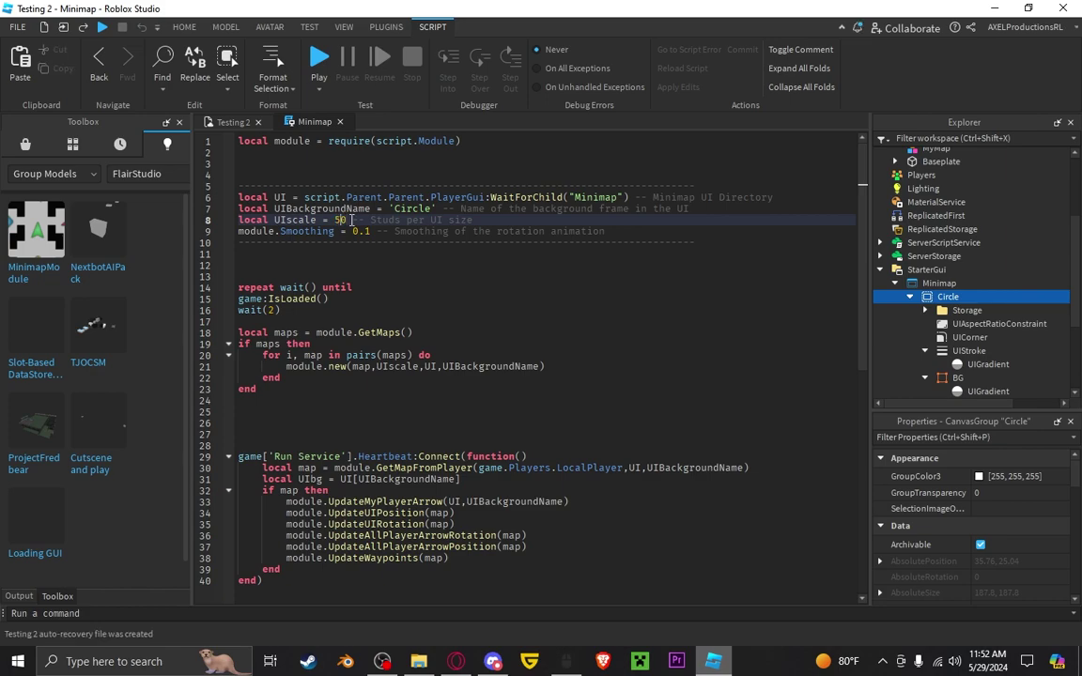
text(10)
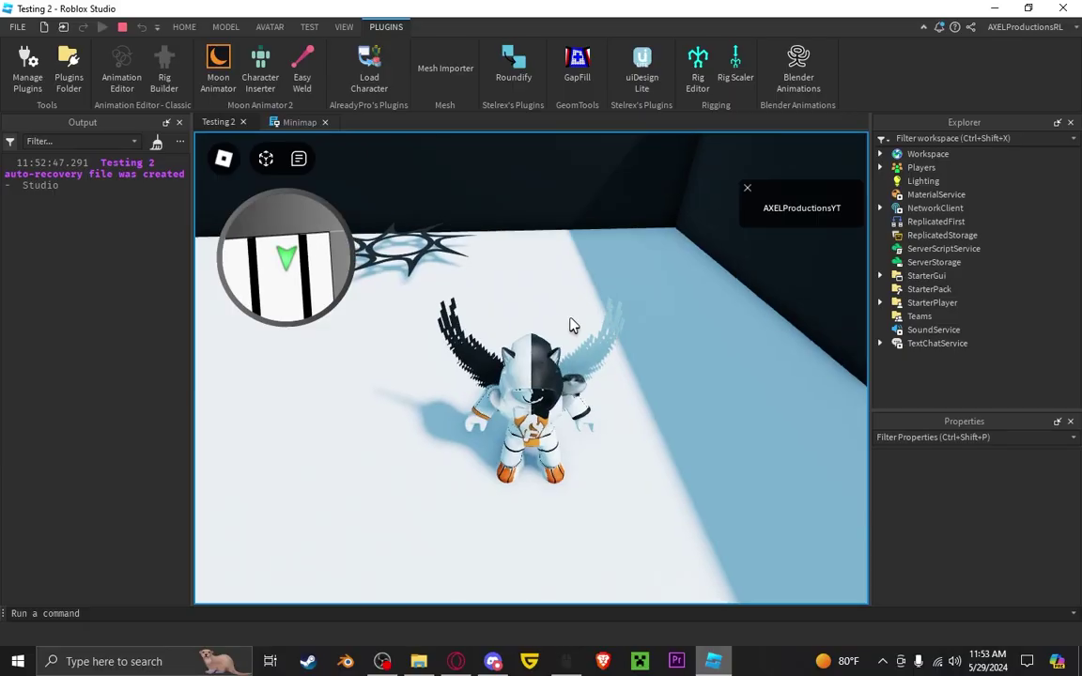
right_drag(571, 319, 571, 325)
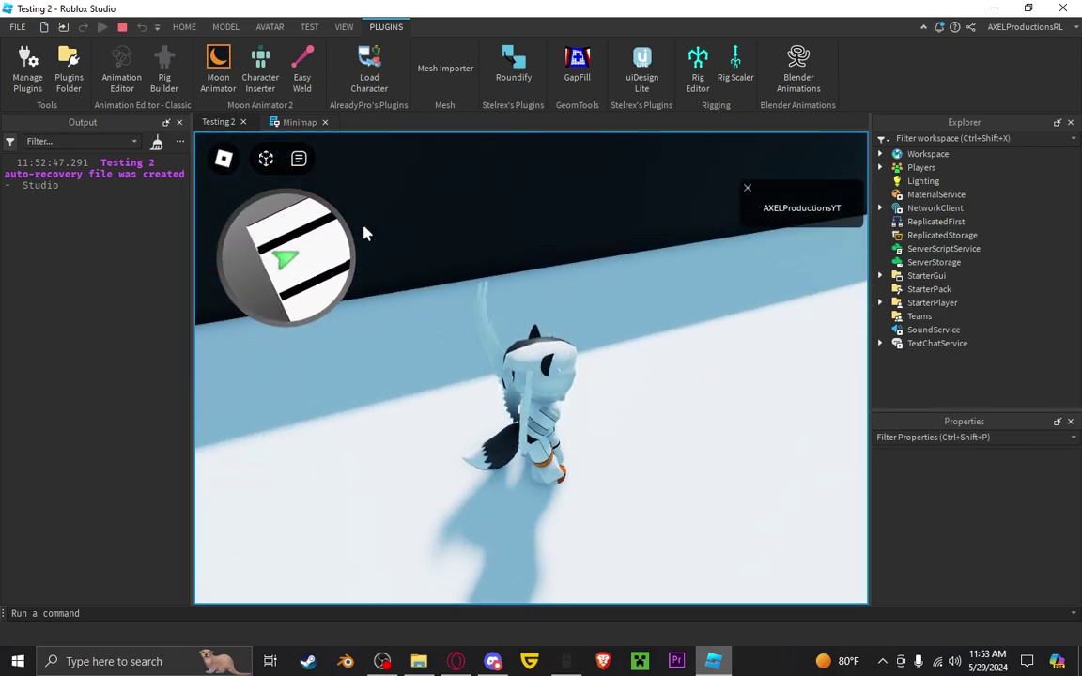
click(122, 28)
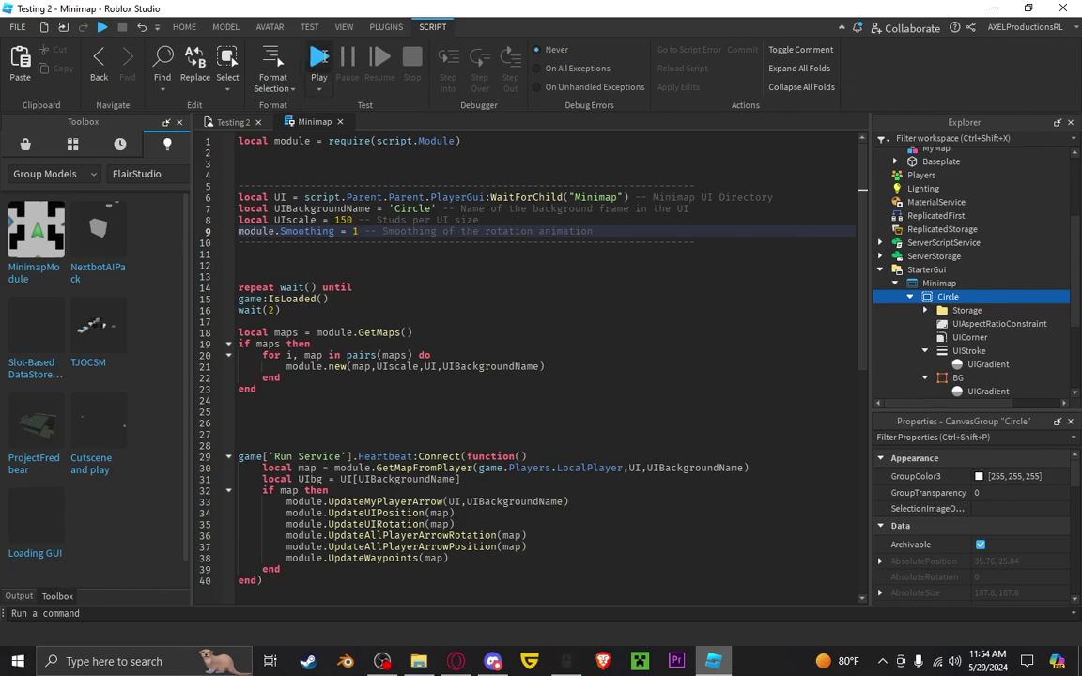
Playtest the map with module.Smoothing at 1, walking and turning the camera to check the minimap's rotation
key(F5)
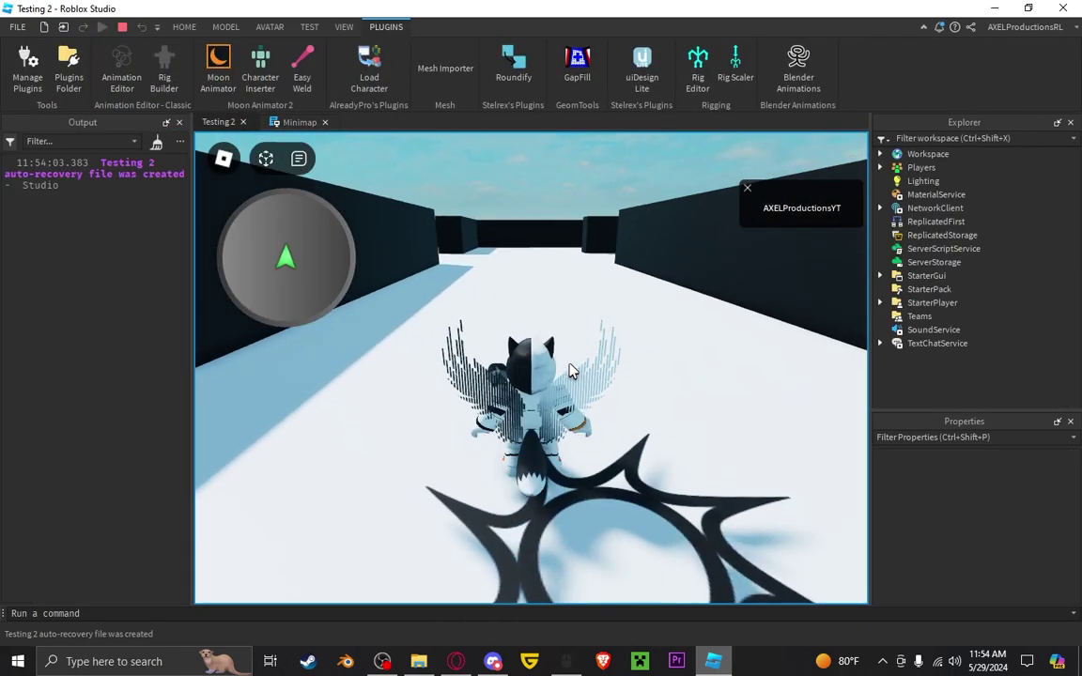
key(w)
right_drag(572, 346, 572, 353)
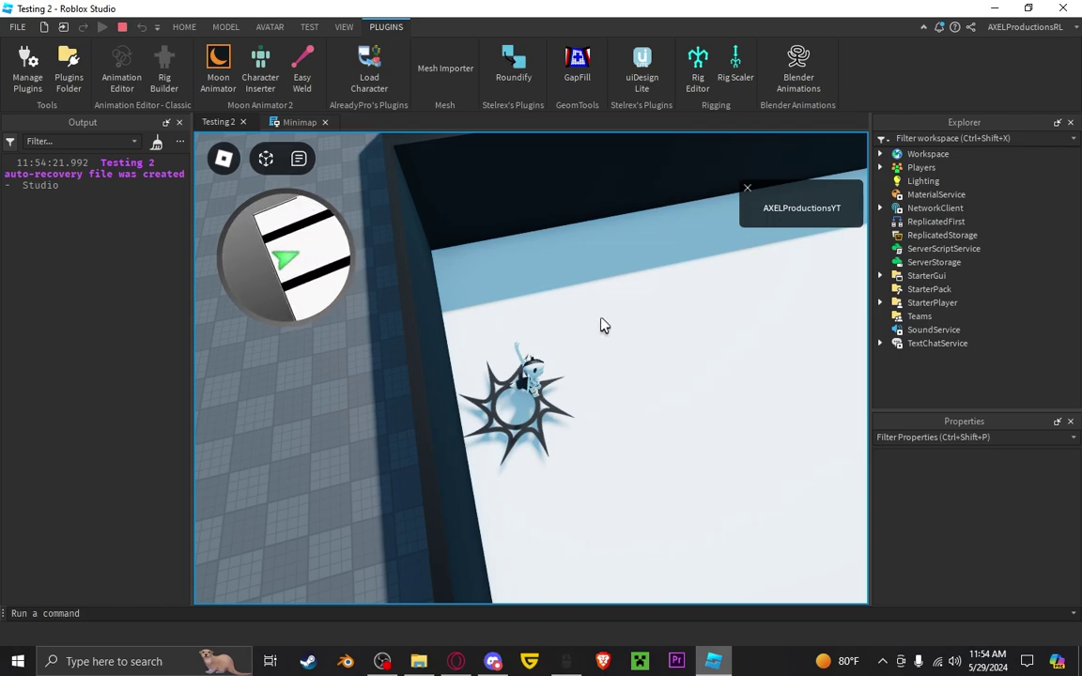
Turn the camera and walk between the long walls to check the minimap's movement, and end the playtest
right_drag(699, 337, 623, 348)
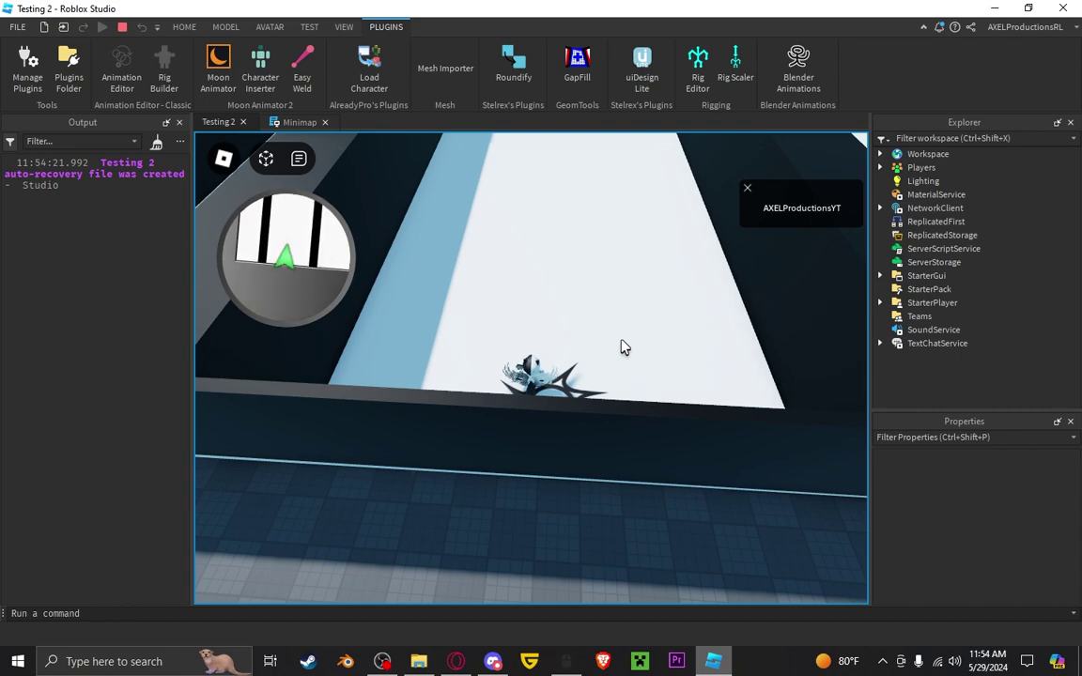
key(w)
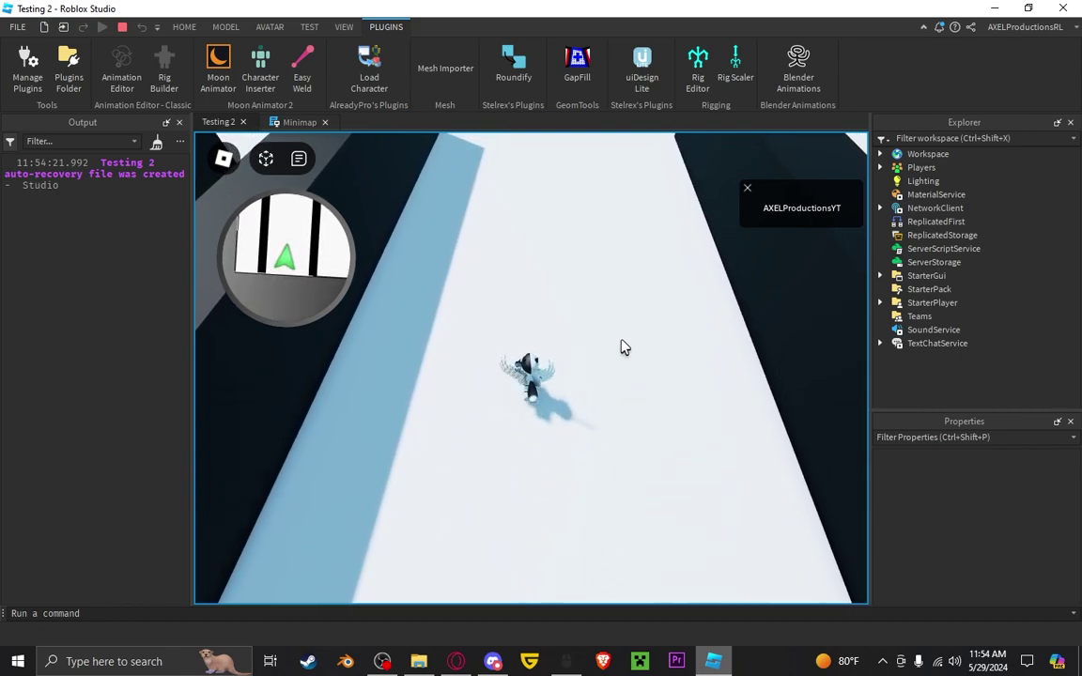
key(d)
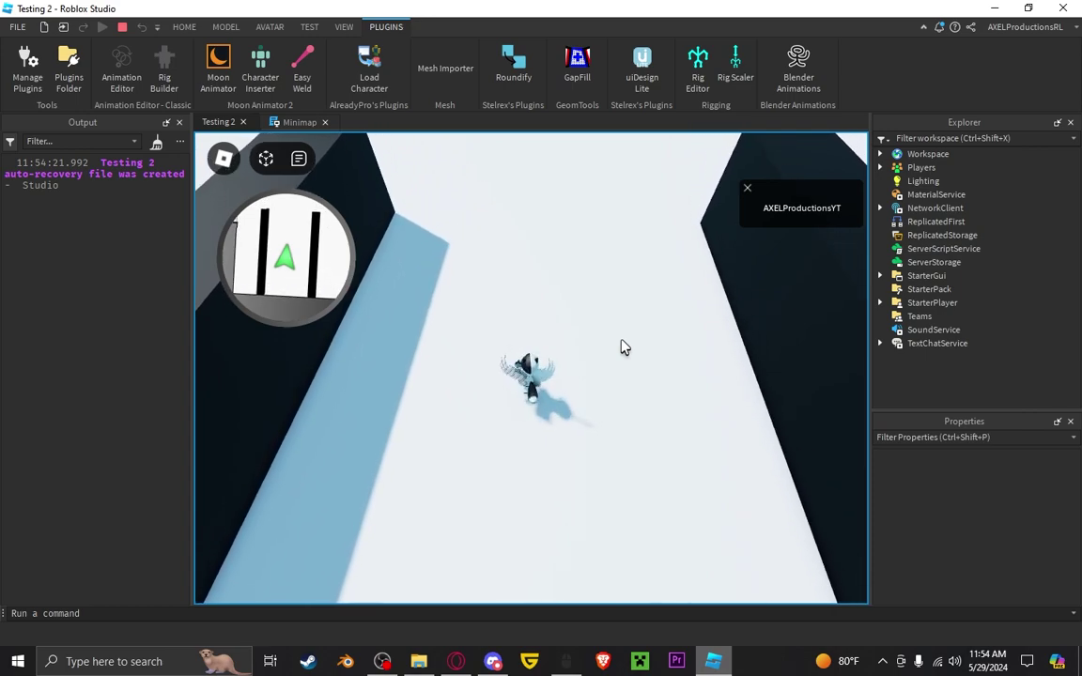
key(w)
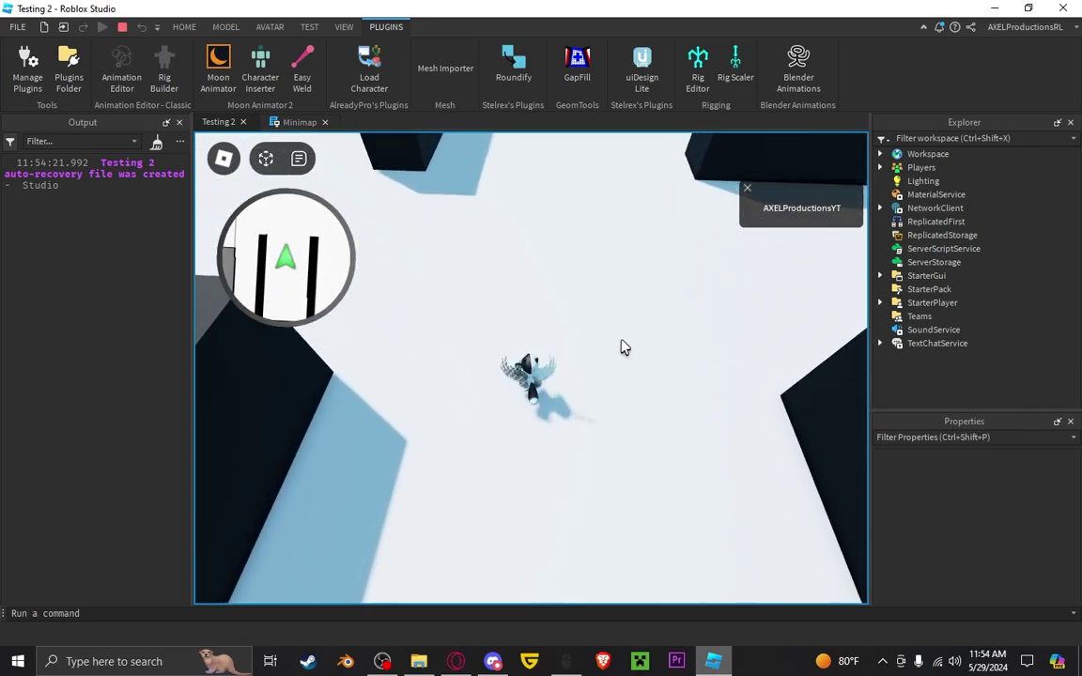
key(shift+F5)
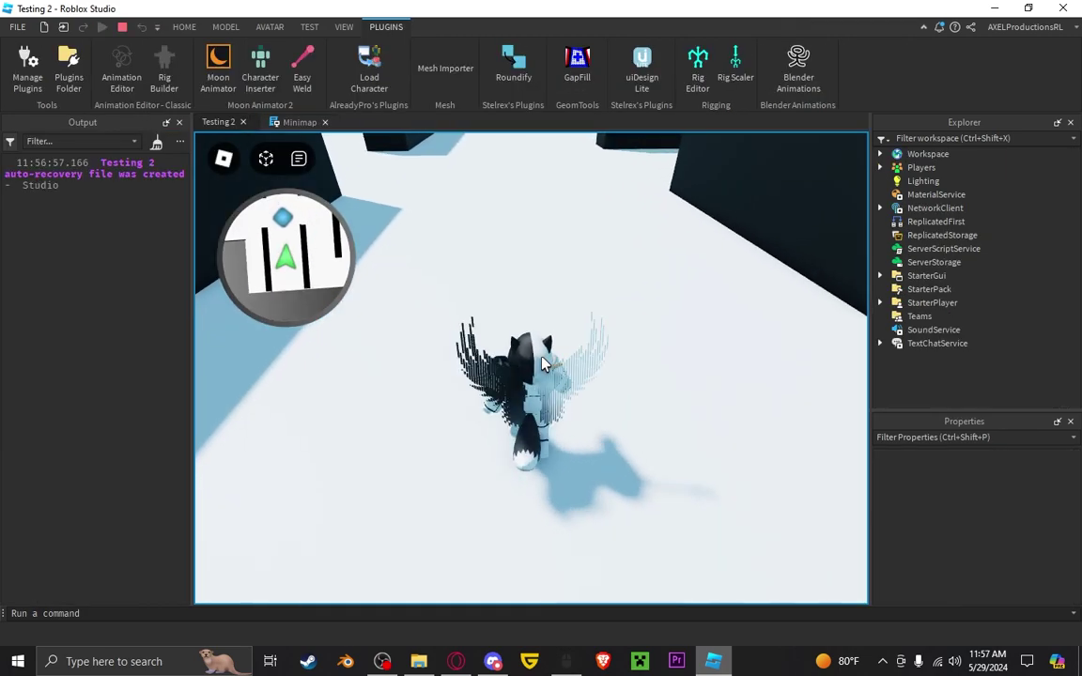
Walk the character up to the waypoint while watching its marker on the minimap, and end the playtest
key(w)
scroll(542, 363, down, 1)
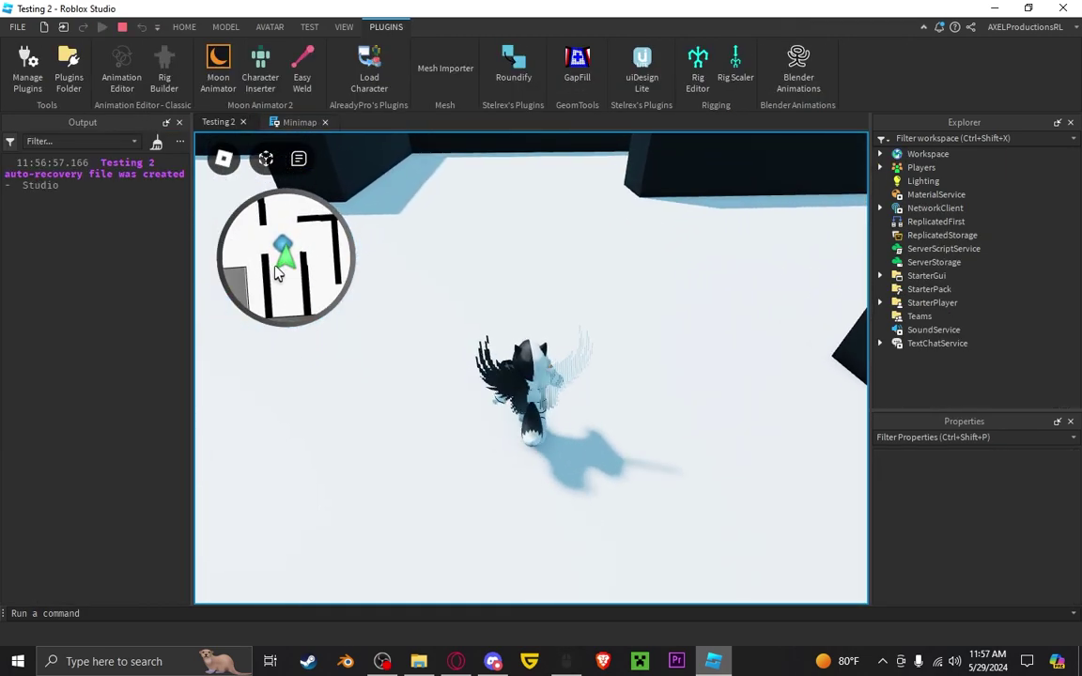
key(s)
key(a)
key(w)
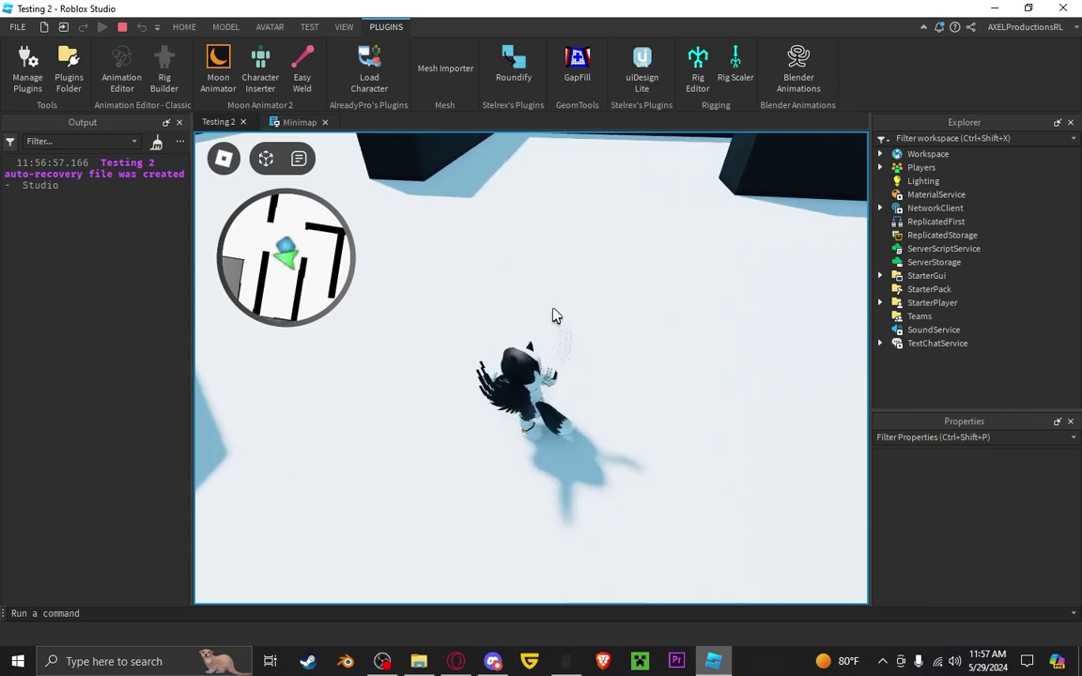
key(a)
key(w)
scroll(554, 316, down, 1)
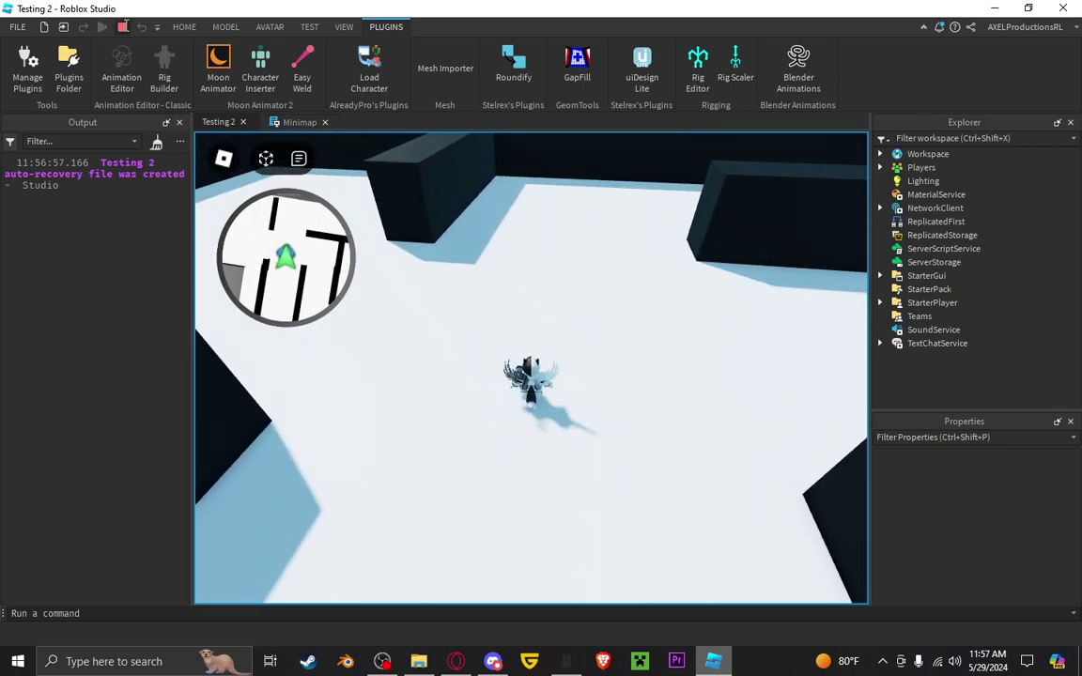
key(shift+F5)
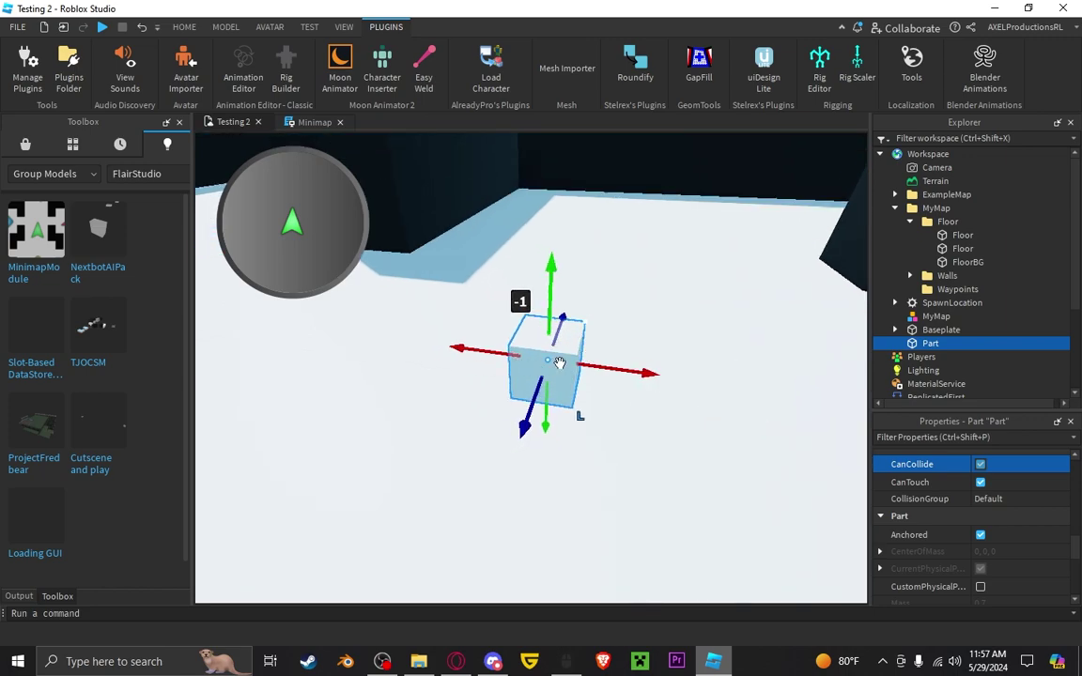
Review the selected part's properties and move it along the X axis to about X -68.5
scroll(952, 493, down, 5)
scroll(961, 510, up, 12)
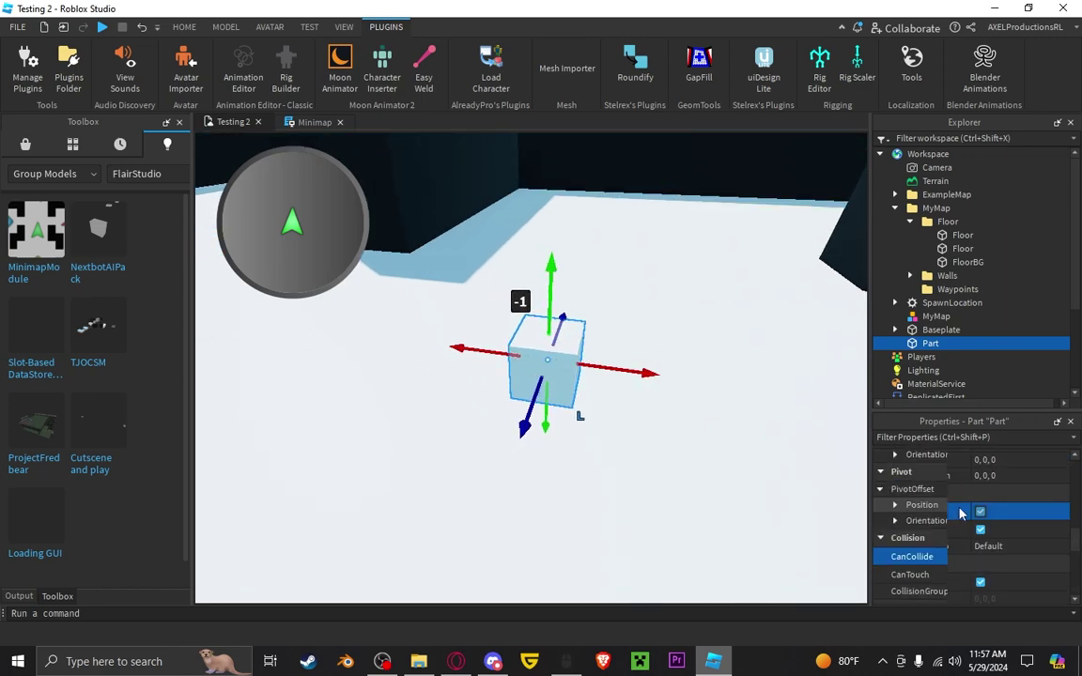
scroll(721, 437, up, 5)
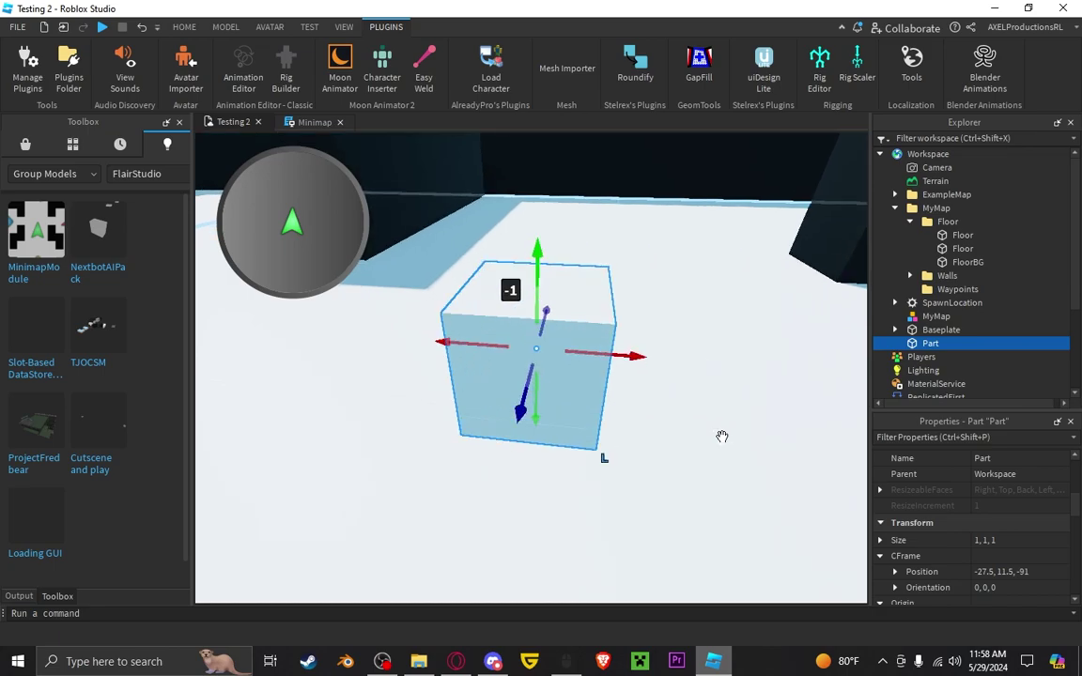
scroll(721, 437, down, 8)
right_drag(722, 437, 718, 437)
scroll(717, 437, up, 6)
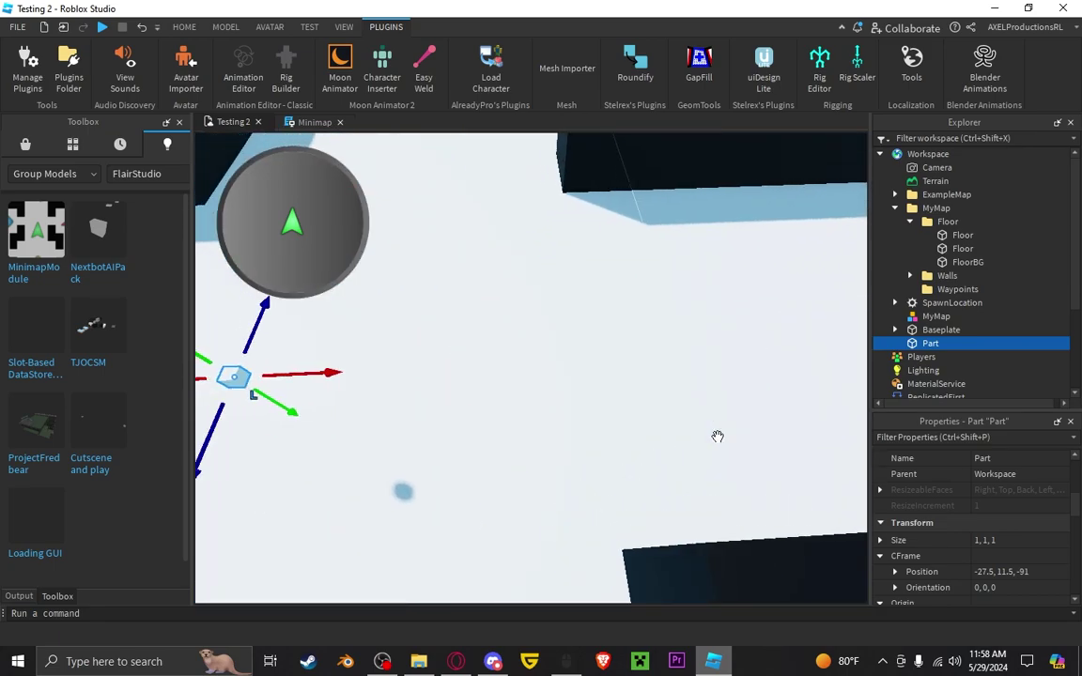
key(f)
scroll(717, 437, down, 10)
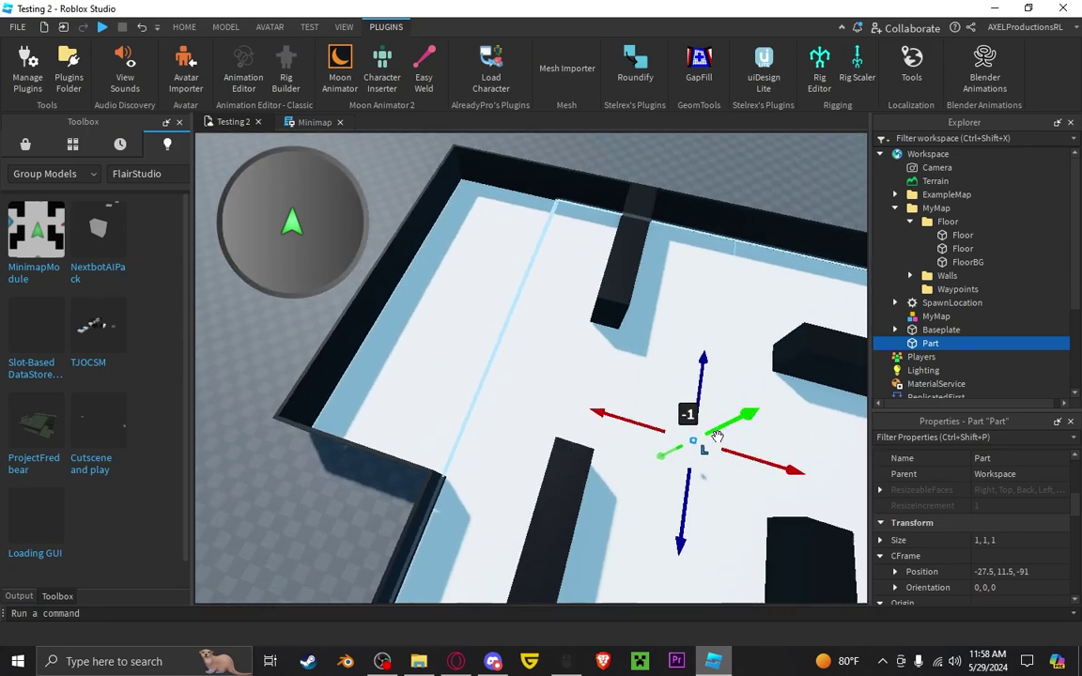
drag(656, 522, 651, 531)
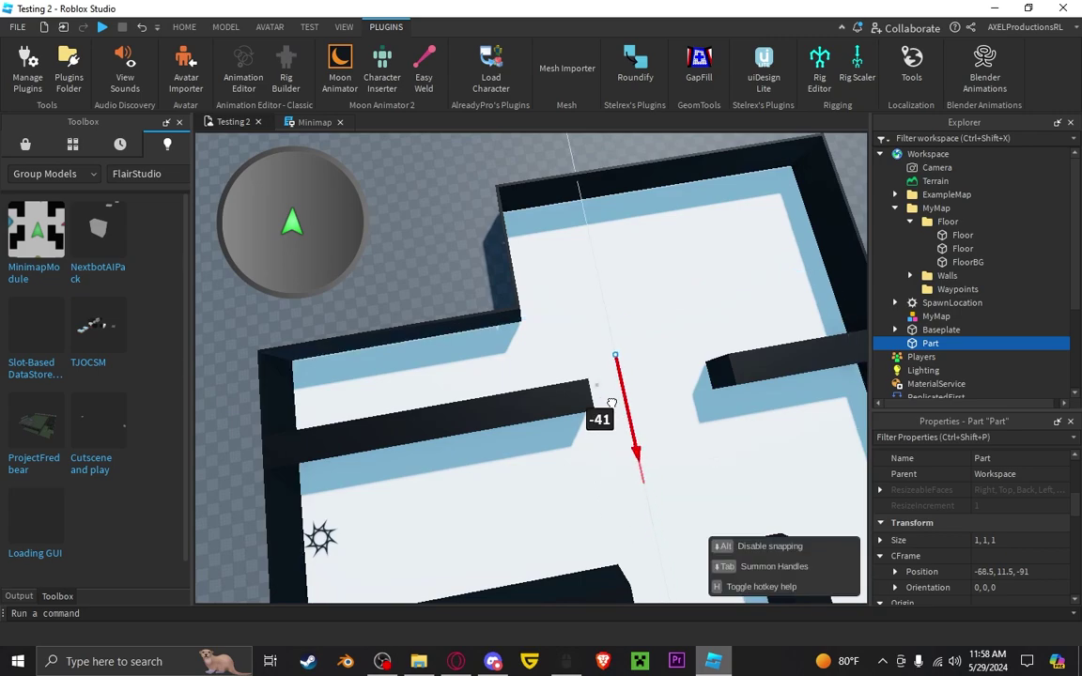
drag(613, 404, 606, 392)
Move the part into the far end of the narrow side corridor, at position -75.5, 11.5, 8
drag(551, 352, 243, 395)
right_drag(585, 457, 585, 456)
drag(580, 500, 635, 504)
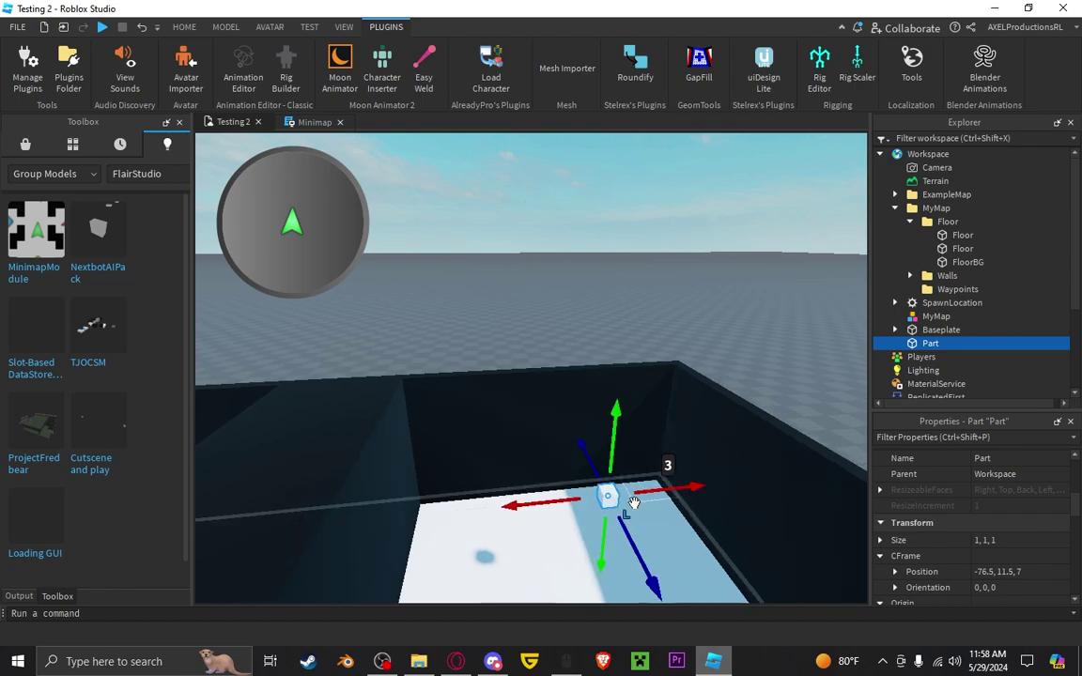
drag(626, 560, 639, 584)
right_drag(639, 504, 639, 503)
drag(602, 384, 632, 386)
Set the part's Transparency to 1 and turn off CanCollide, CanQuery and CanTouch
scroll(959, 540, down, 10)
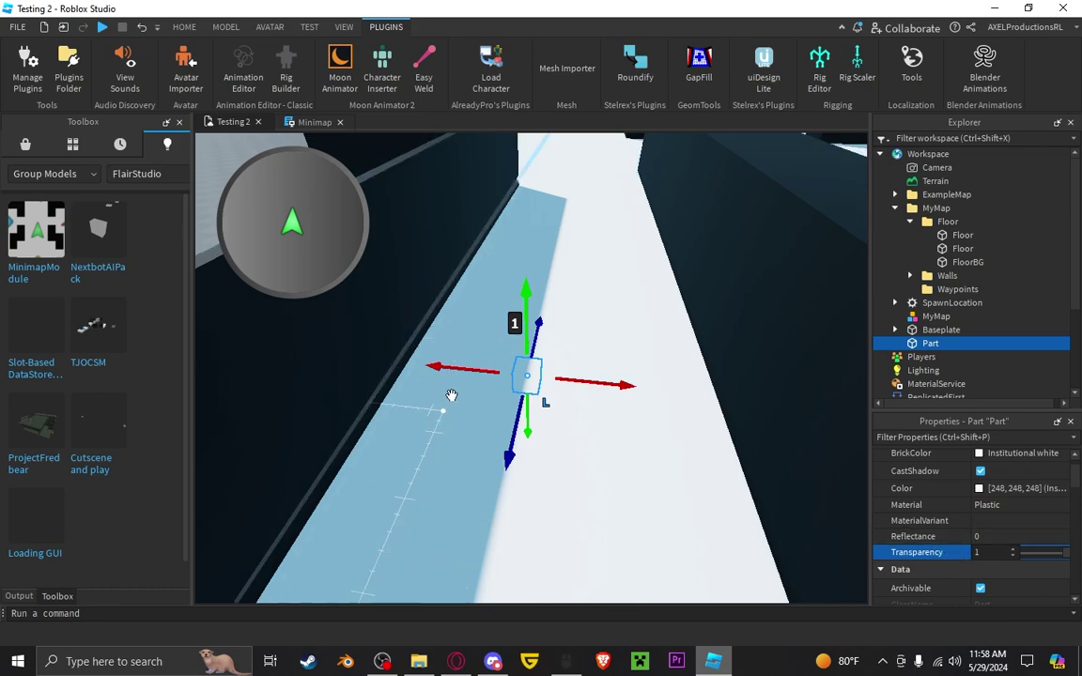
scroll(935, 536, down, 5)
scroll(940, 530, up, 2)
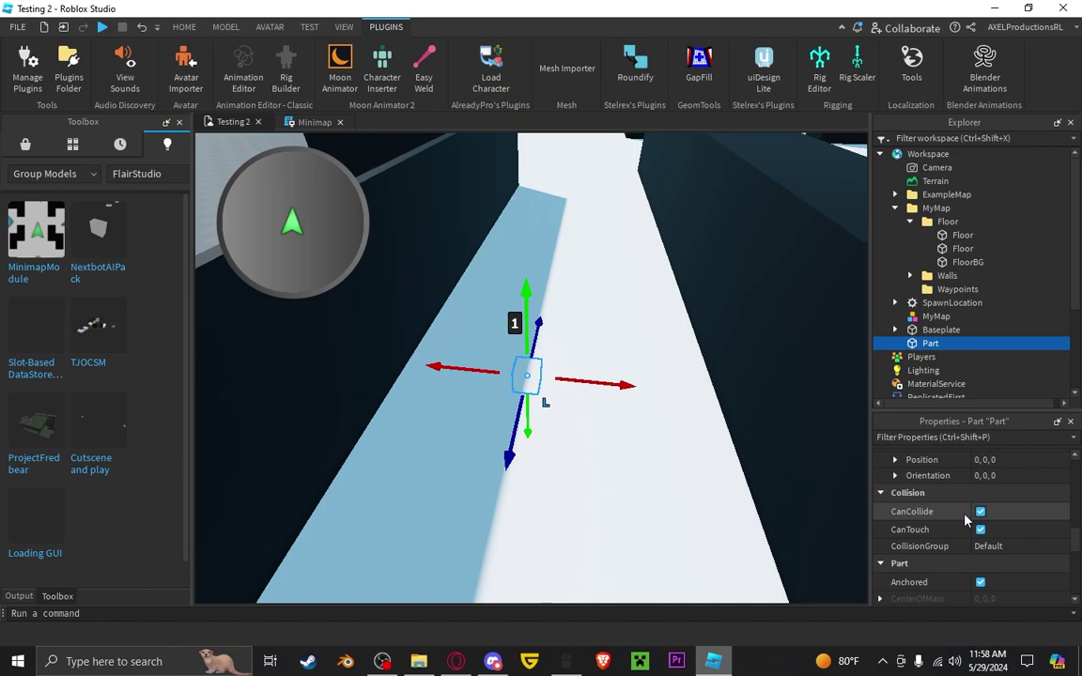
click(981, 531)
click(980, 550)
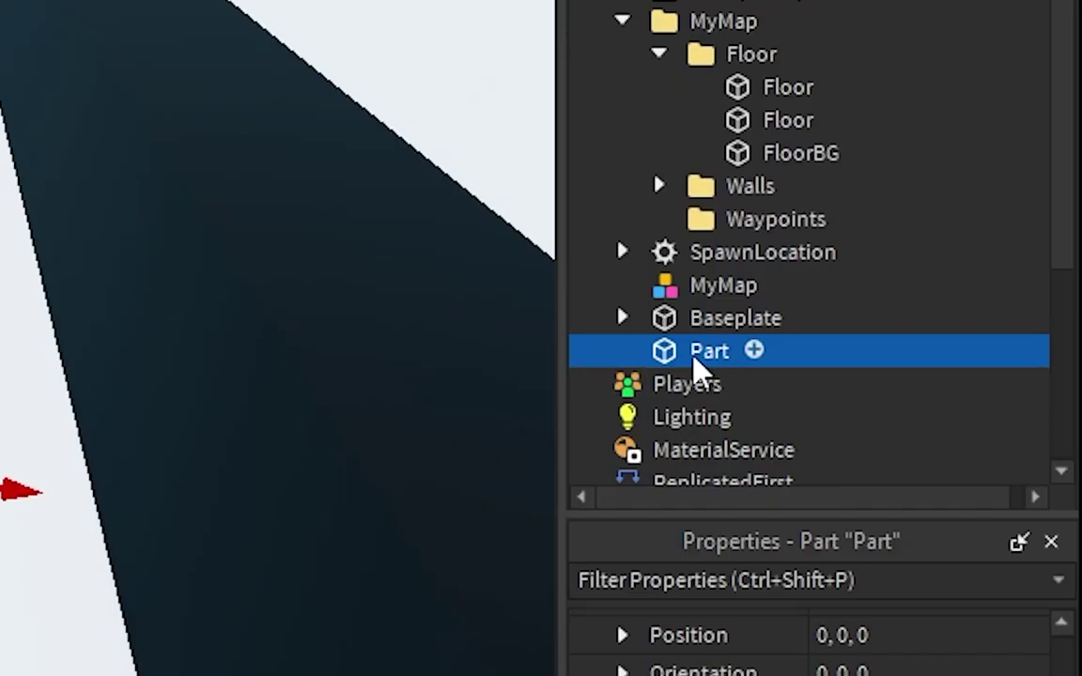
Move the part into MyMap's Waypoints folder, rename it MyWaypoint, and run a short playtest of the minimap
drag(927, 347, 952, 330)
mouse_move(765, 352)
mouse_down()
mouse_move(778, 350)
mouse_move(776, 369)
mouse_up()
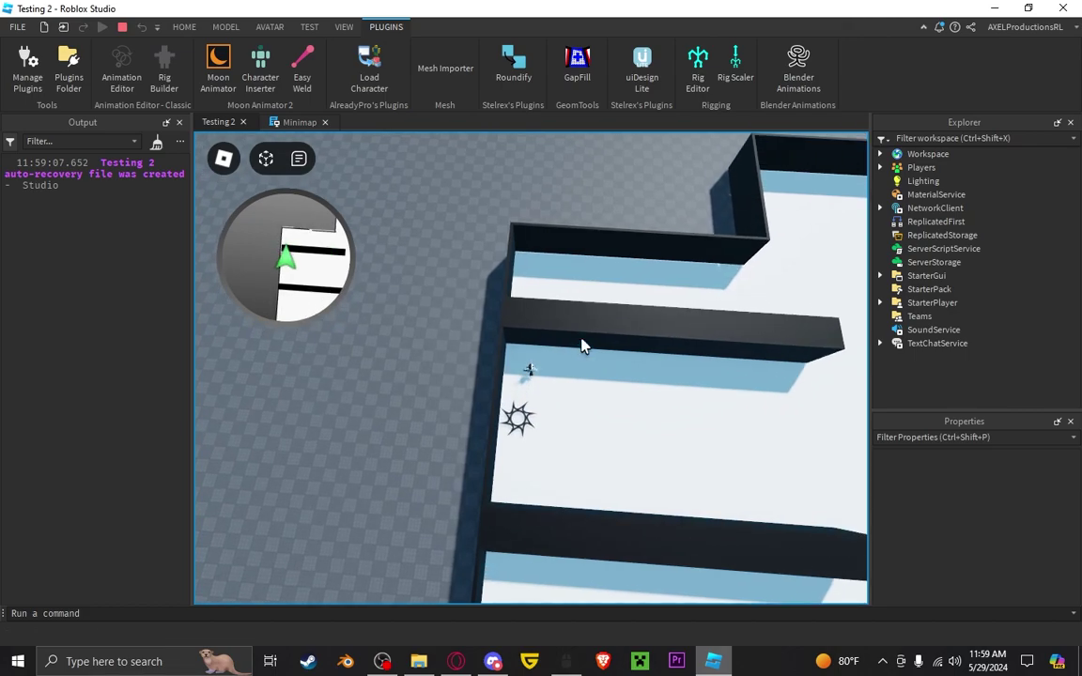
key(w)
key(shift+F5)
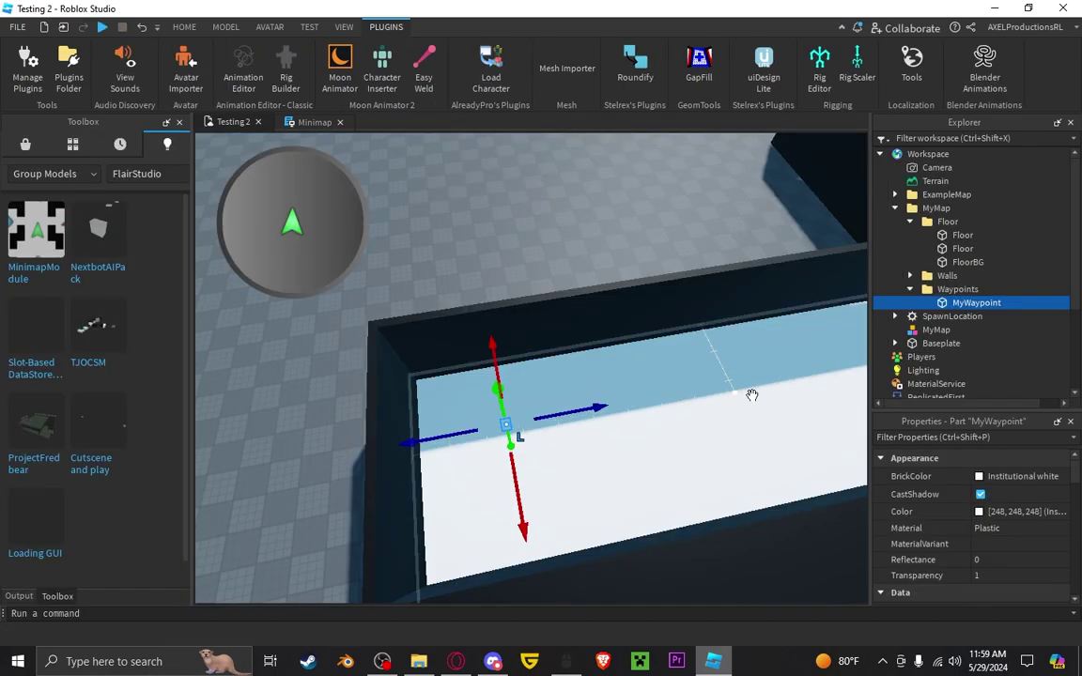
Add a string attribute named Color to MyWaypoint
scroll(938, 506, down, 5)
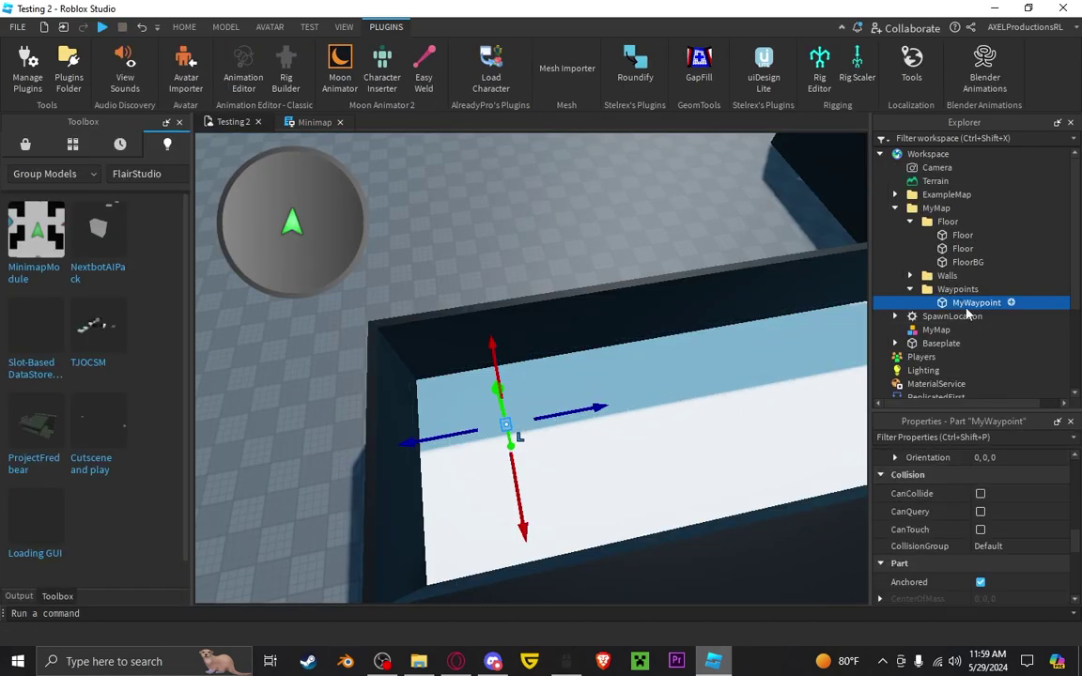
scroll(921, 558, down, 10)
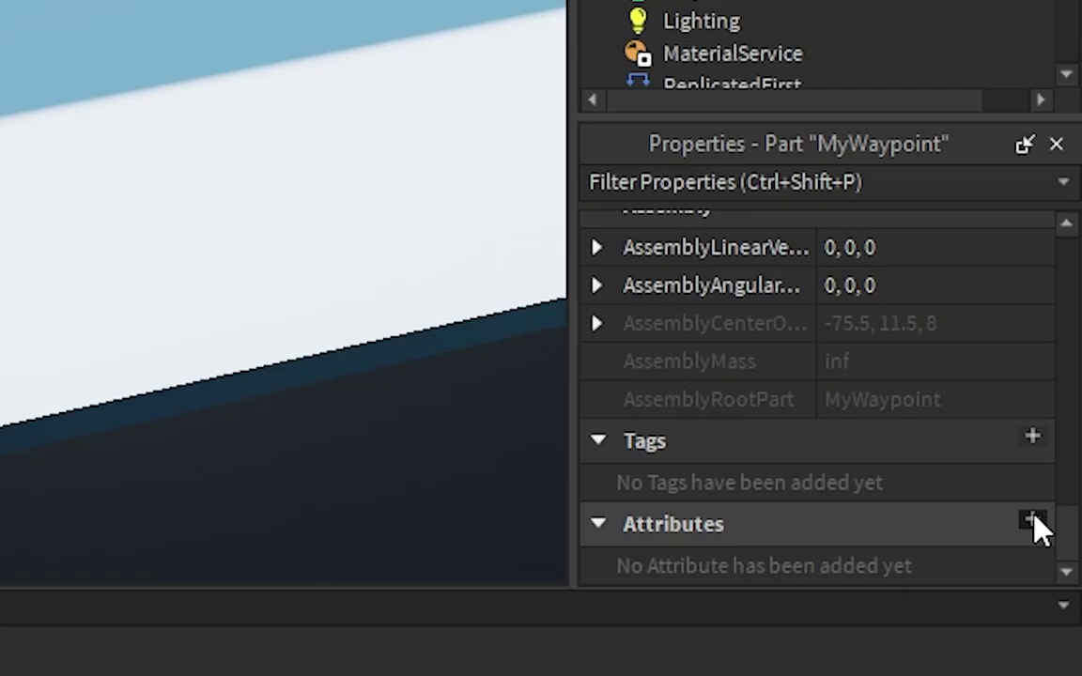
click(1035, 523)
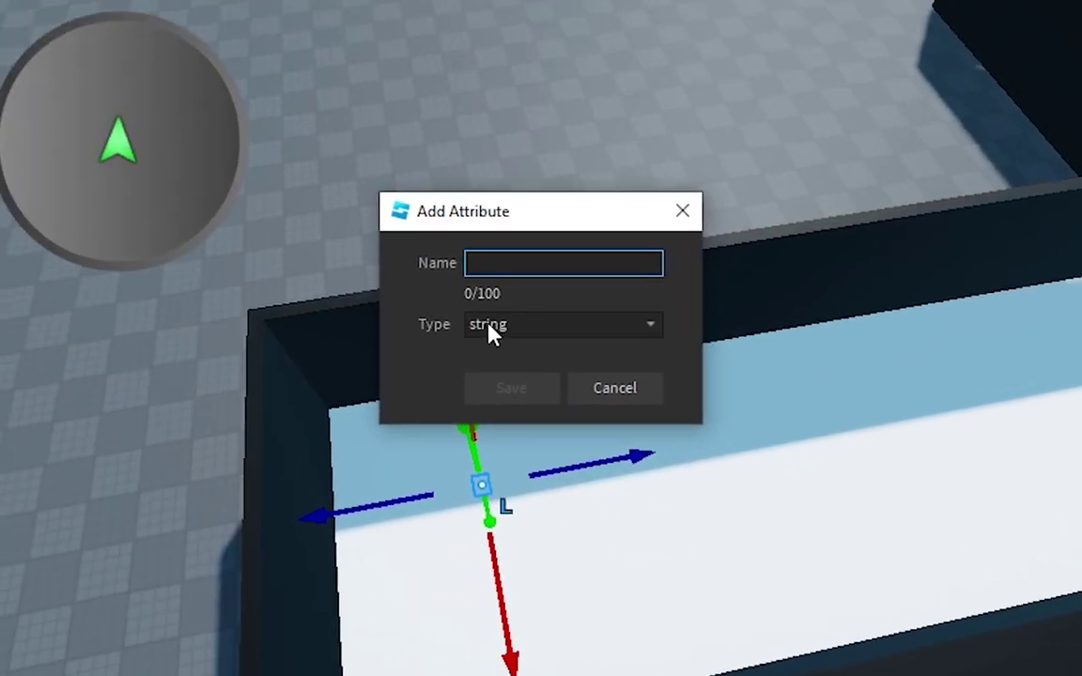
text(Color)
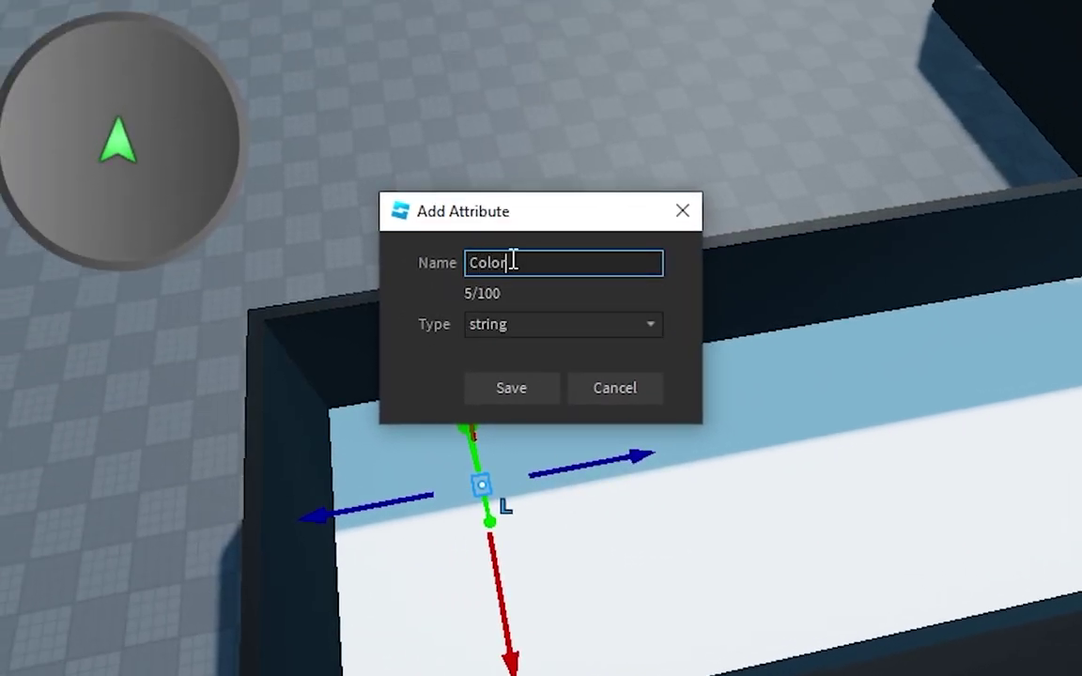
key(Return)
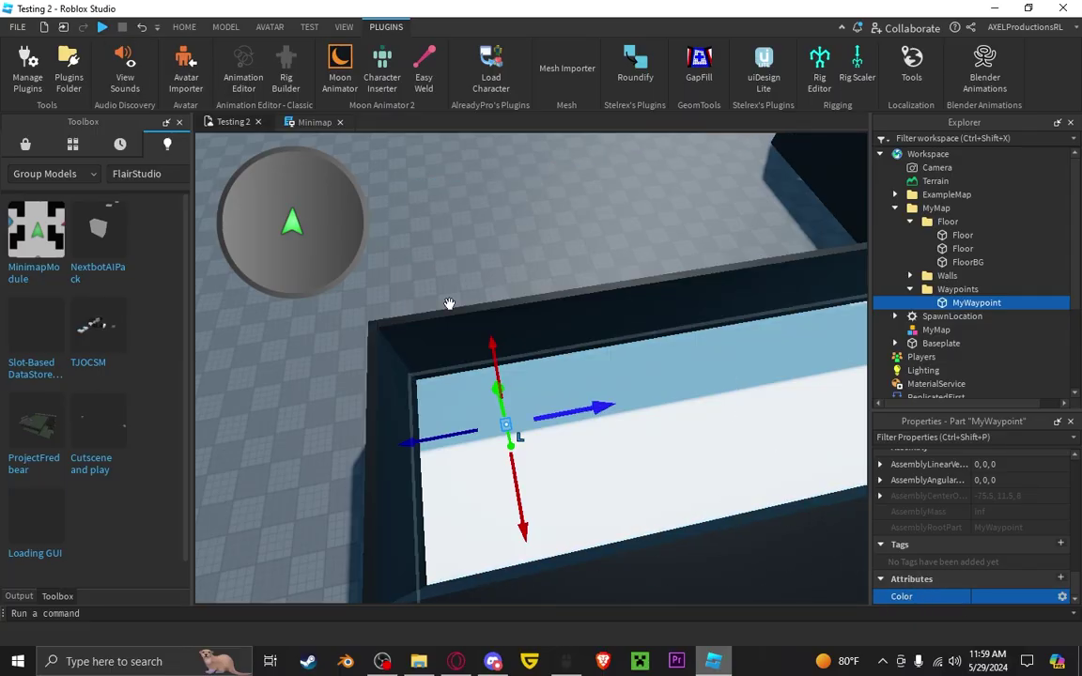
Playtest the map, walking near the corridor wall to check the waypoint marker's color on the minimap, and end the playtest
key(F5)
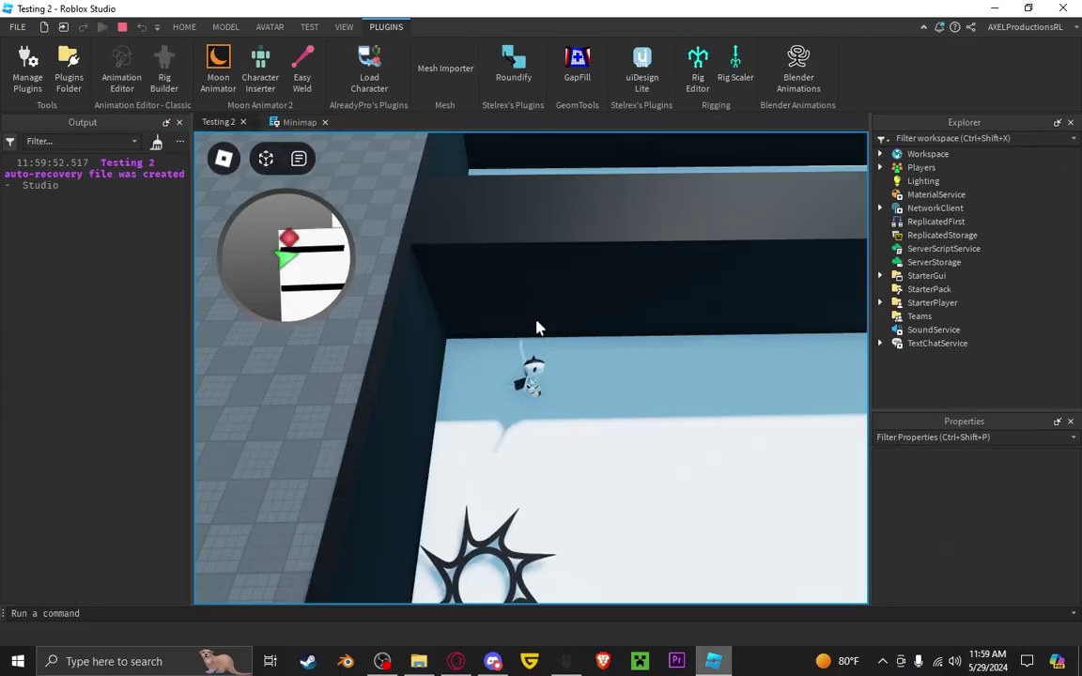
key(s)
key(w)
key(a)
key(d)
key(w)
key(a)
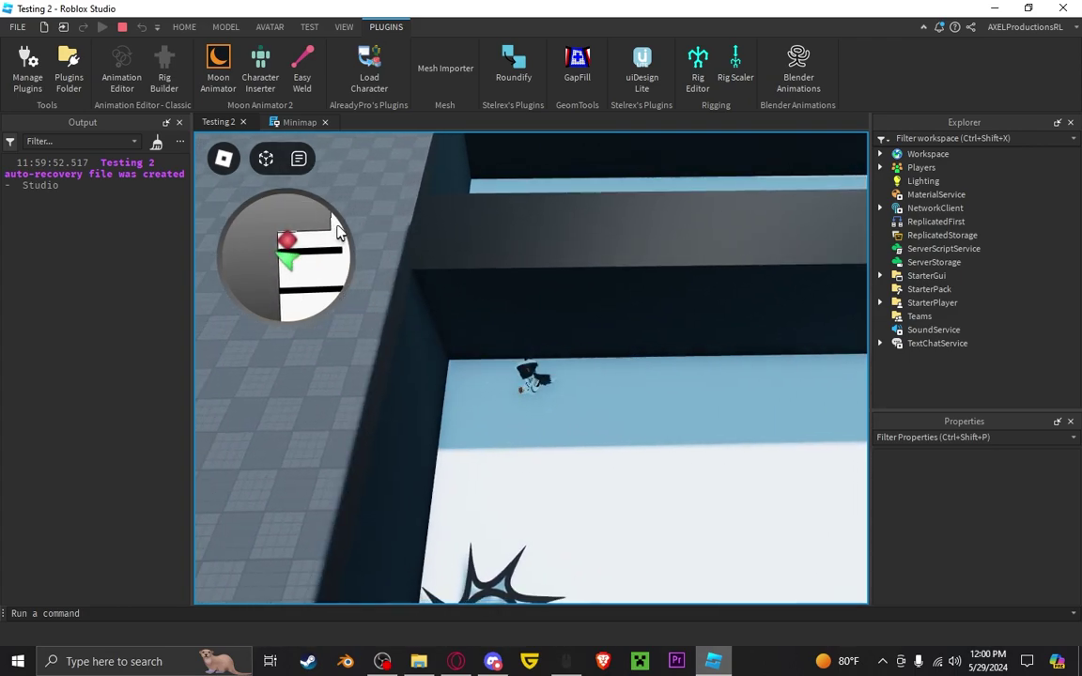
key(s)
key(d)
key(shift+F5)
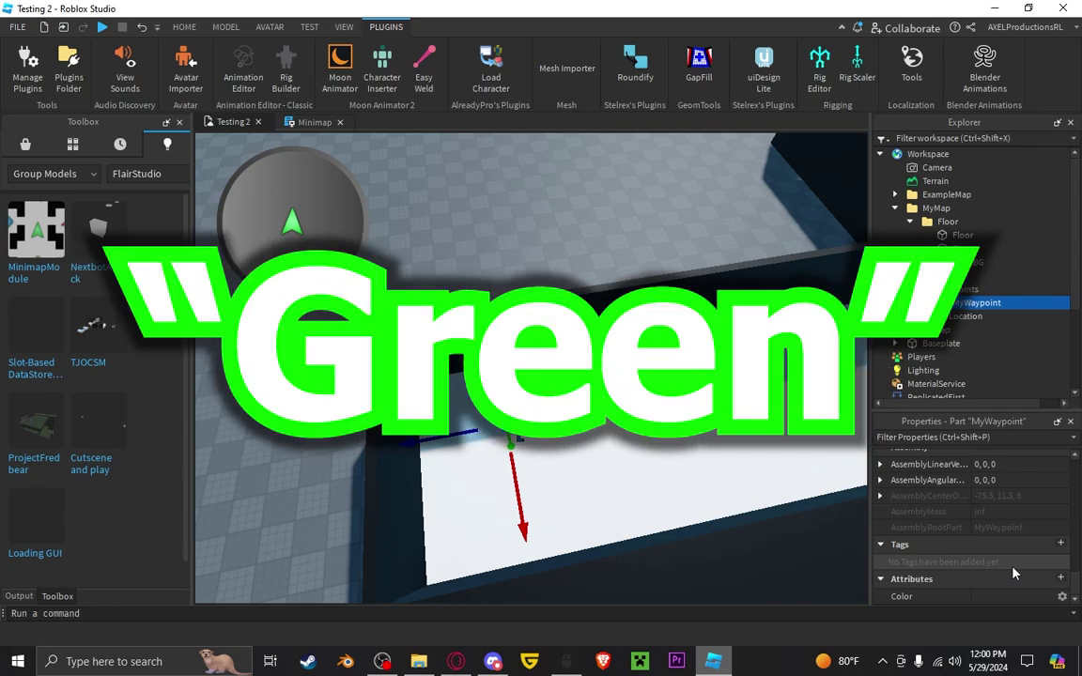
Set MyWaypoint's Color attribute to Green and playtest the minimap, walking around near the spawn
click(1002, 597)
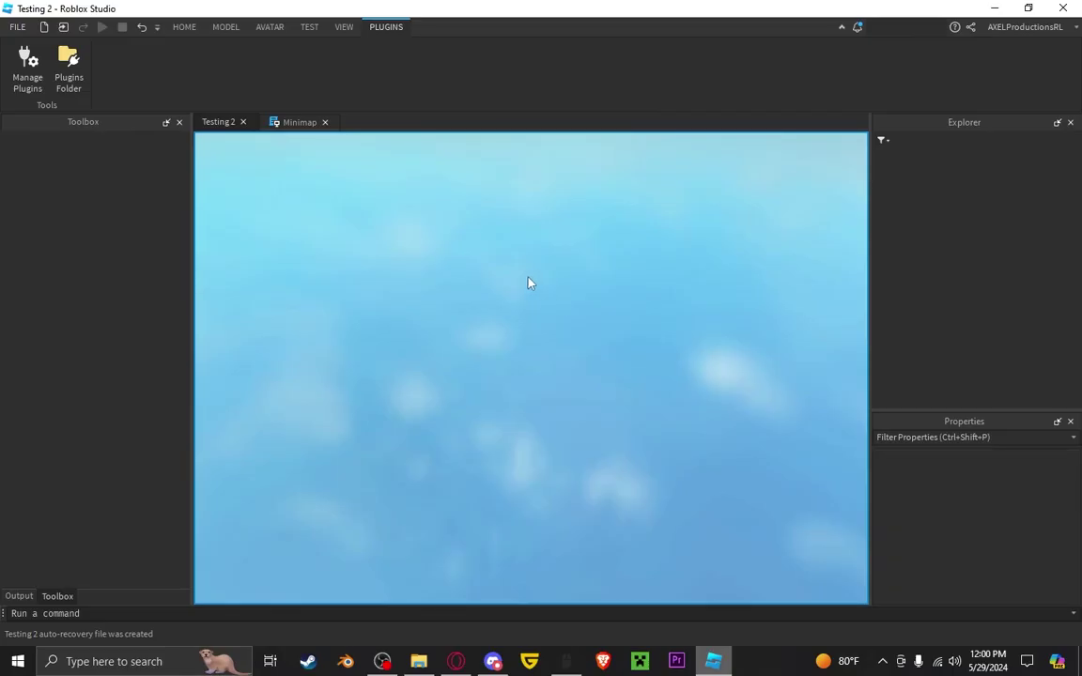
key(w)
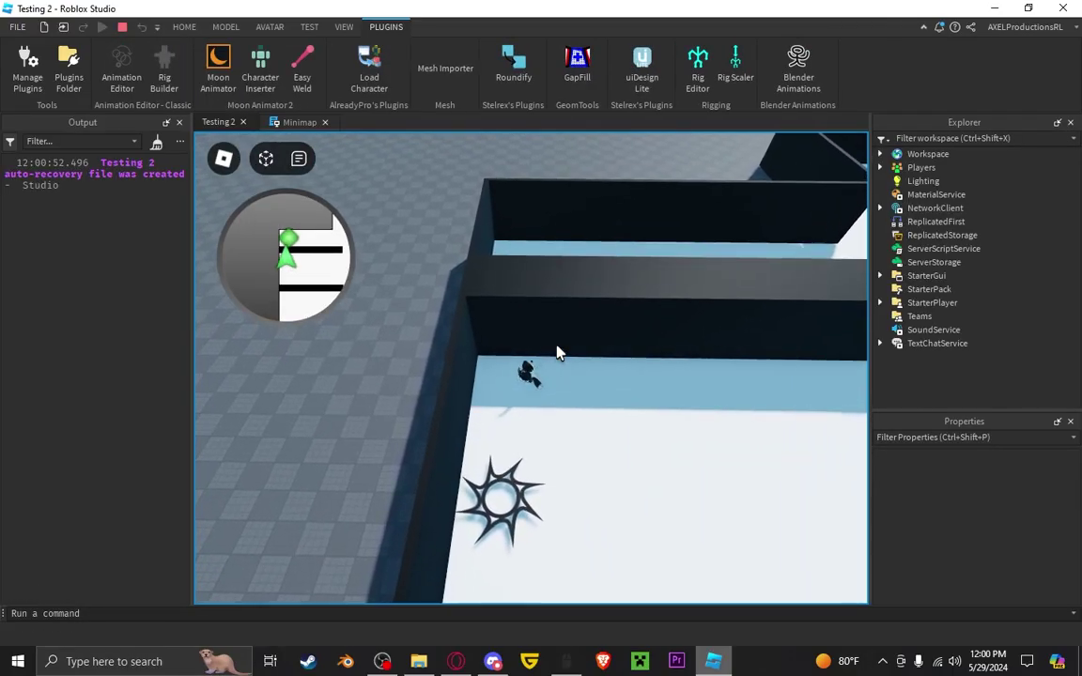
key(a)
key(d)
key(a)
key(s)
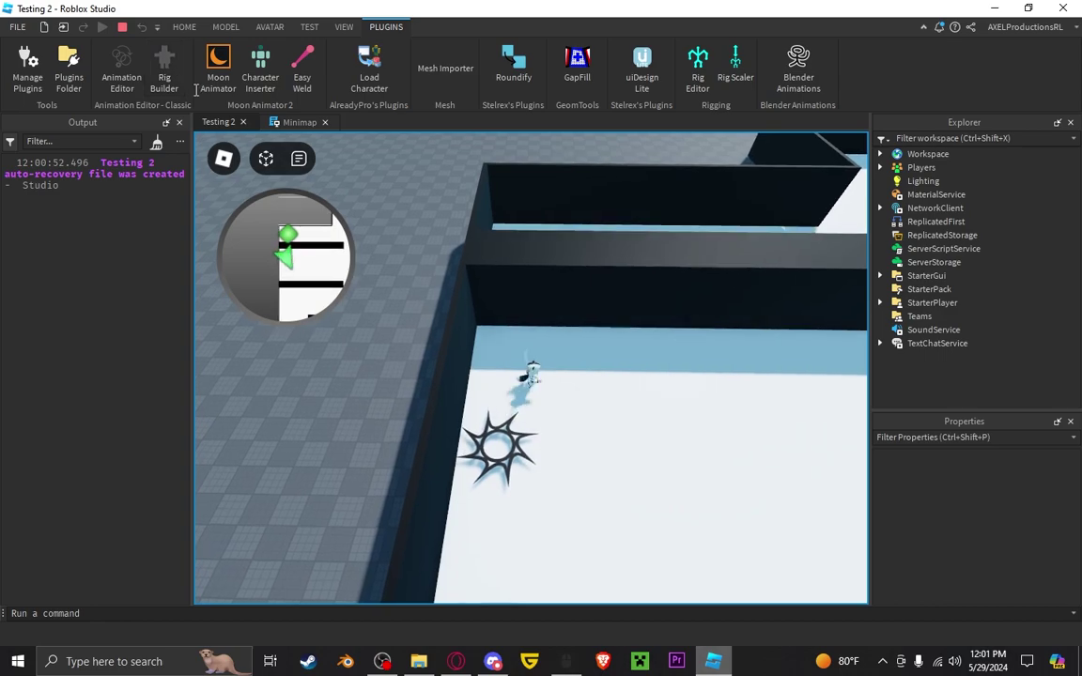
Walk around the wall into the narrow corridor and turn the camera to check the waypoint marker on the minimap
key(w)
right_drag(528, 284, 555, 288)
scroll(556, 295, down, 5)
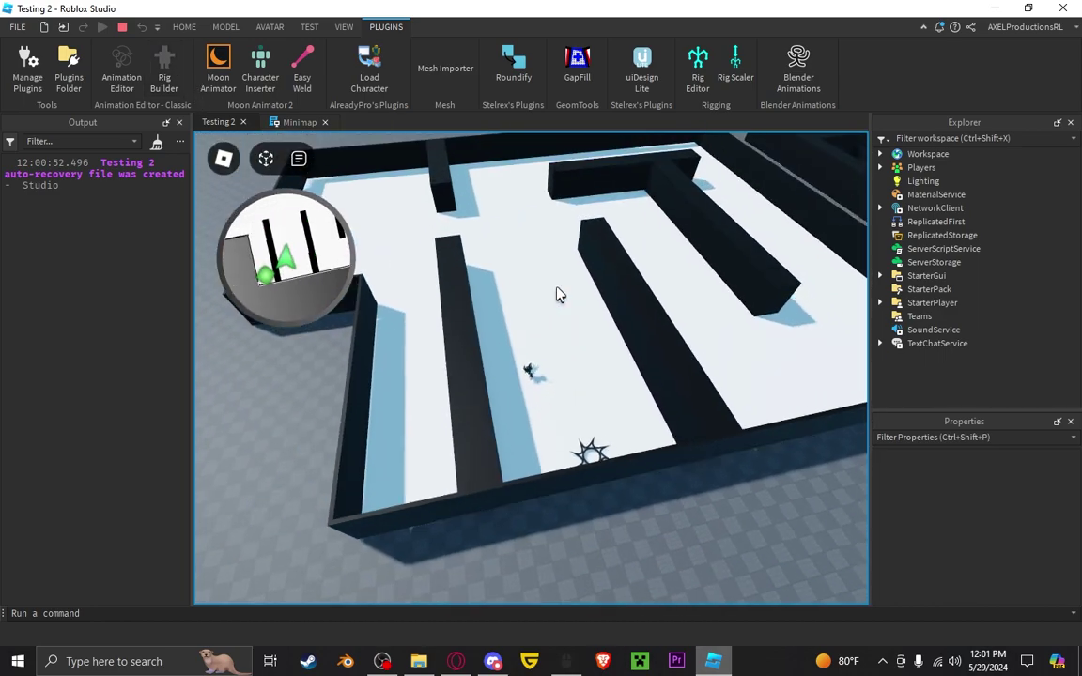
scroll(556, 295, up, 5)
scroll(556, 295, down, 5)
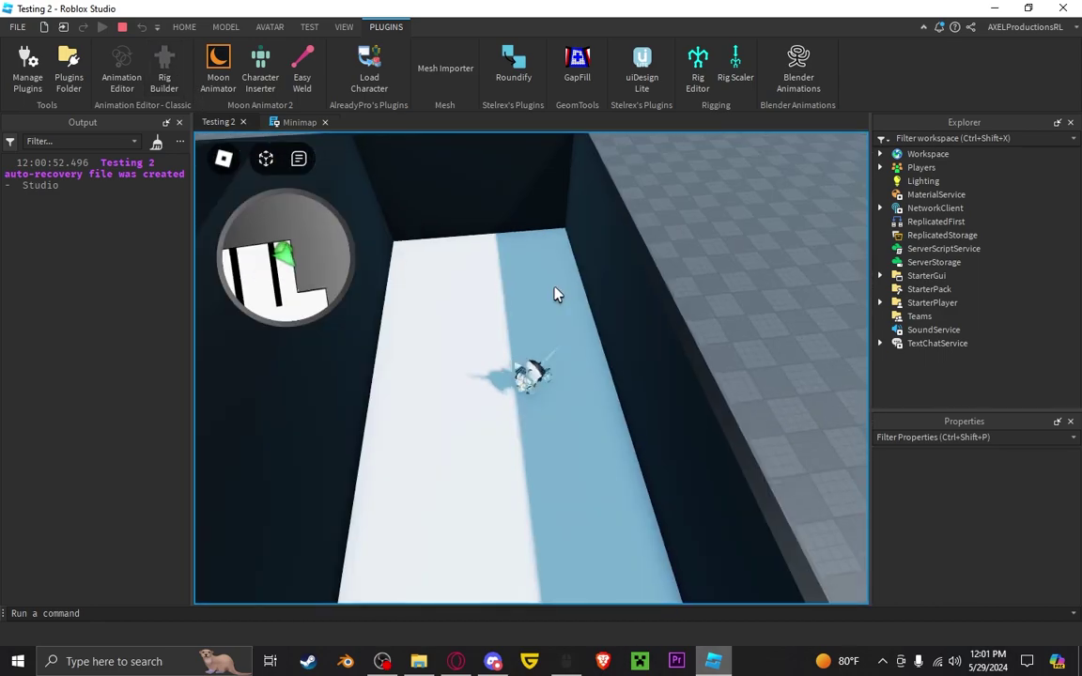
key(s)
key(a)
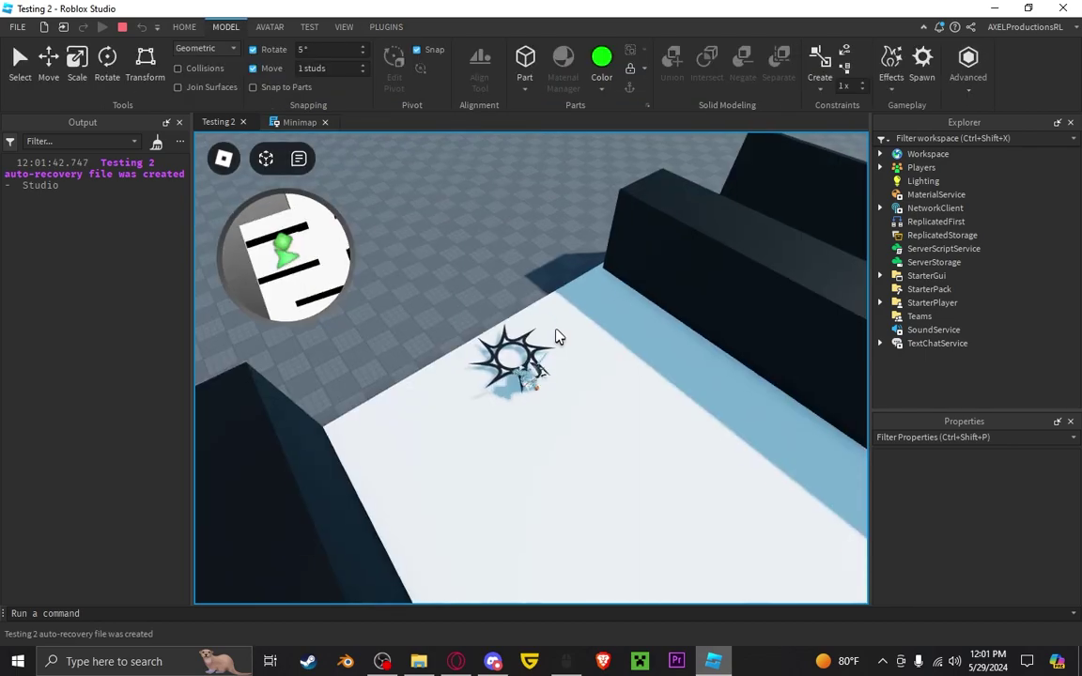
right_drag(556, 337, 556, 337)
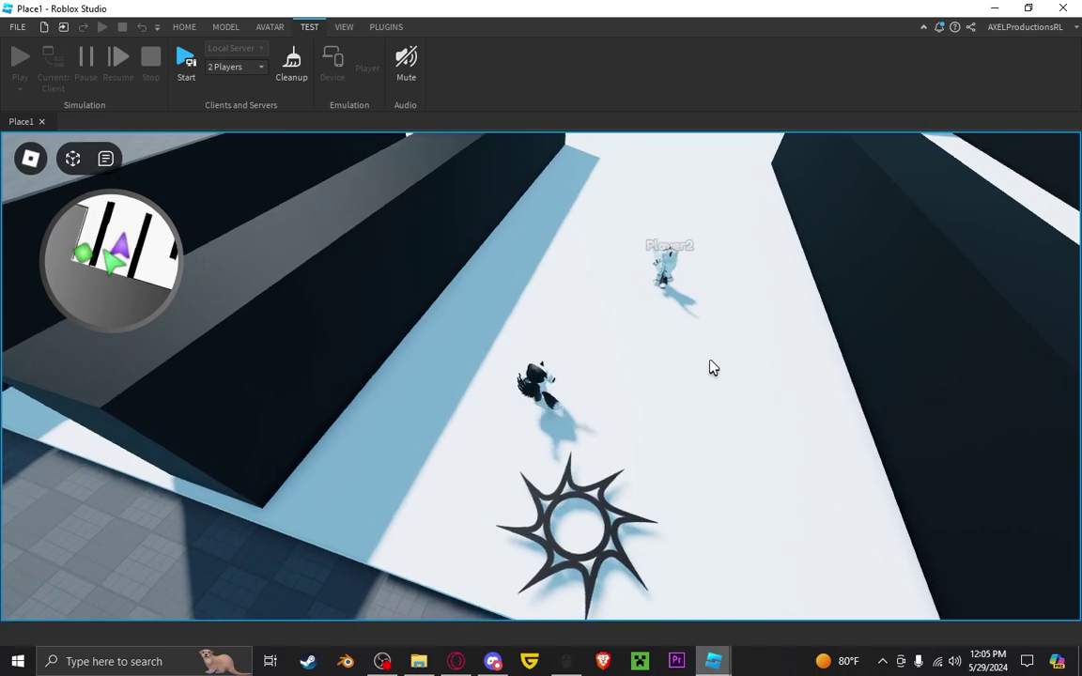
In the two-player server test, walk and turn the camera around Player2 to check both players' arrows on the minimap
right_drag(710, 367, 712, 368)
scroll(712, 367, up, 10)
key(w)
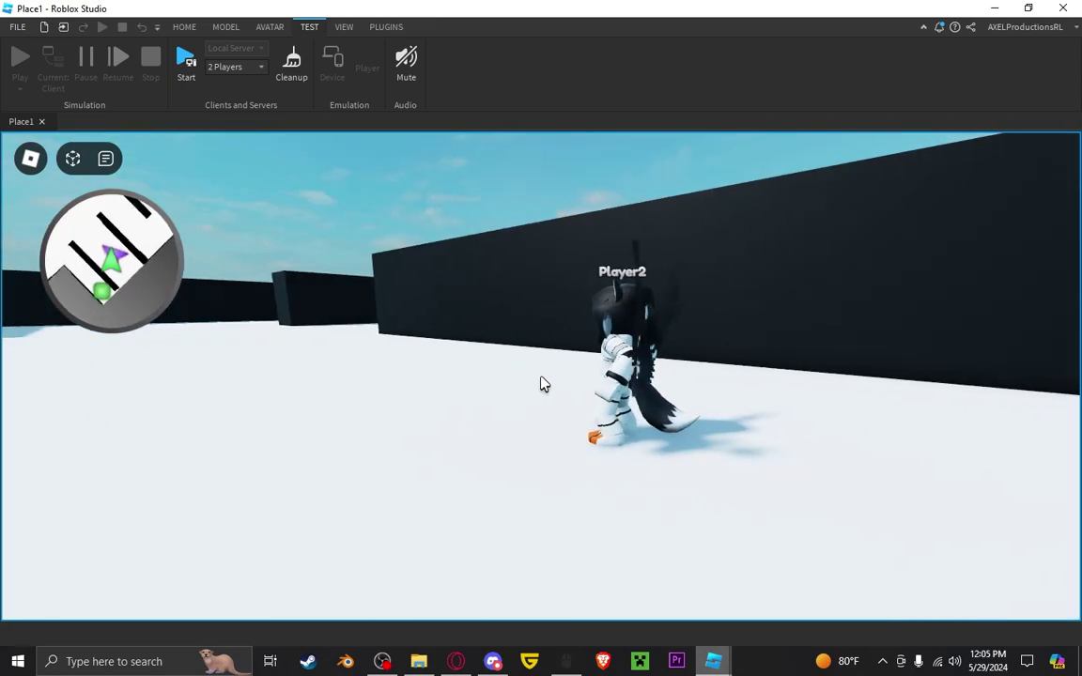
key(a)
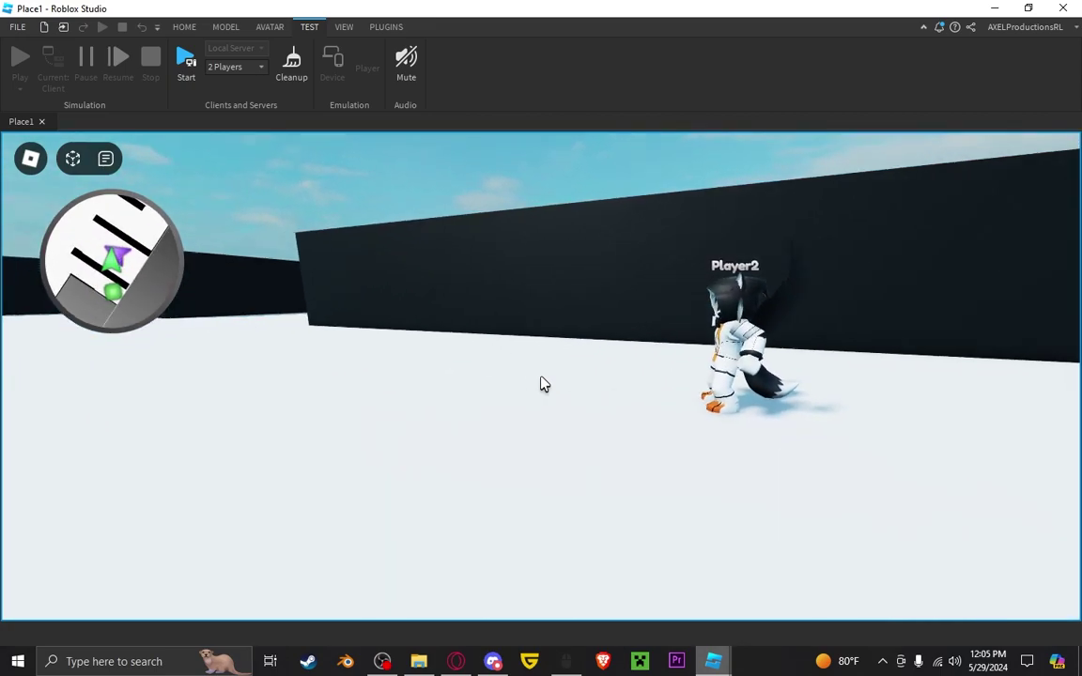
right_drag(541, 385, 541, 384)
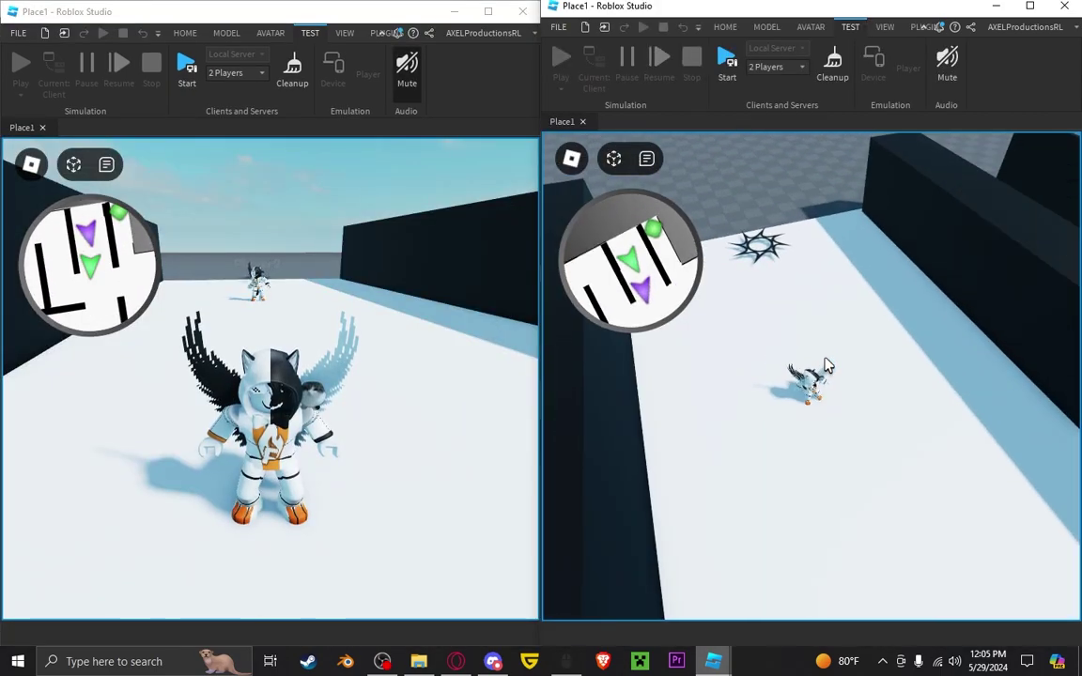
right_drag(827, 366, 827, 366)
key(w)
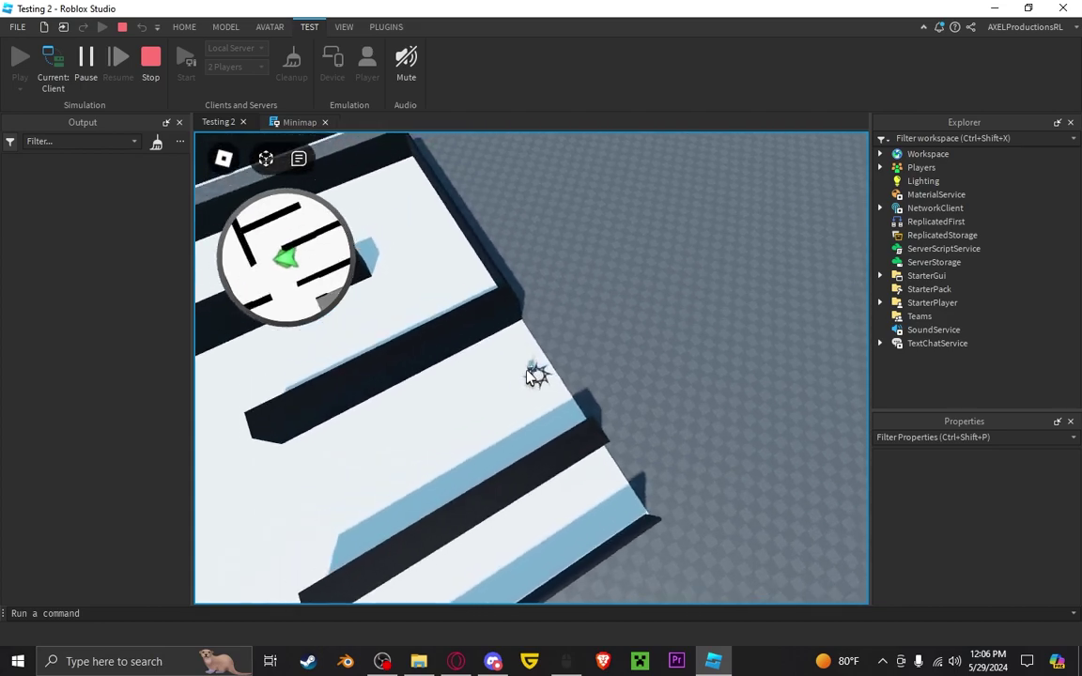
Walk off the map's edge and across the baseplate to the second walled area, checking the minimap's tracking along the way
key(w)
right_drag(527, 371, 550, 251)
key(d)
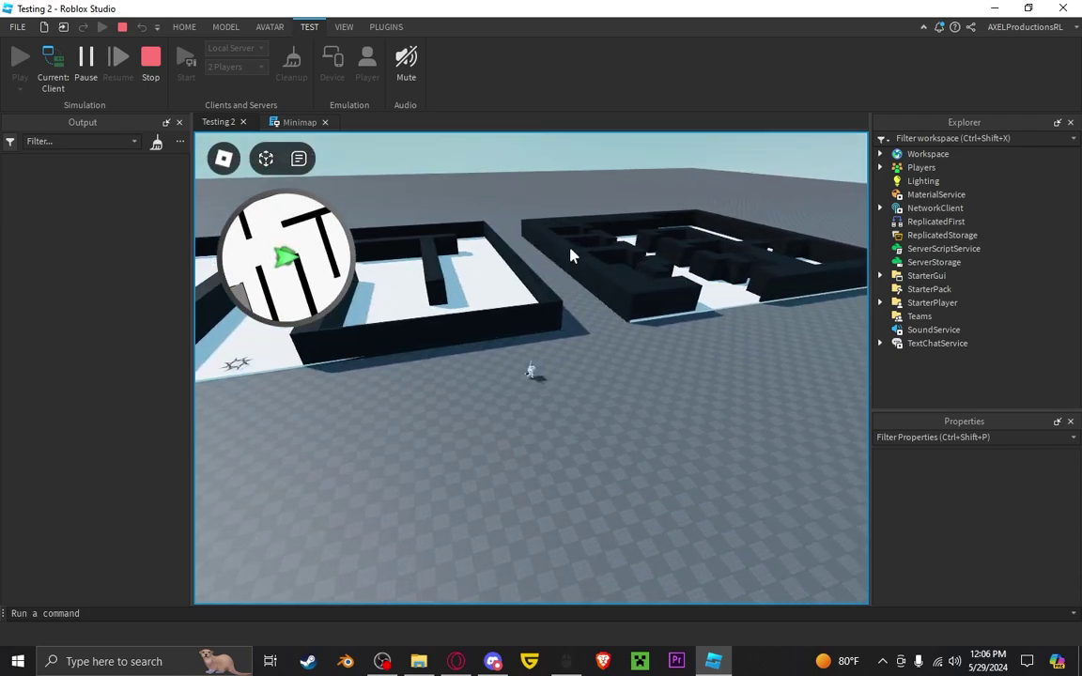
right_drag(577, 333, 570, 290)
scroll(570, 290, up, 5)
key(w)
key(w)
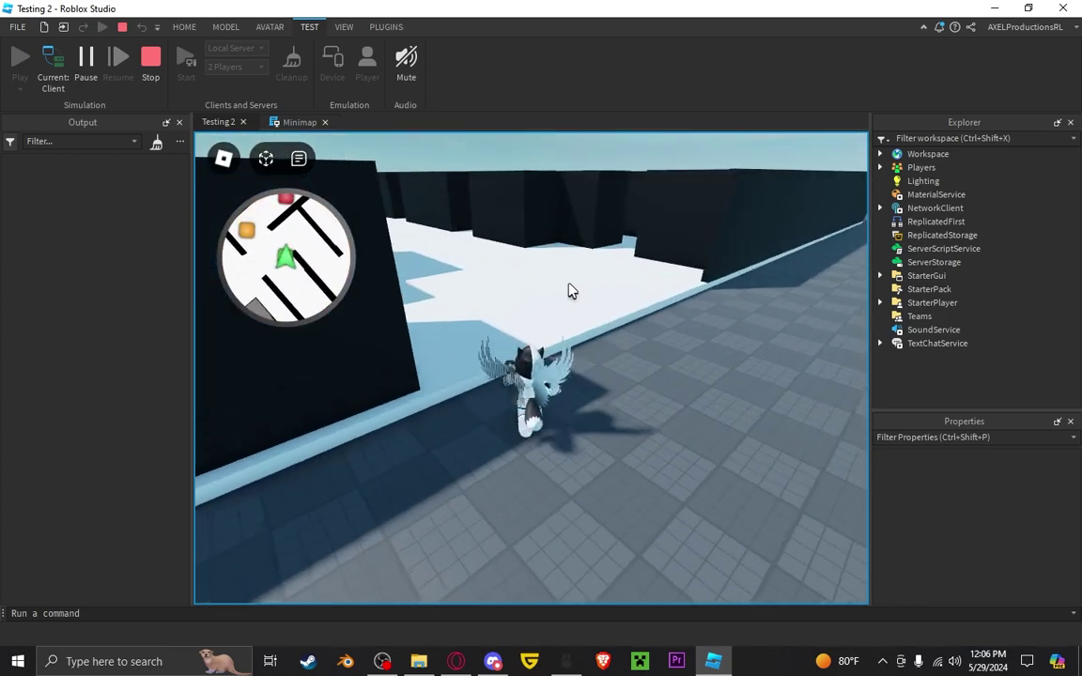
Walk into the walled area with the camera facing the character to check the colored waypoints on the minimap, and end the playtest
key(w)
right_drag(570, 290, 636, 283)
key(w)
scroll(571, 291, down, 4)
scroll(641, 286, up, 8)
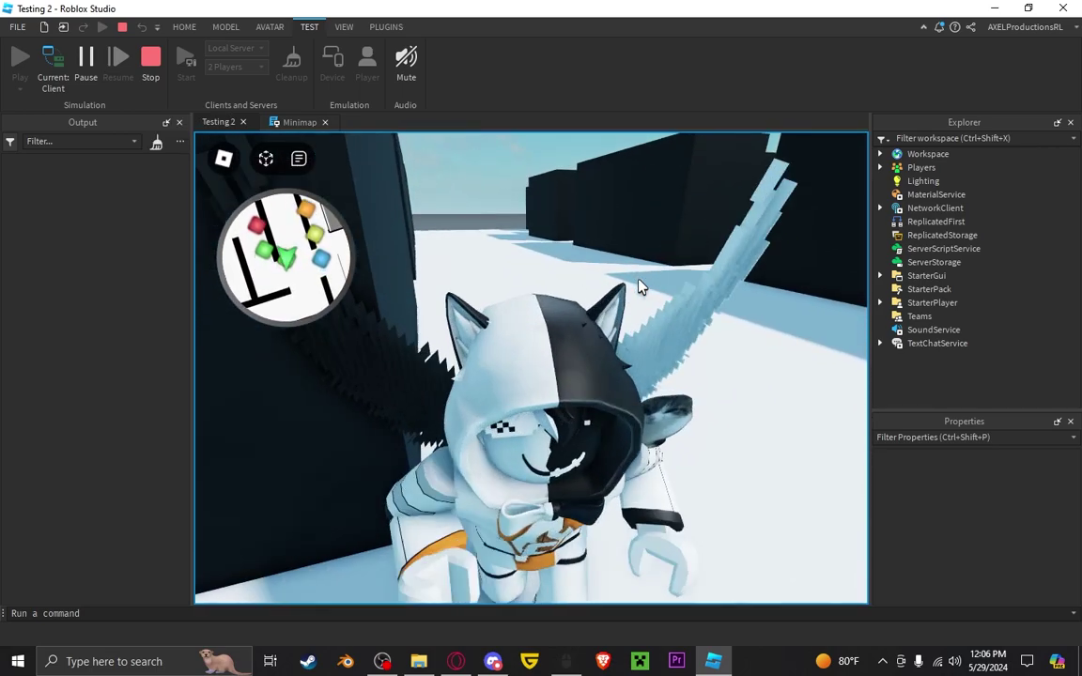
key(s)
scroll(641, 286, down, 4)
scroll(633, 282, up, 3)
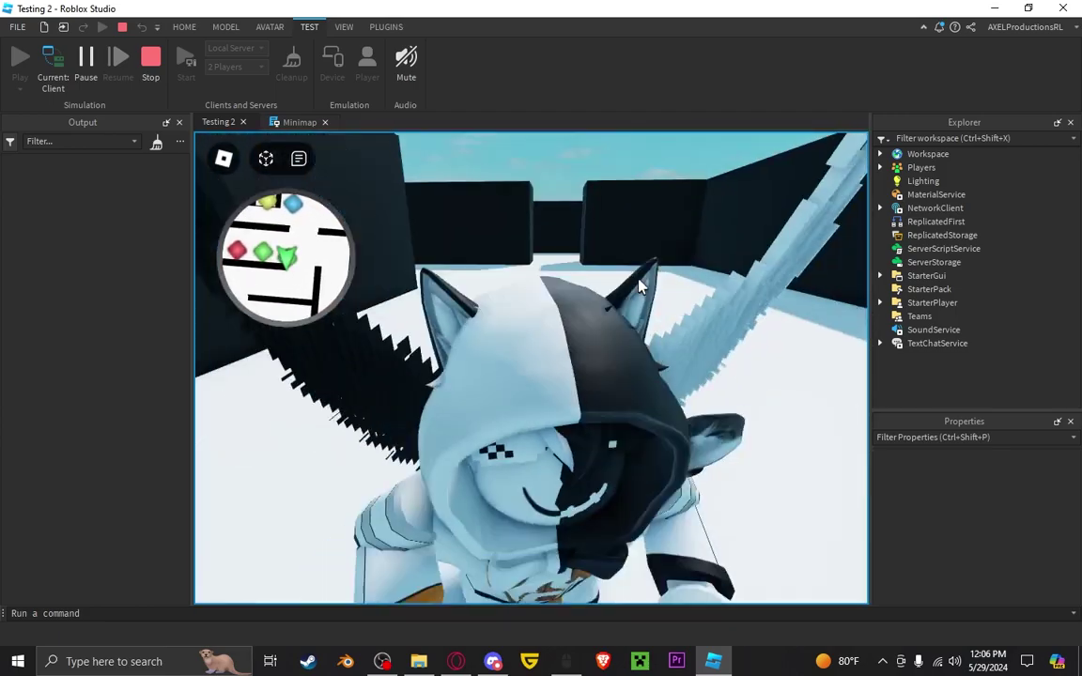
scroll(634, 283, down, 7)
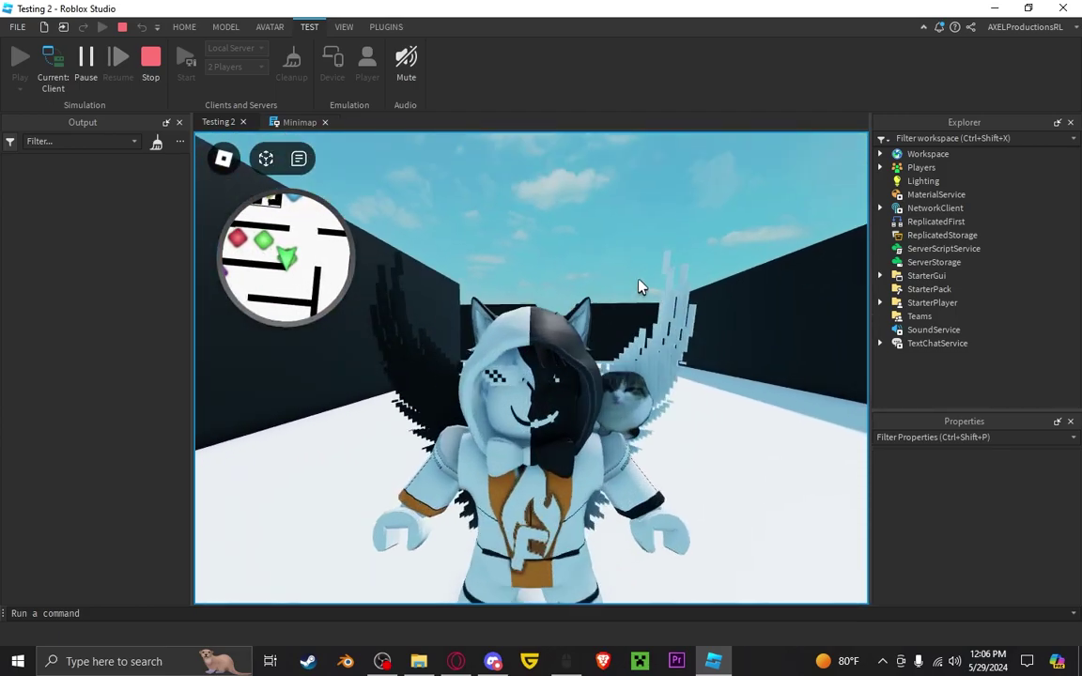
key(shift+F5)
Playtest the updated minimap, walking from the colored waypoints through the large room to the purple waypoint
right_drag(684, 392, 403, 251)
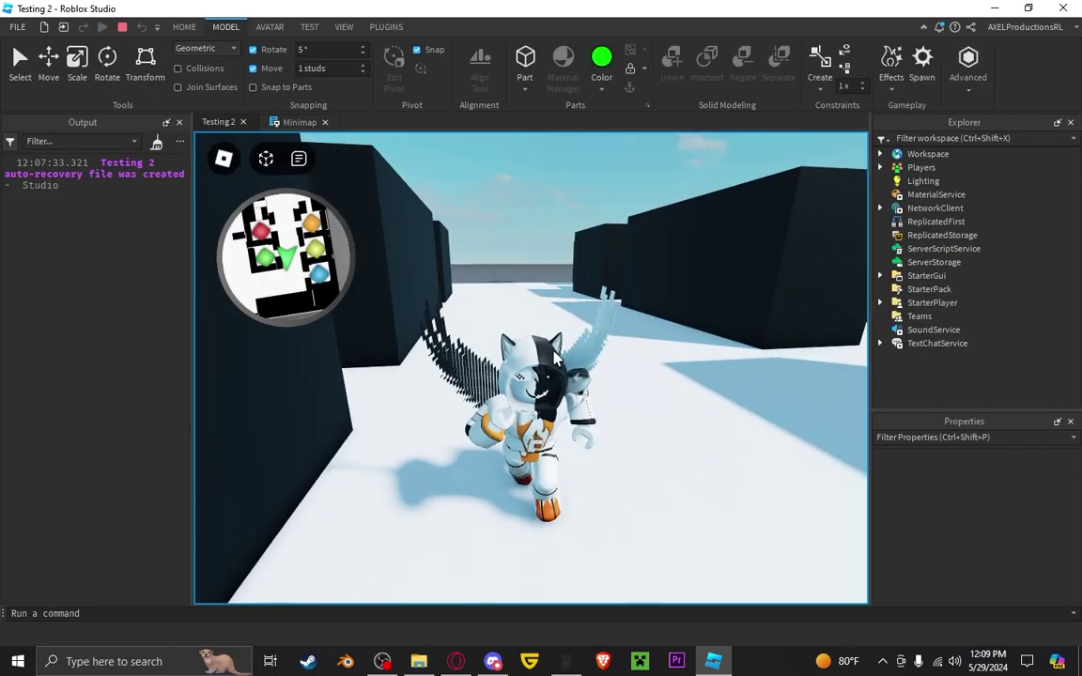
key(a)
key(a)
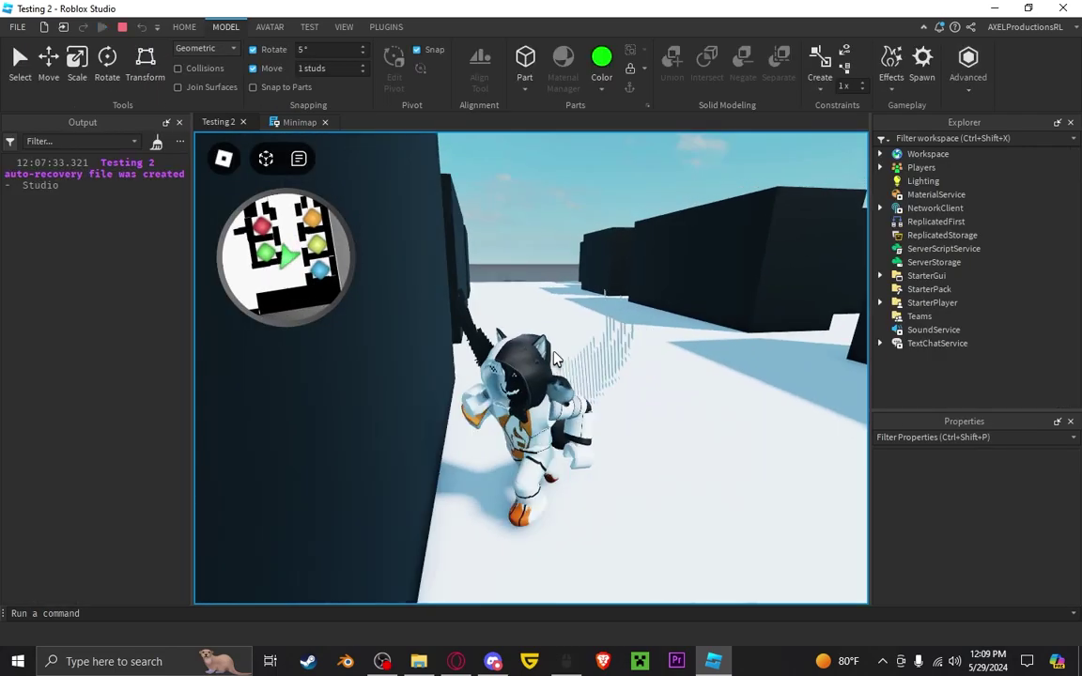
key(w)
scroll(554, 359, down, 3)
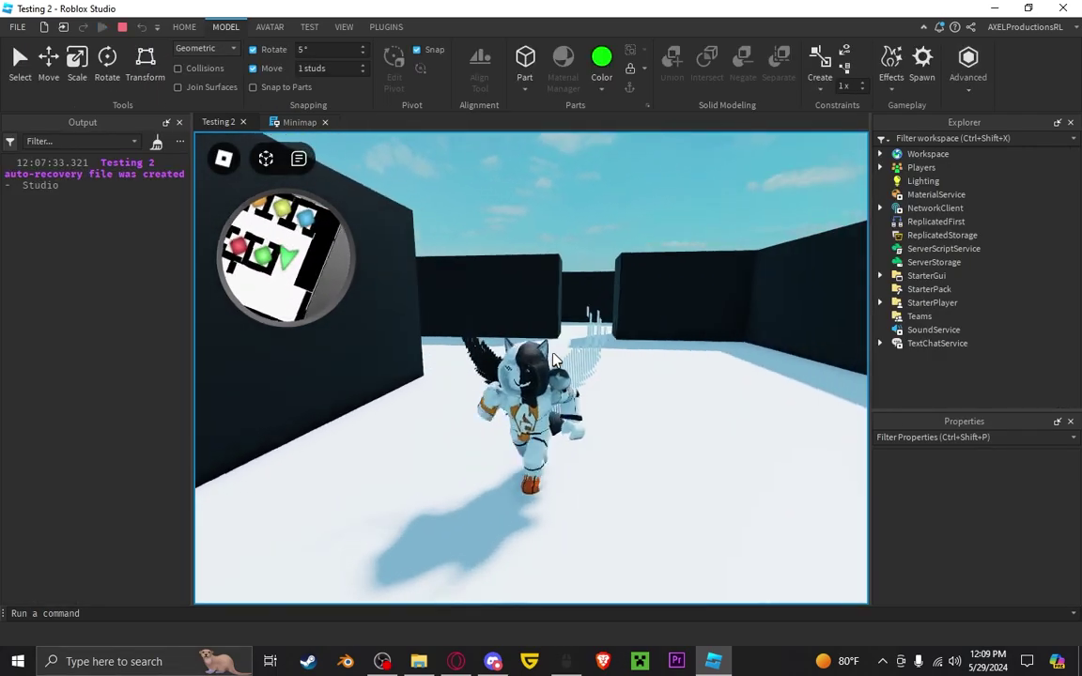
key(d)
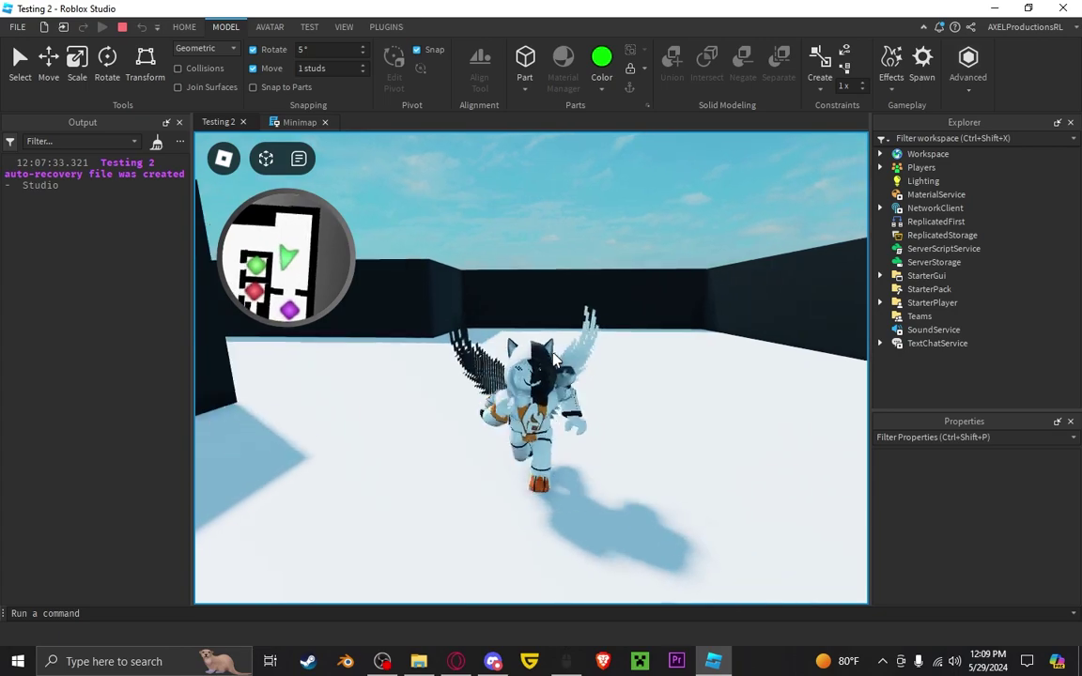
key(a)
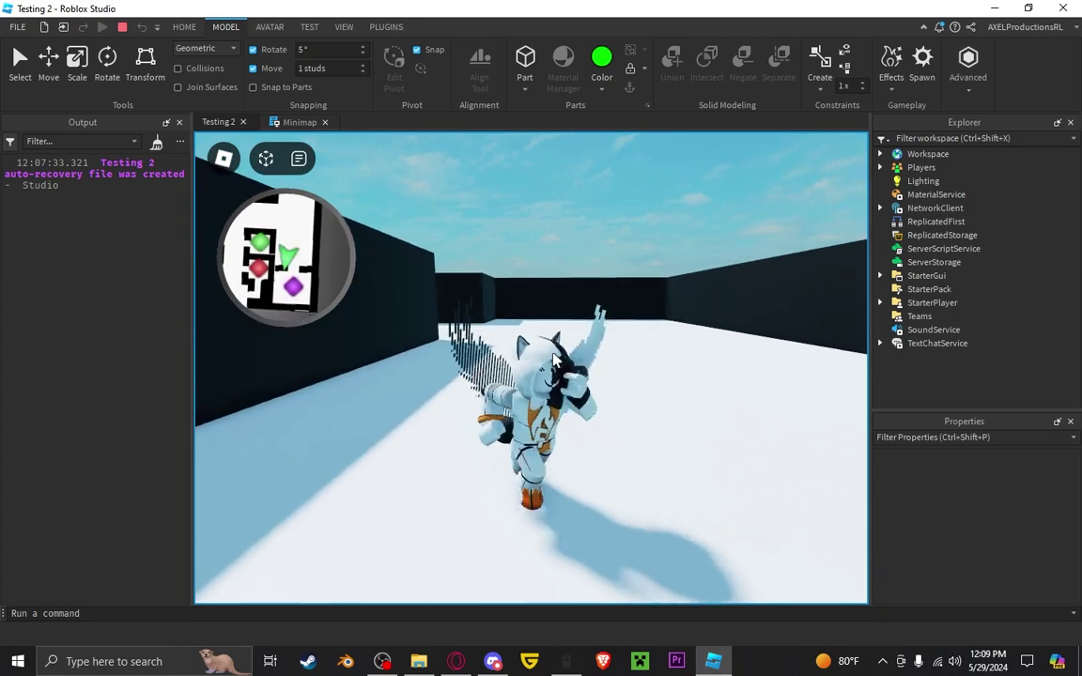
key(d)
key(s)
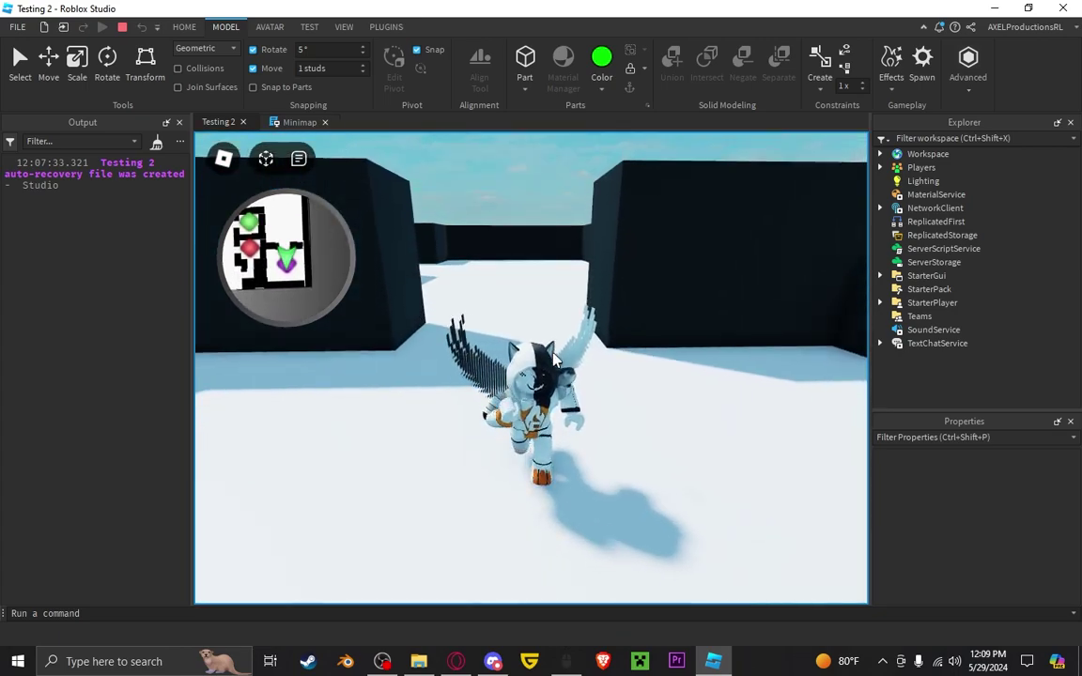
Walk back into the corridor between the colored waypoints and turn the camera around the character to check the minimap
key(w)
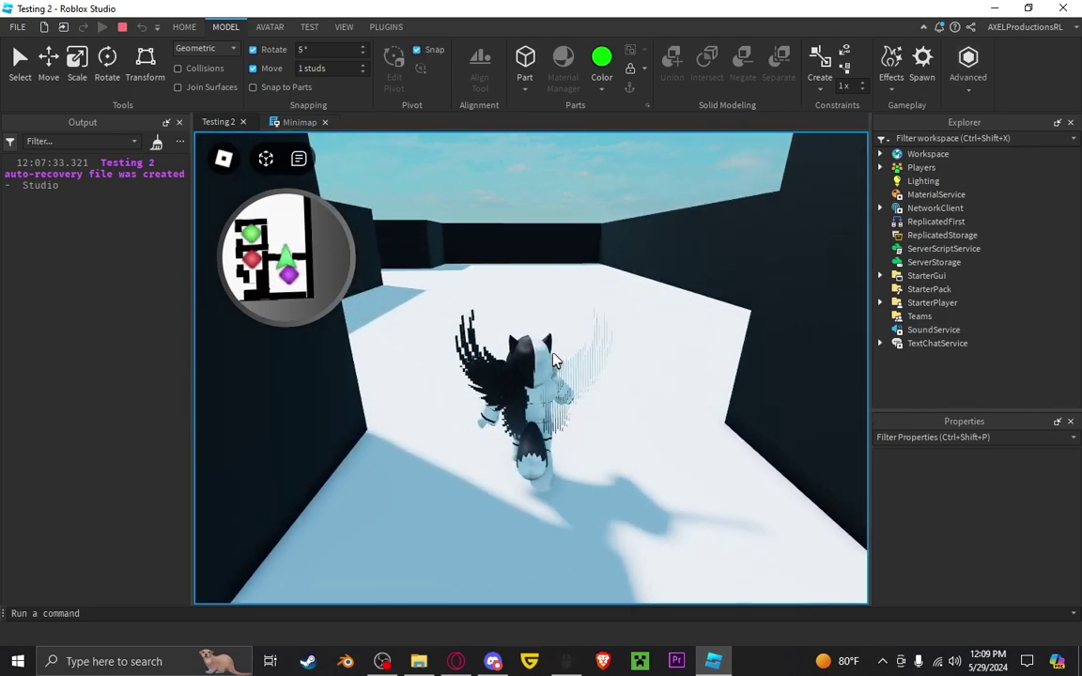
right_drag(553, 360, 554, 361)
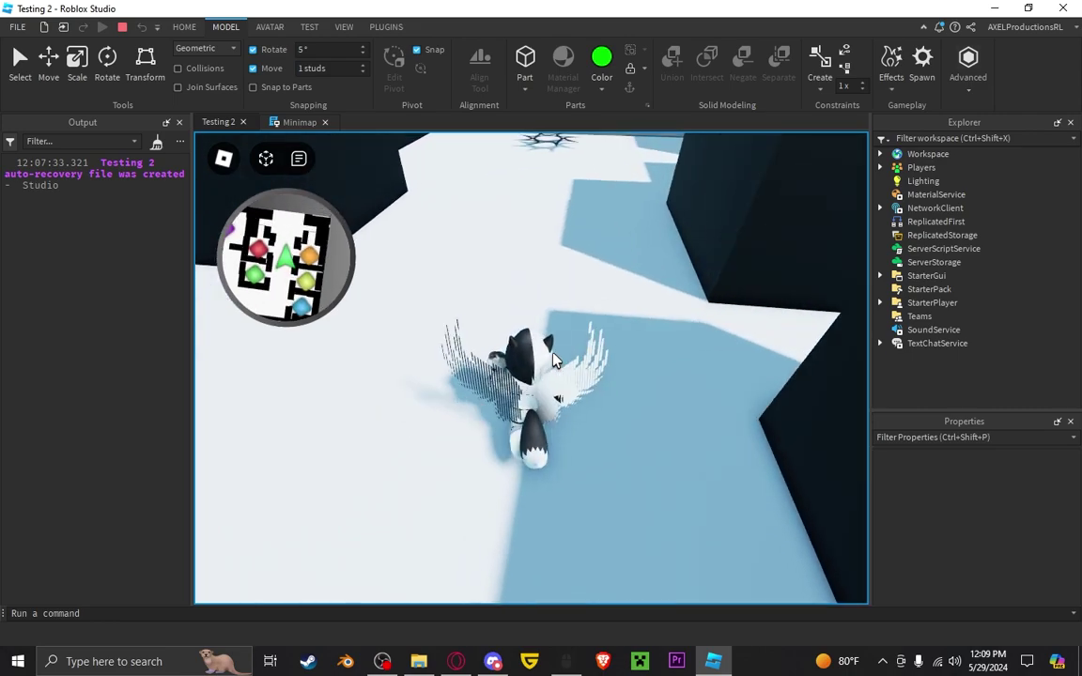
right_drag(554, 361, 554, 361)
scroll(554, 361, down, 5)
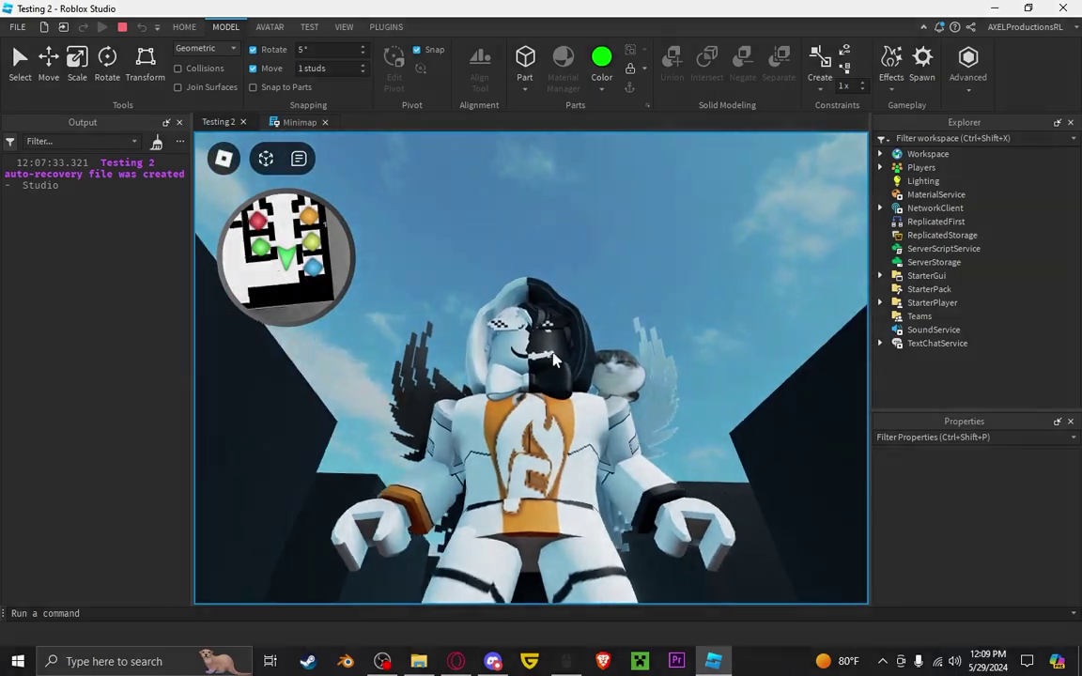